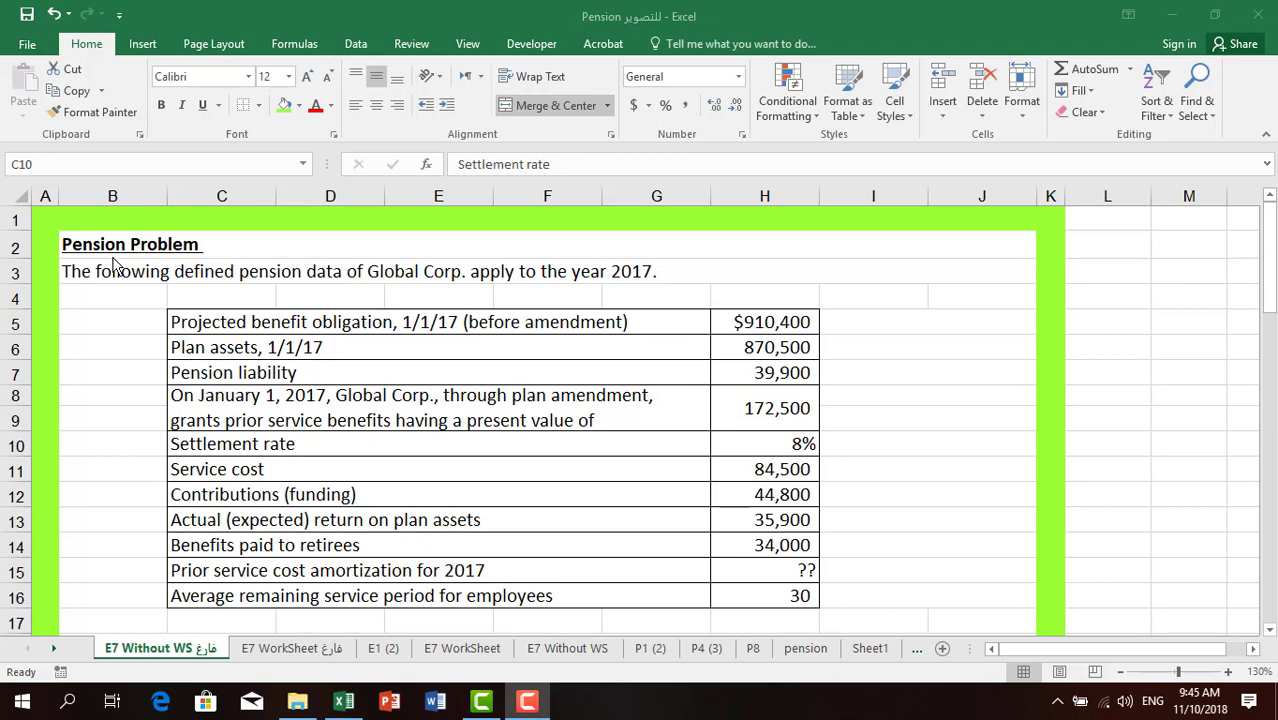
Step: Review the given pension data for Global Corp. and inspect the formula behind the pension liability amount
{"action": "left_click", "coordinate": [315, 321]}
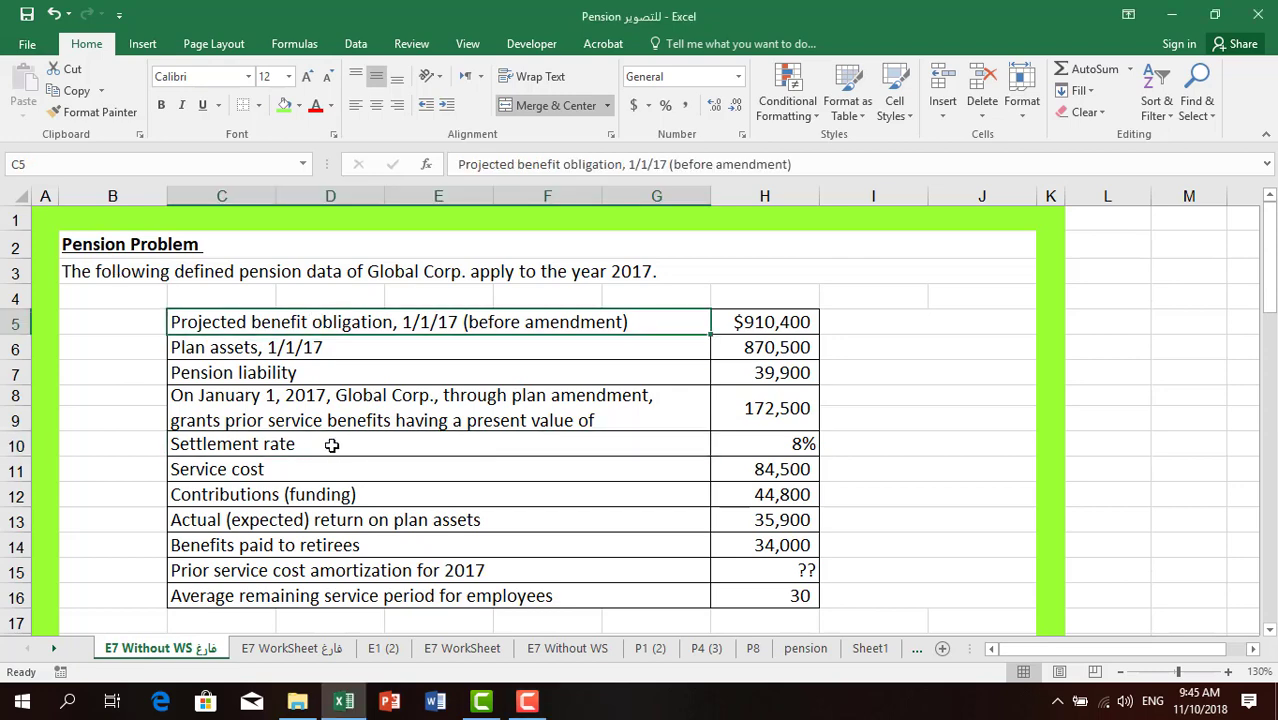
{"action": "scroll", "coordinate": [335, 443], "scroll_direction": "down", "scroll_amount": 2}
{"action": "scroll", "coordinate": [336, 442], "scroll_direction": "up", "scroll_amount": 2}
{"action": "left_click", "coordinate": [744, 372]}
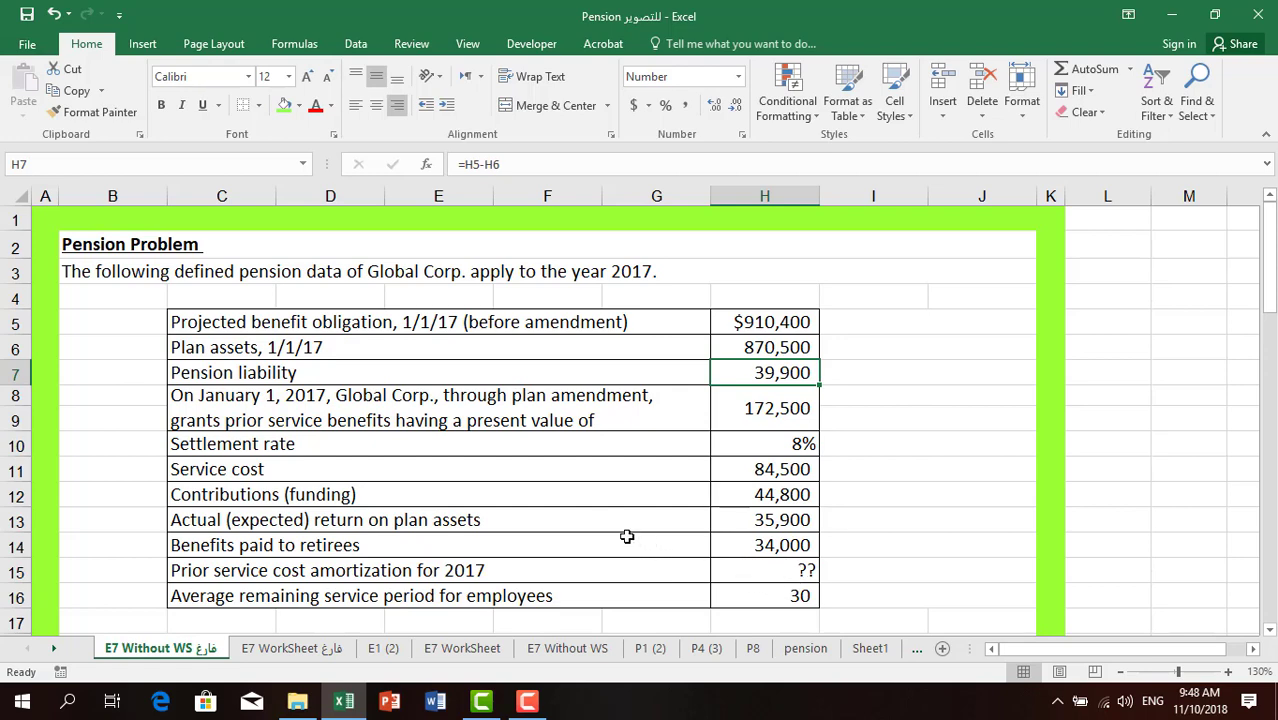
Step: Enter the label "Service Cost" in E27 of the pension expense table
{"action": "scroll", "coordinate": [551, 506], "scroll_direction": "down", "scroll_amount": 5}
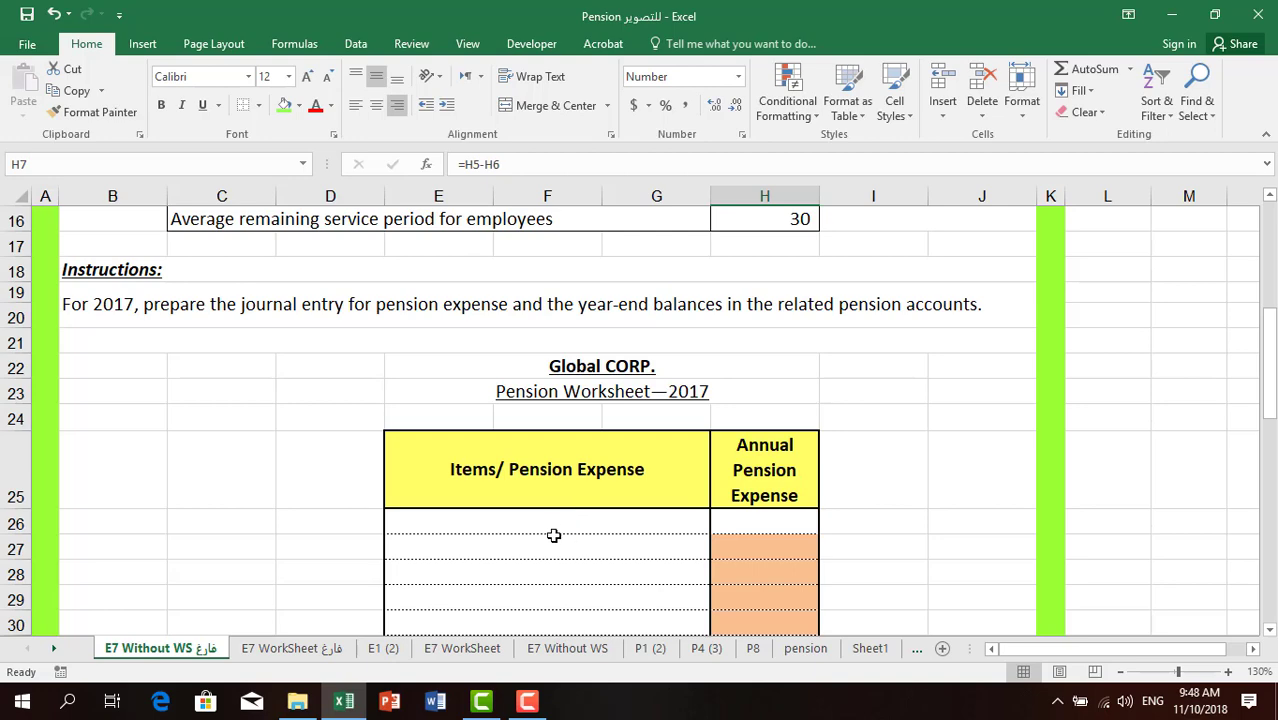
{"action": "scroll", "coordinate": [553, 535], "scroll_direction": "down", "scroll_amount": 2}
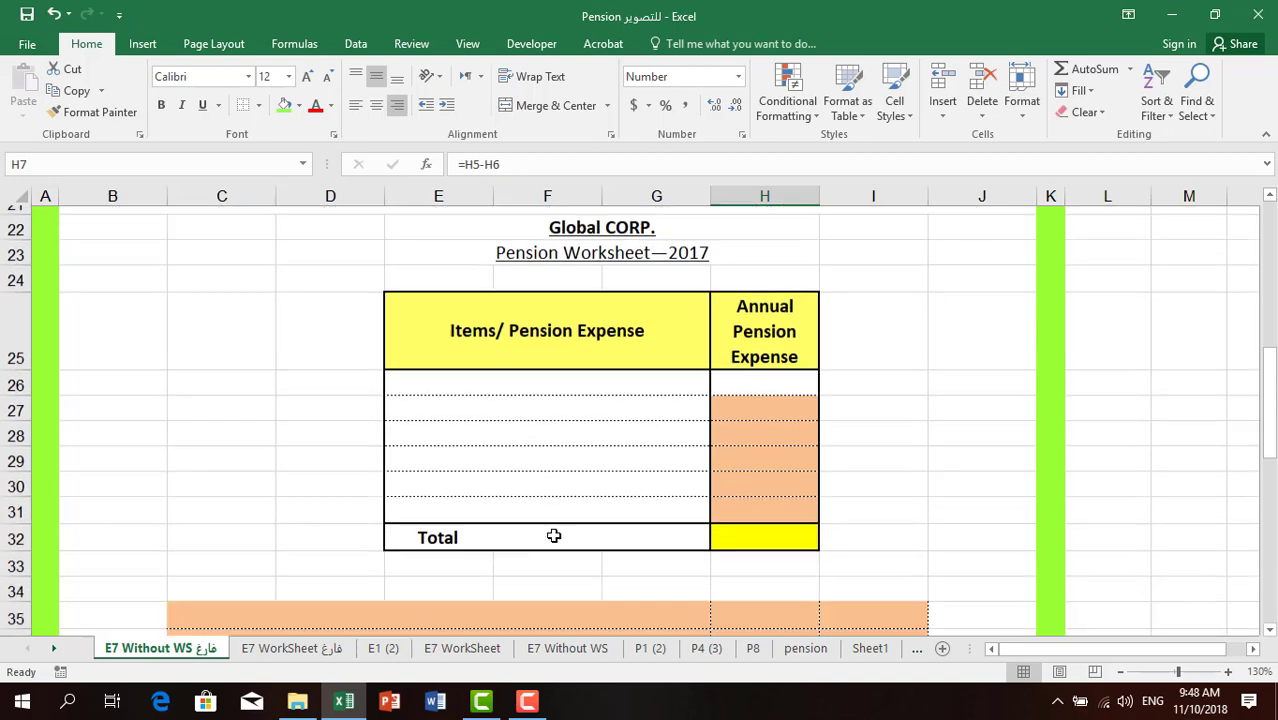
{"action": "left_click", "coordinate": [406, 398]}
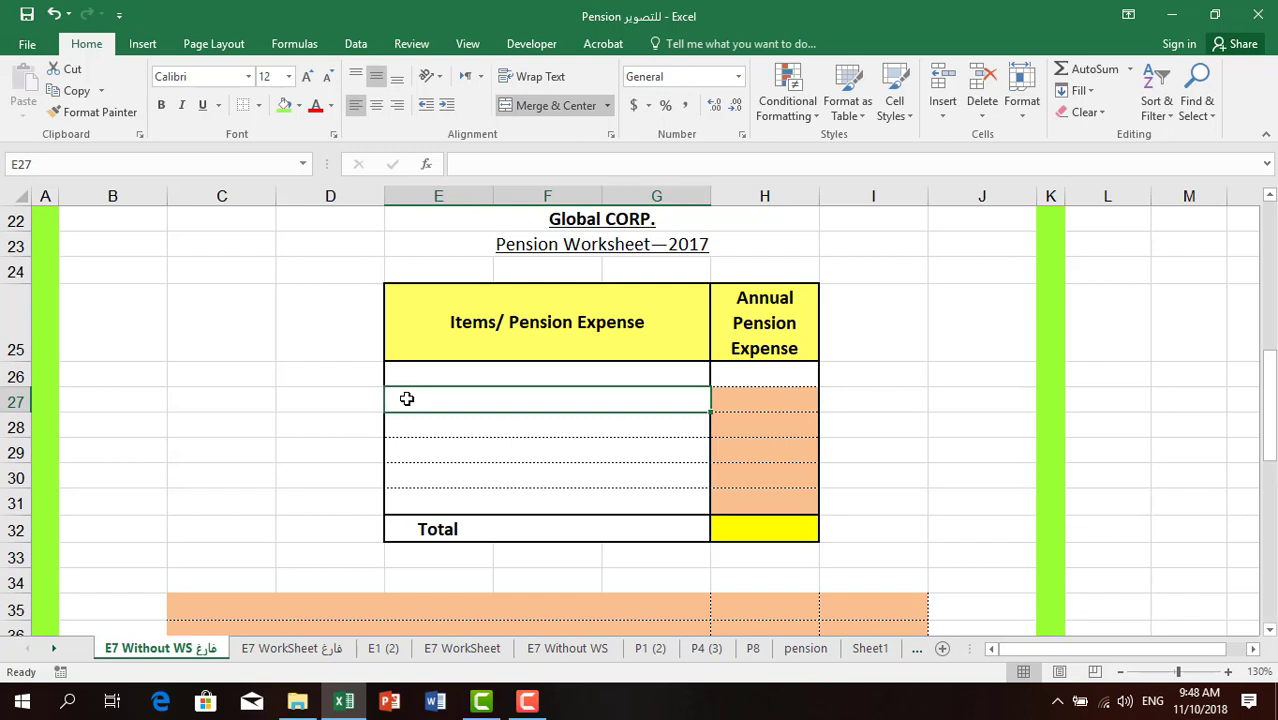
{"action": "type", "text": "Service "}
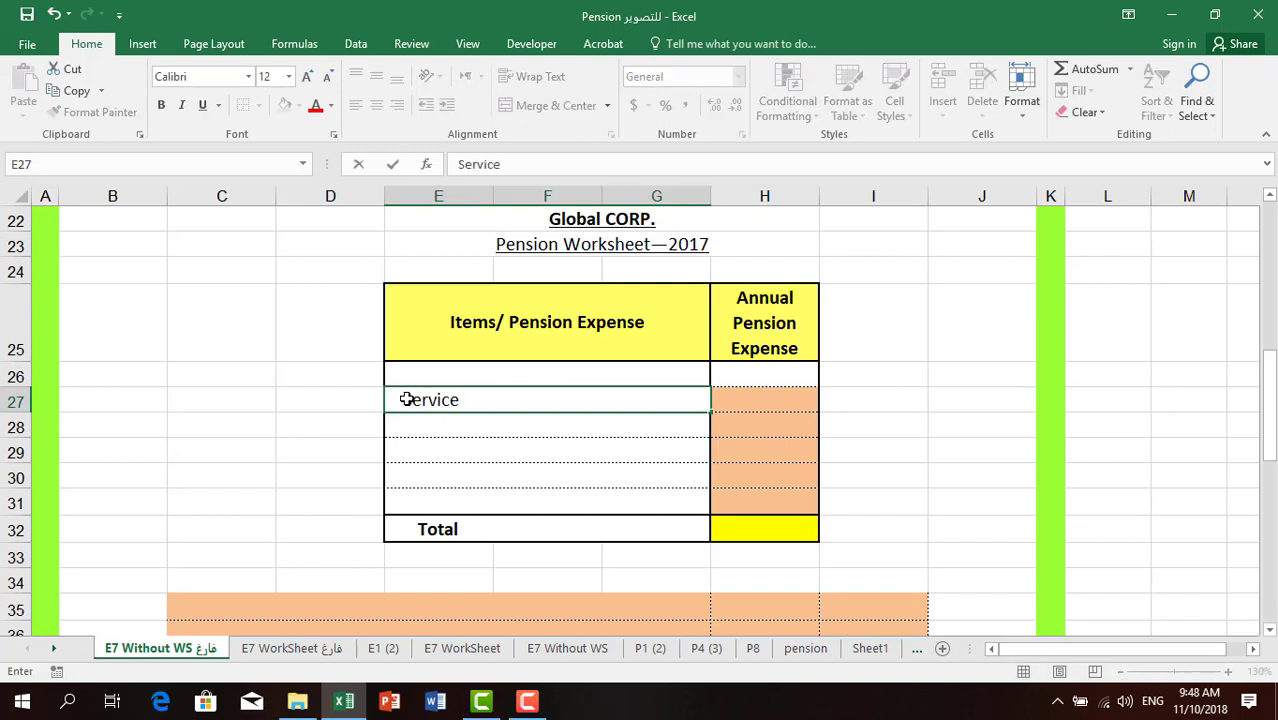
{"action": "type", "text": "Cost"}
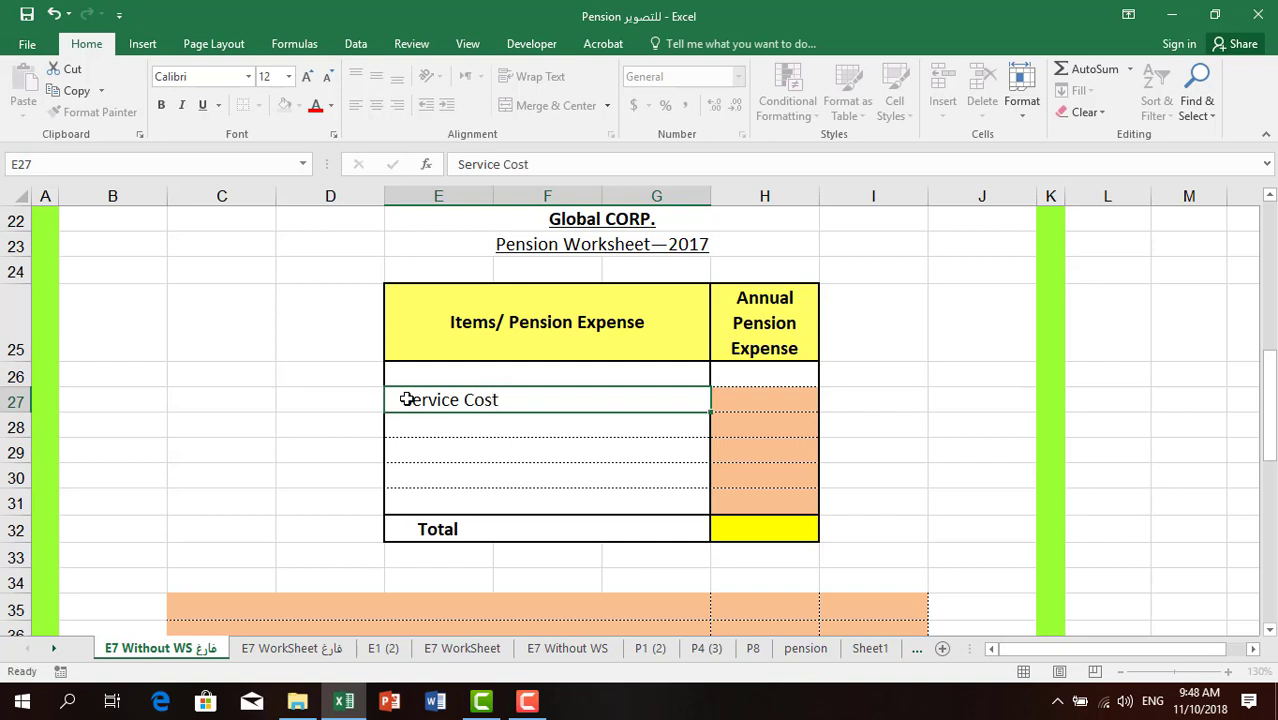
{"action": "key", "text": "Return"}
Step: Link the Service Cost amount in H27 to the given service cost with the formula =H11
{"action": "left_click", "coordinate": [755, 405]}
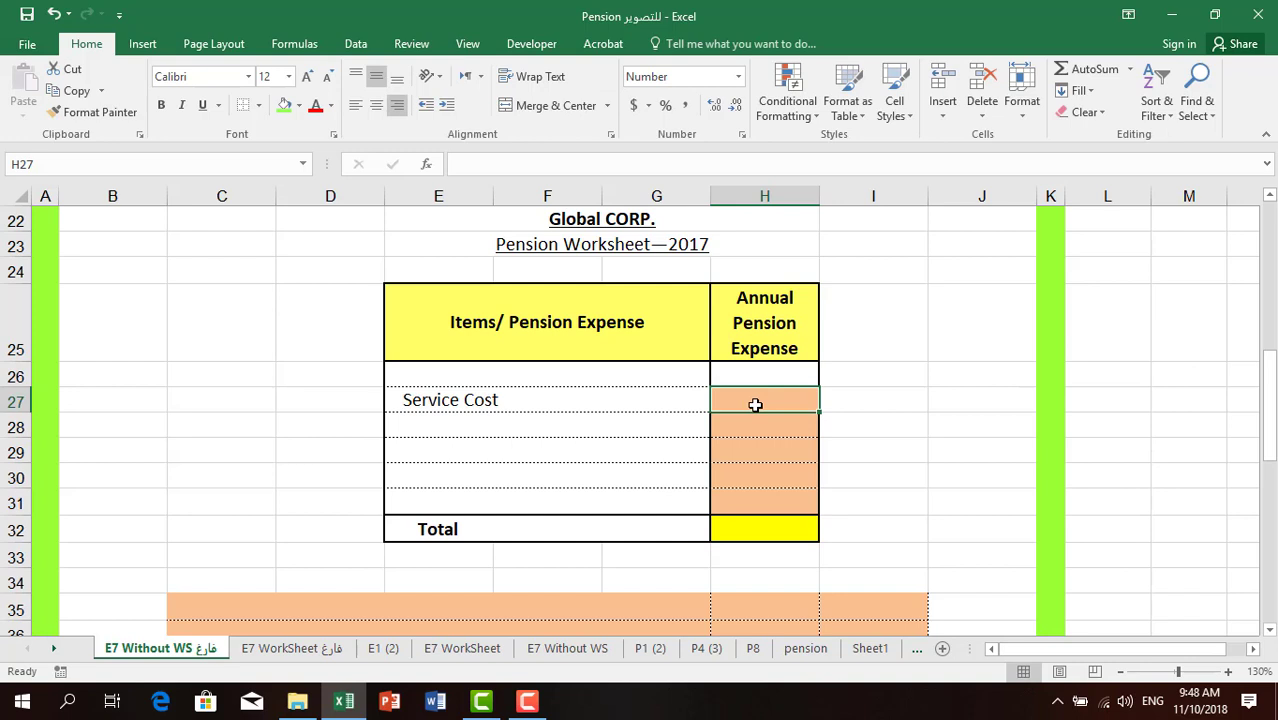
{"action": "type", "text": "="}
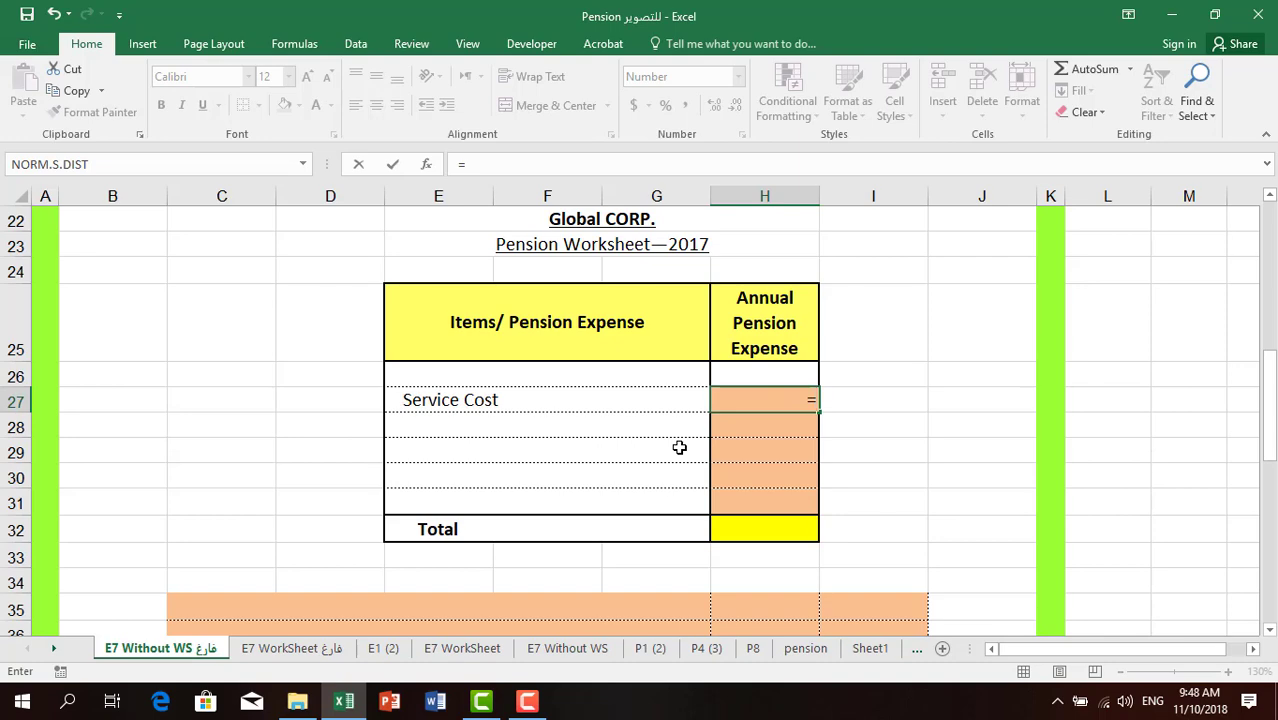
{"action": "scroll", "coordinate": [679, 447], "scroll_direction": "up", "scroll_amount": 4}
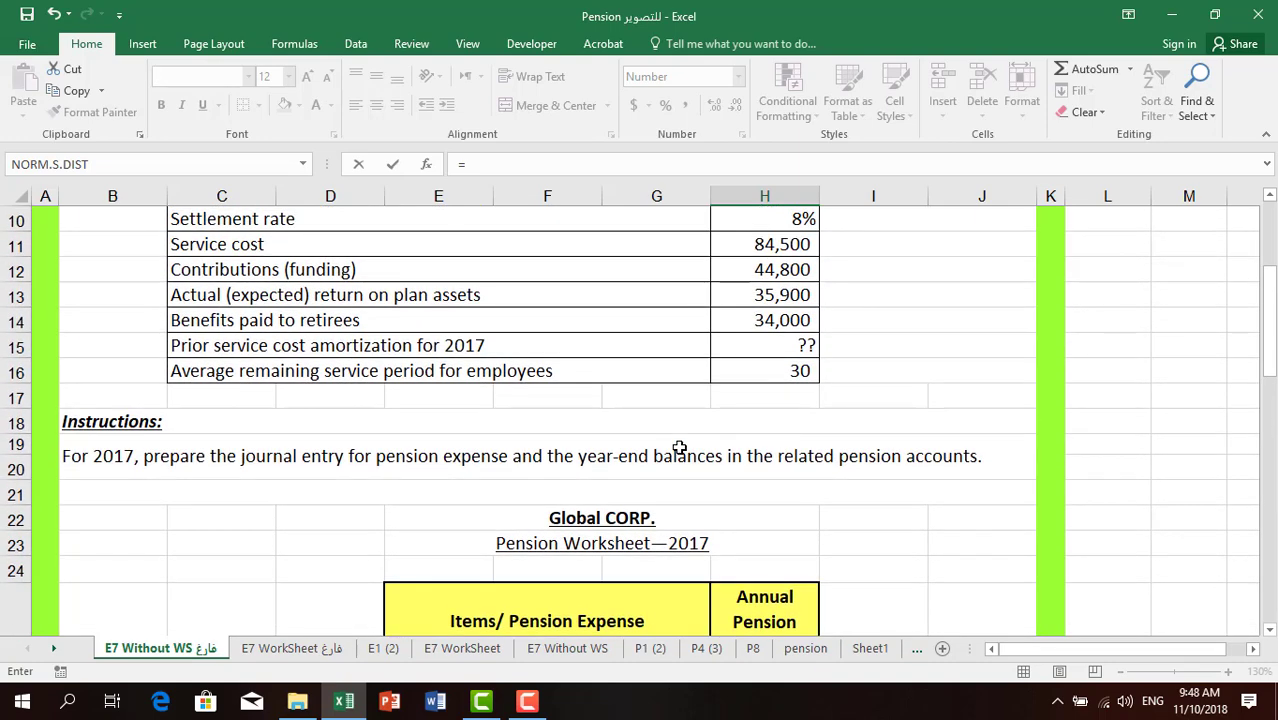
{"action": "scroll", "coordinate": [679, 447], "scroll_direction": "up", "scroll_amount": 1}
{"action": "left_click", "coordinate": [728, 318]}
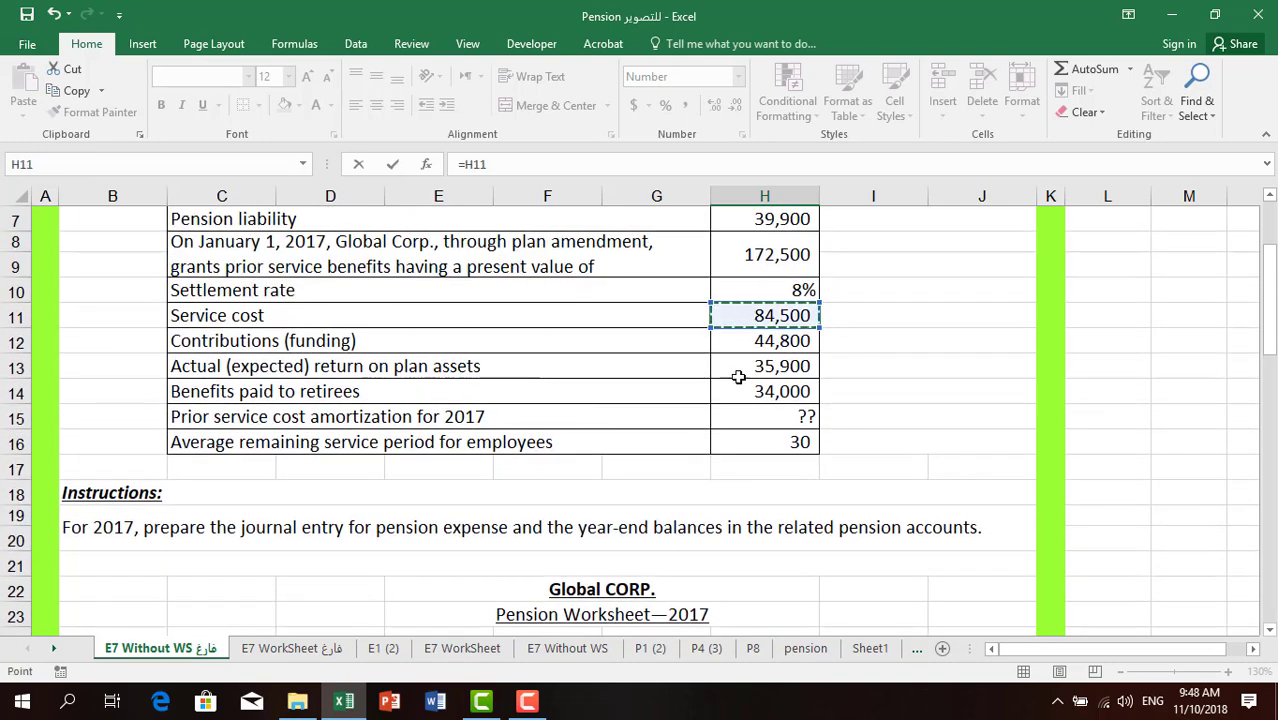
{"action": "key", "text": "Return"}
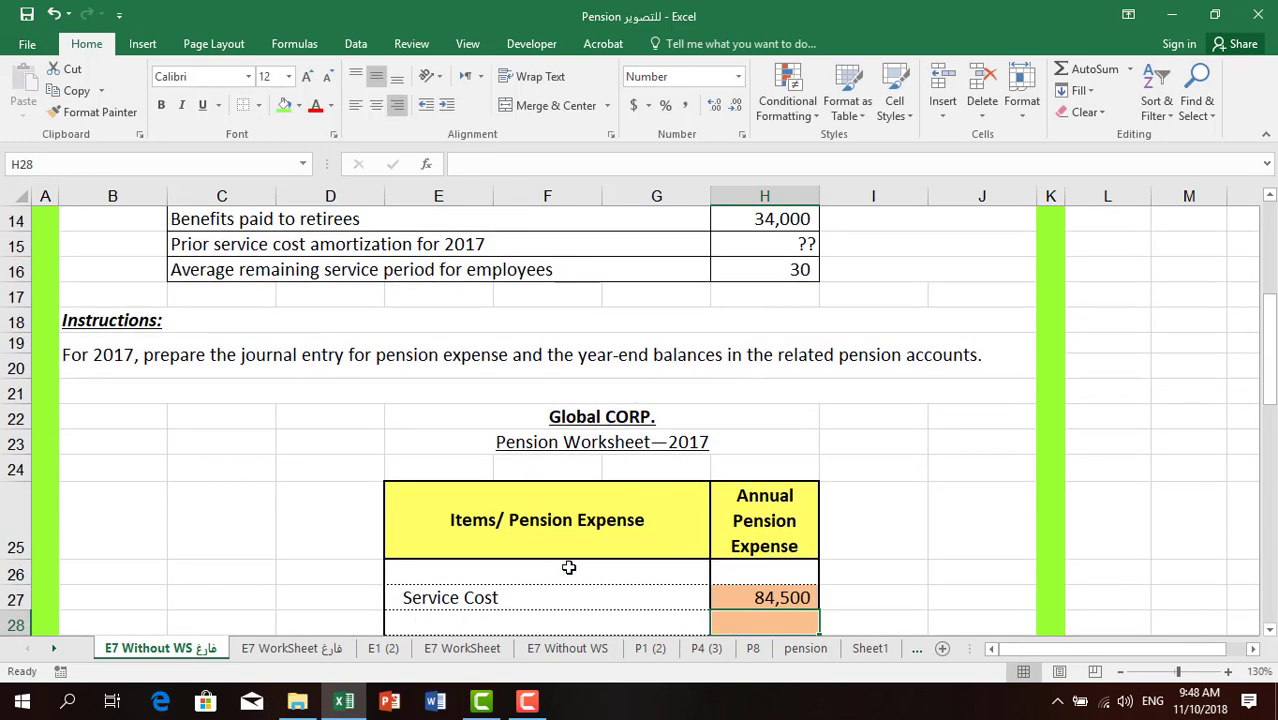
Step: Enter the label "Interst Expense" in E28, directly below Service Cost
{"action": "left_click", "coordinate": [436, 619]}
{"action": "type", "text": "In"}
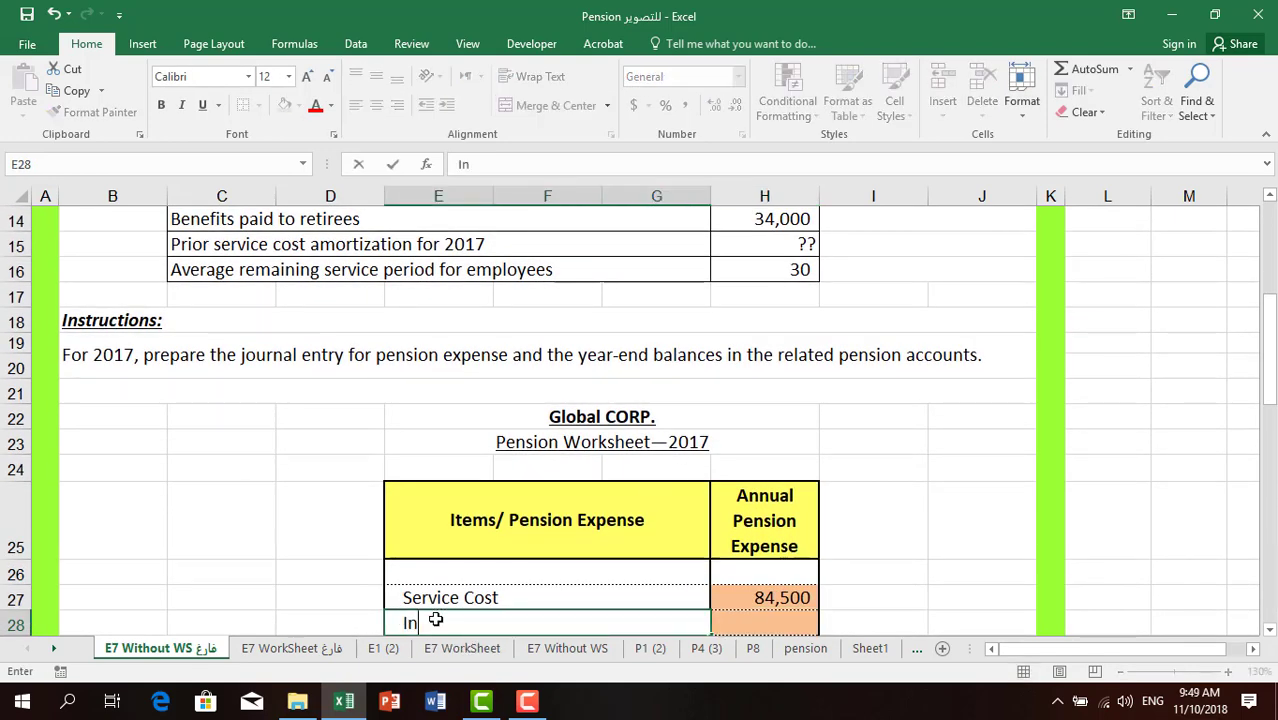
{"action": "type", "text": "terst Ex"}
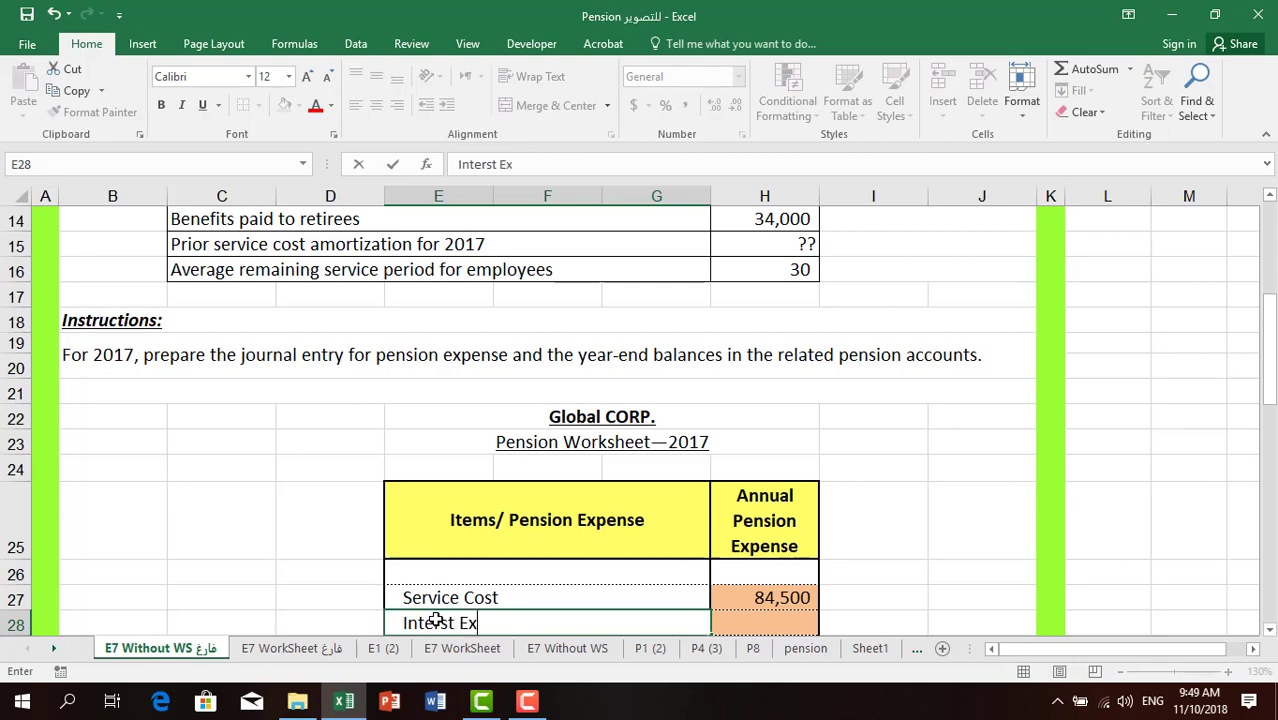
{"action": "type", "text": "pense"}
{"action": "key", "text": "Return"}
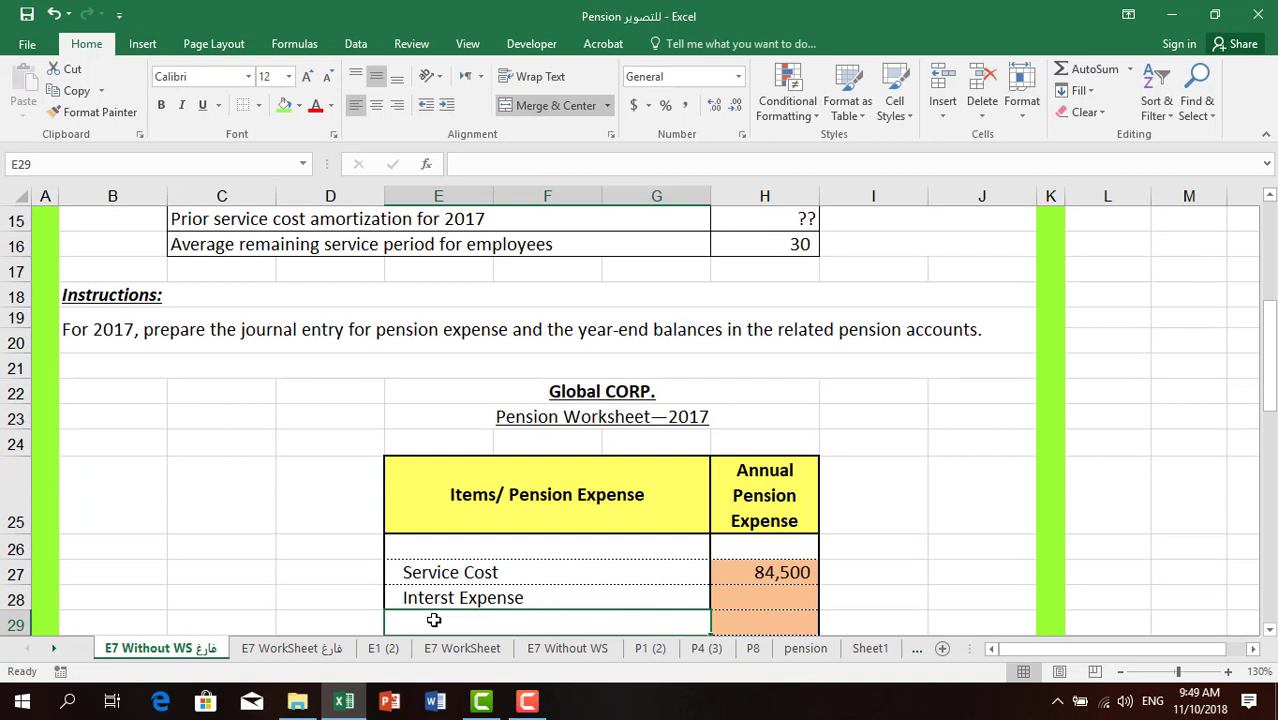
Step: Calculate the interest expense in H28 with =(H5+H8)*H10, using the beginning obligation, prior service benefits and settlement rate
{"action": "left_click", "coordinate": [786, 592]}
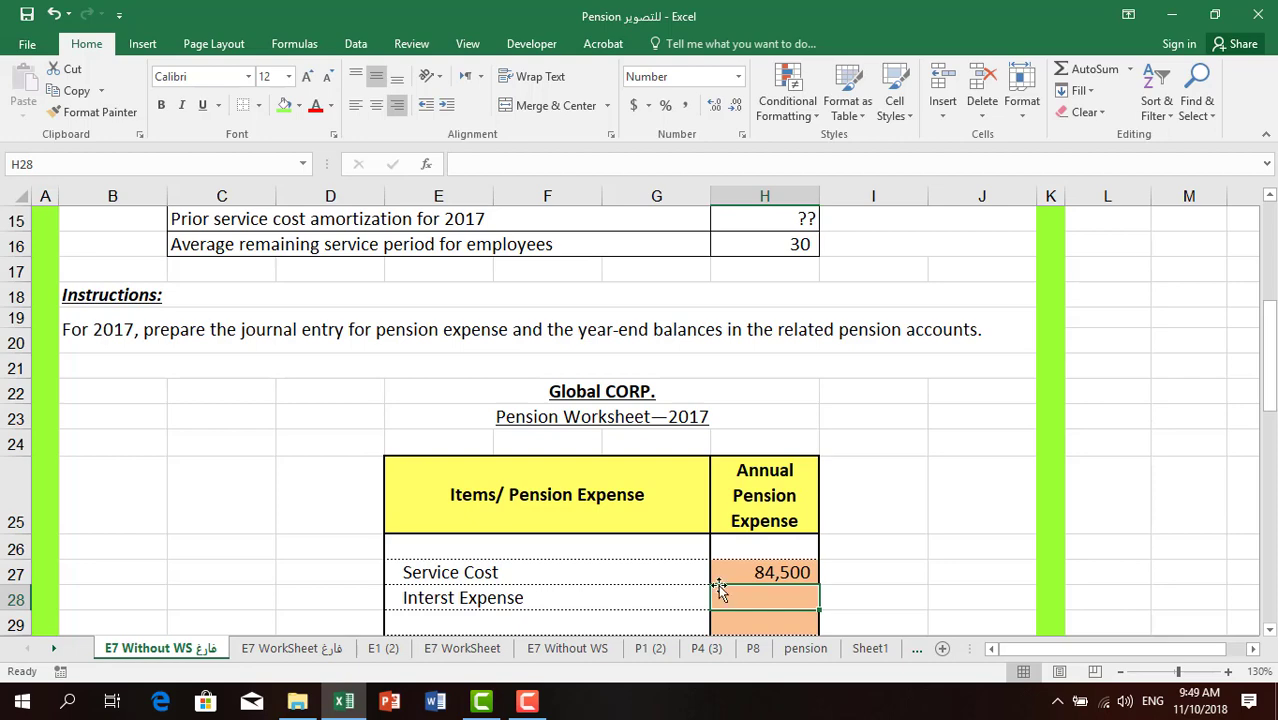
{"action": "scroll", "coordinate": [720, 586], "scroll_direction": "up", "scroll_amount": 4}
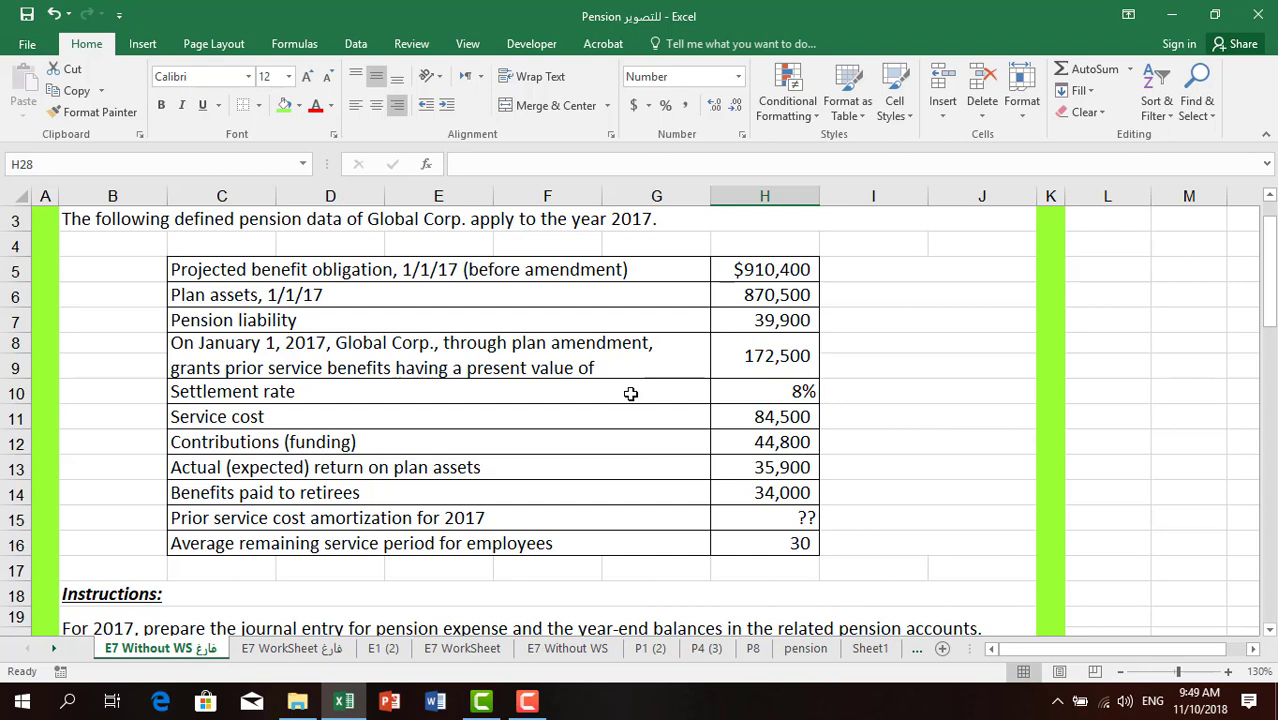
{"action": "scroll", "coordinate": [631, 393], "scroll_direction": "down", "scroll_amount": 7}
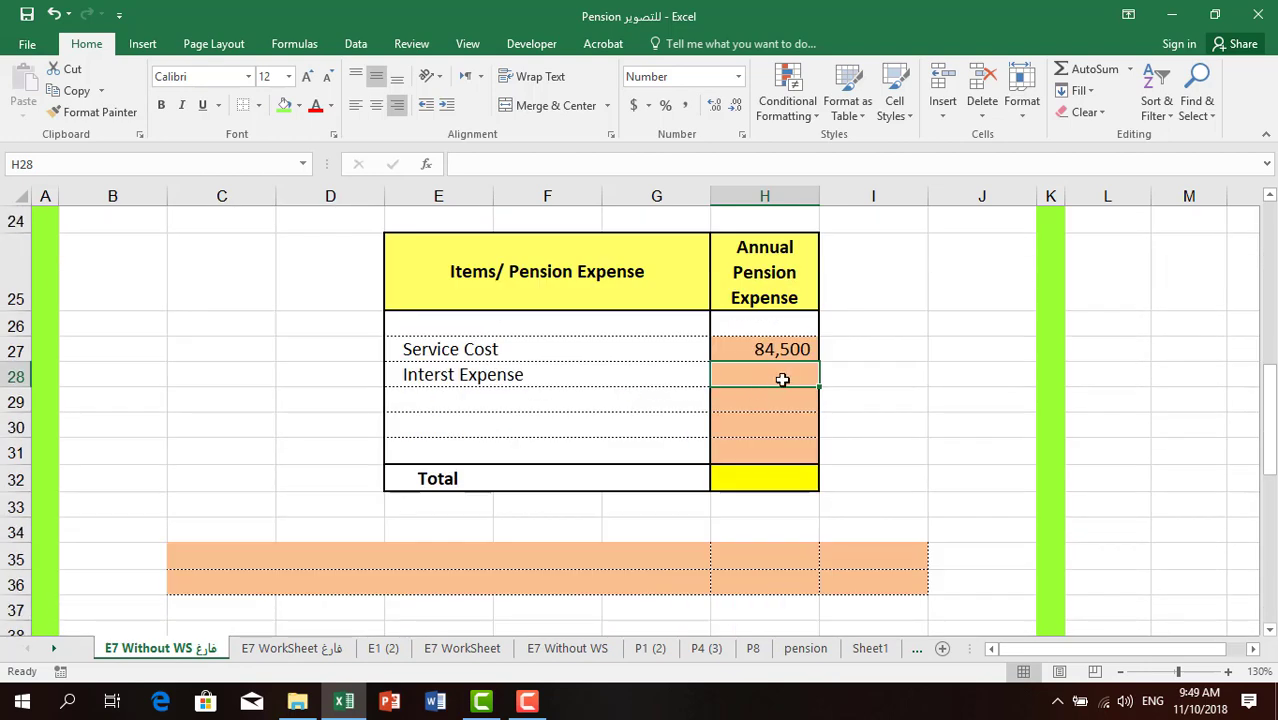
{"action": "type", "text": "=("}
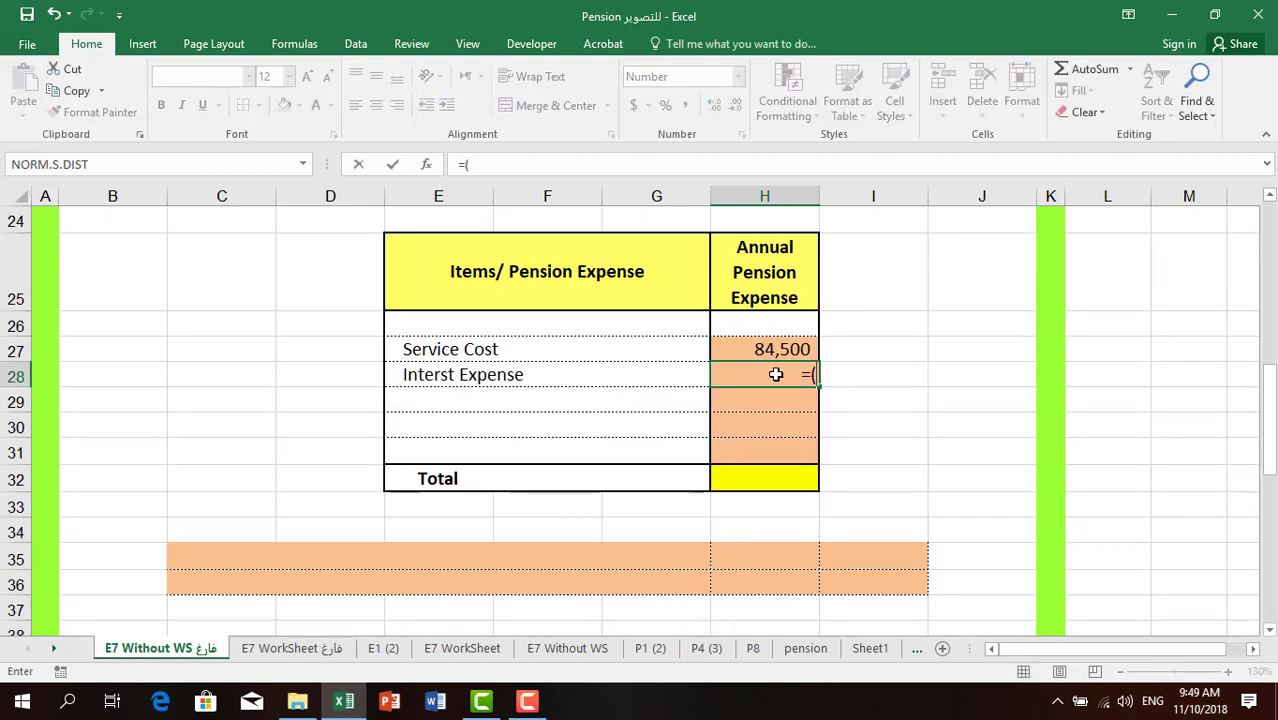
{"action": "scroll", "coordinate": [776, 374], "scroll_direction": "up", "scroll_amount": 8}
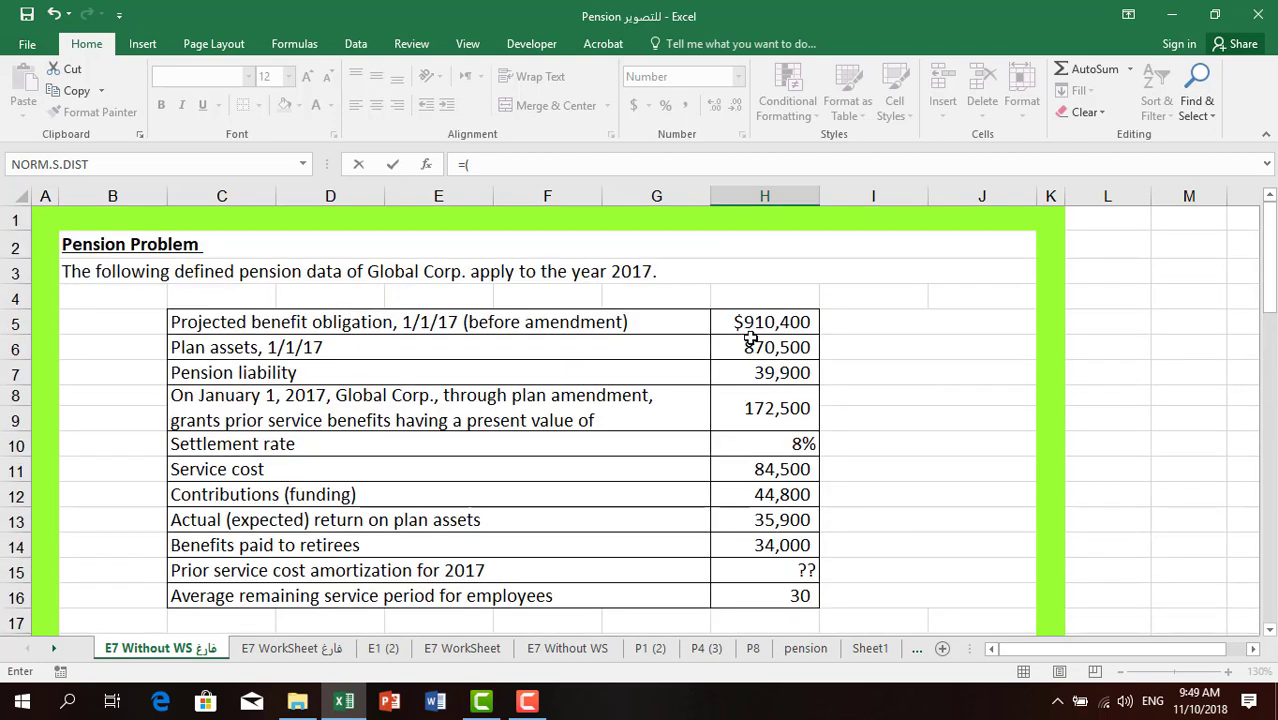
{"action": "left_click", "coordinate": [758, 323]}
{"action": "type", "text": "+"}
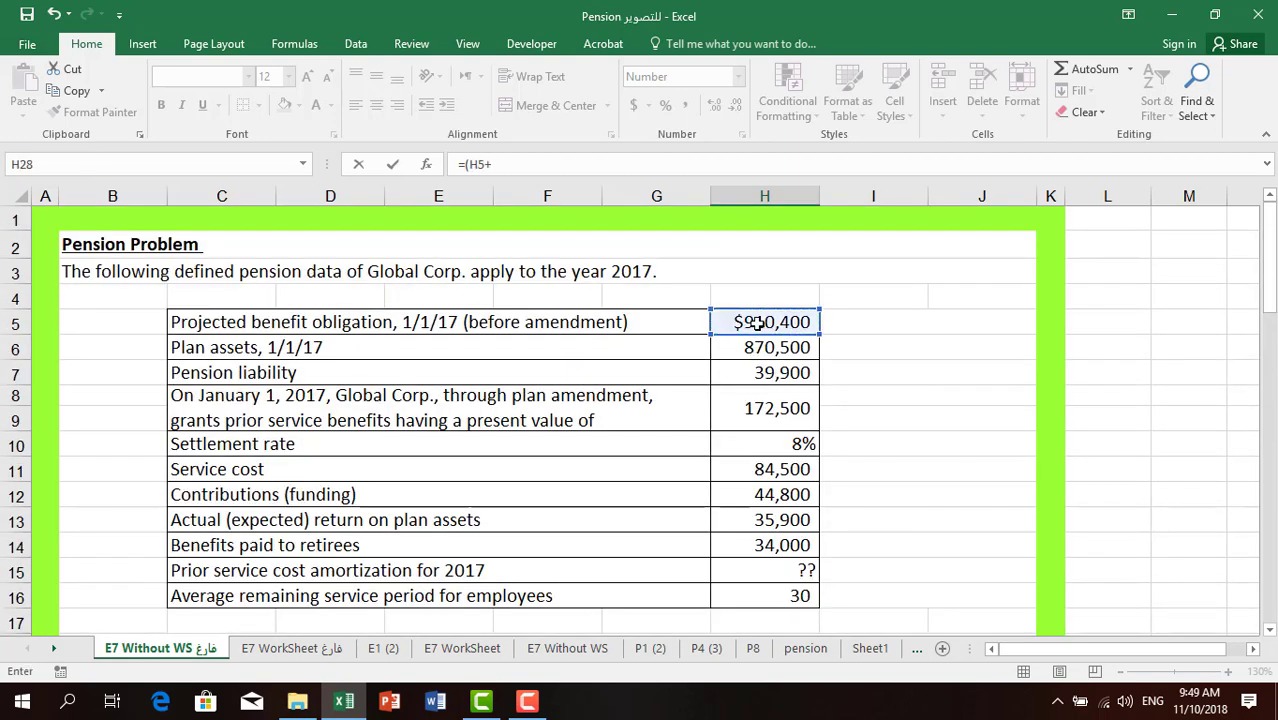
{"action": "left_click", "coordinate": [767, 408]}
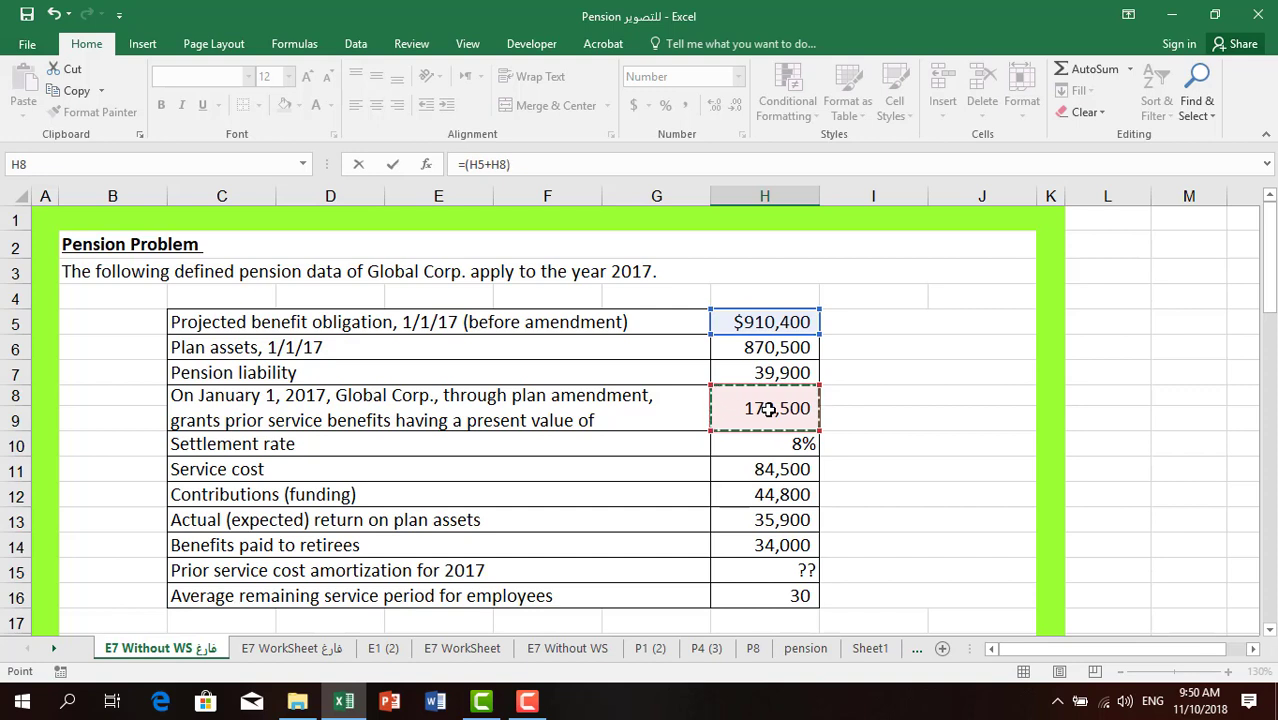
{"action": "type", "text": ")*"}
{"action": "left_click", "coordinate": [770, 446]}
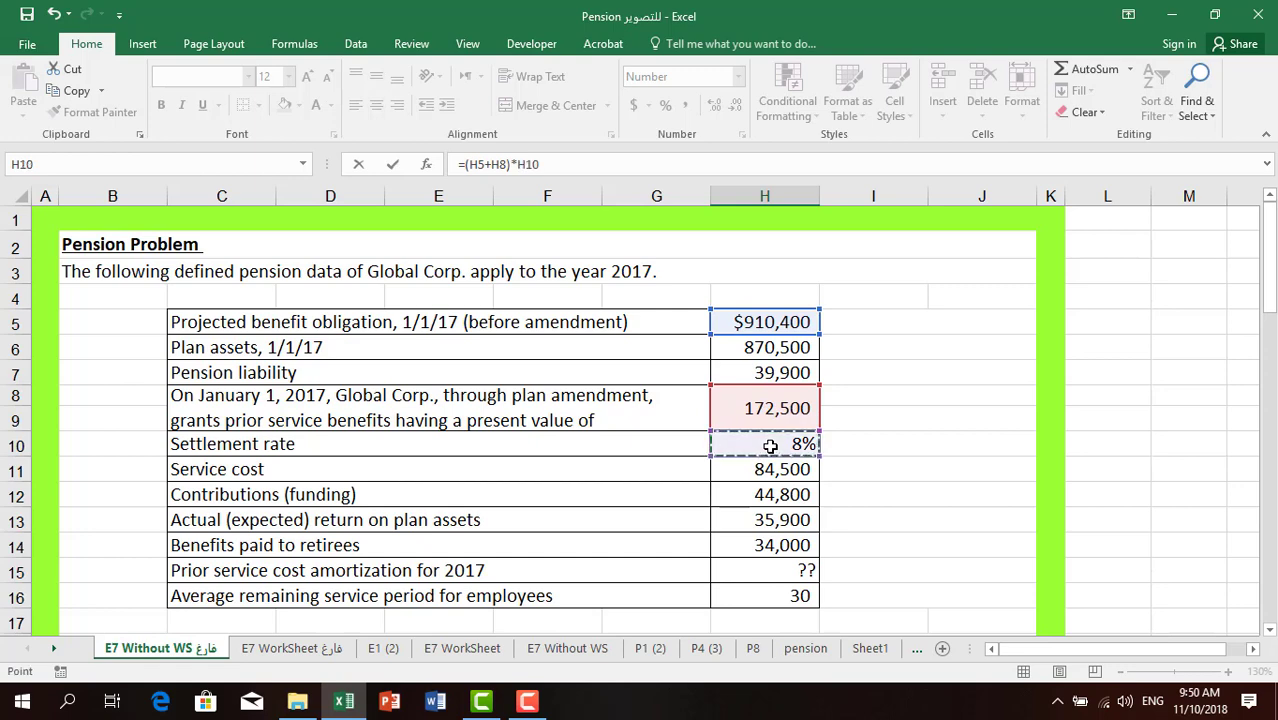
{"action": "key", "text": "Return"}
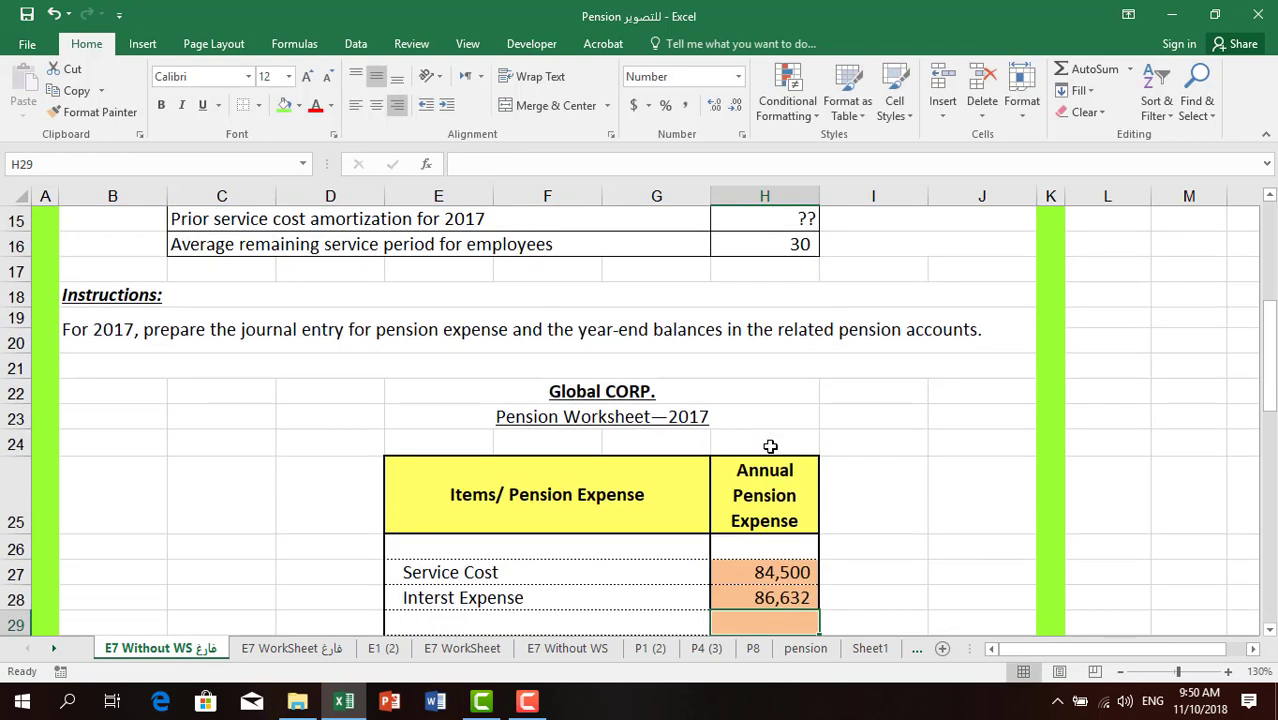
Step: Enter the label "Actual Return" in E29 of the pension expense table
{"action": "scroll", "coordinate": [681, 519], "scroll_direction": "down", "scroll_amount": 1}
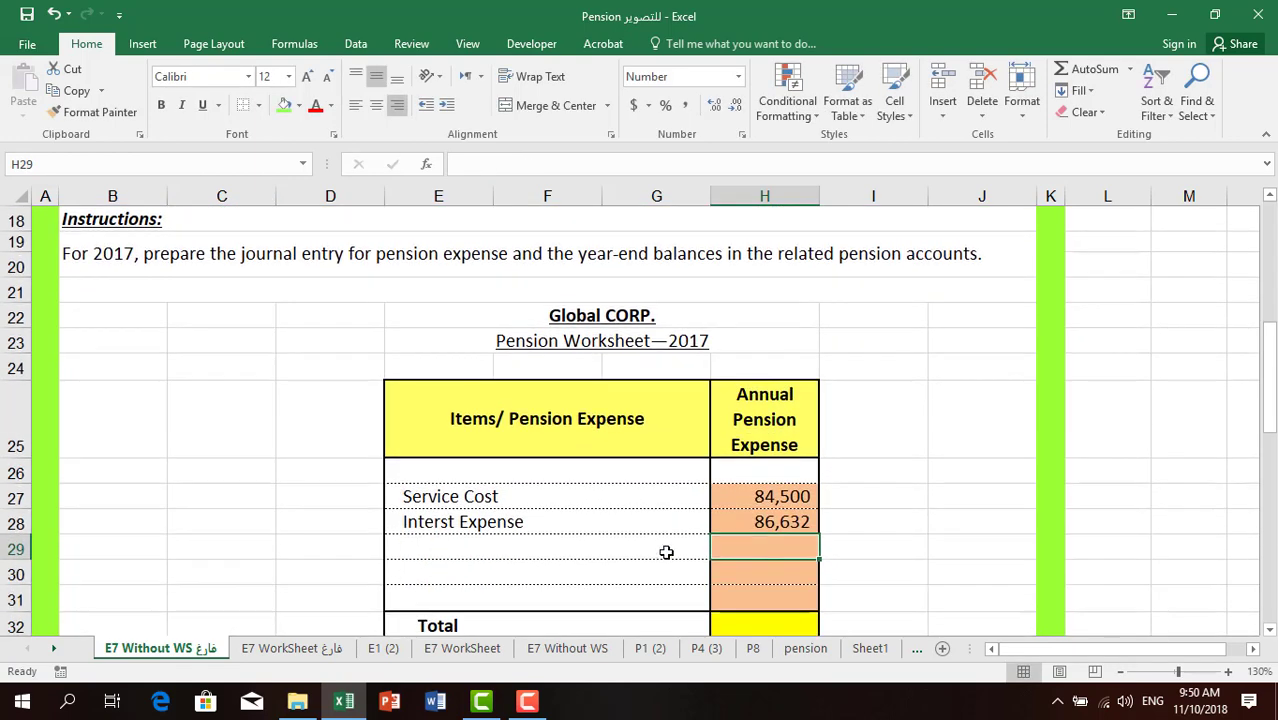
{"action": "left_click", "coordinate": [401, 546]}
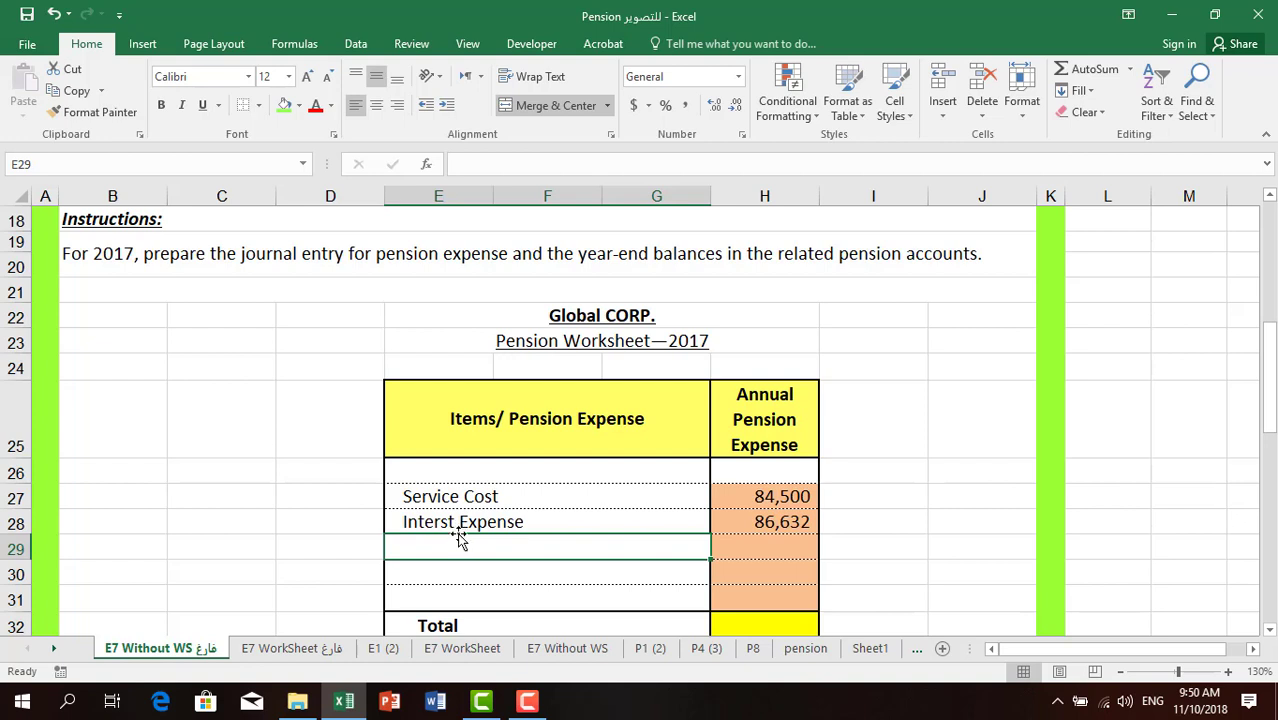
{"action": "type", "text": "E"}
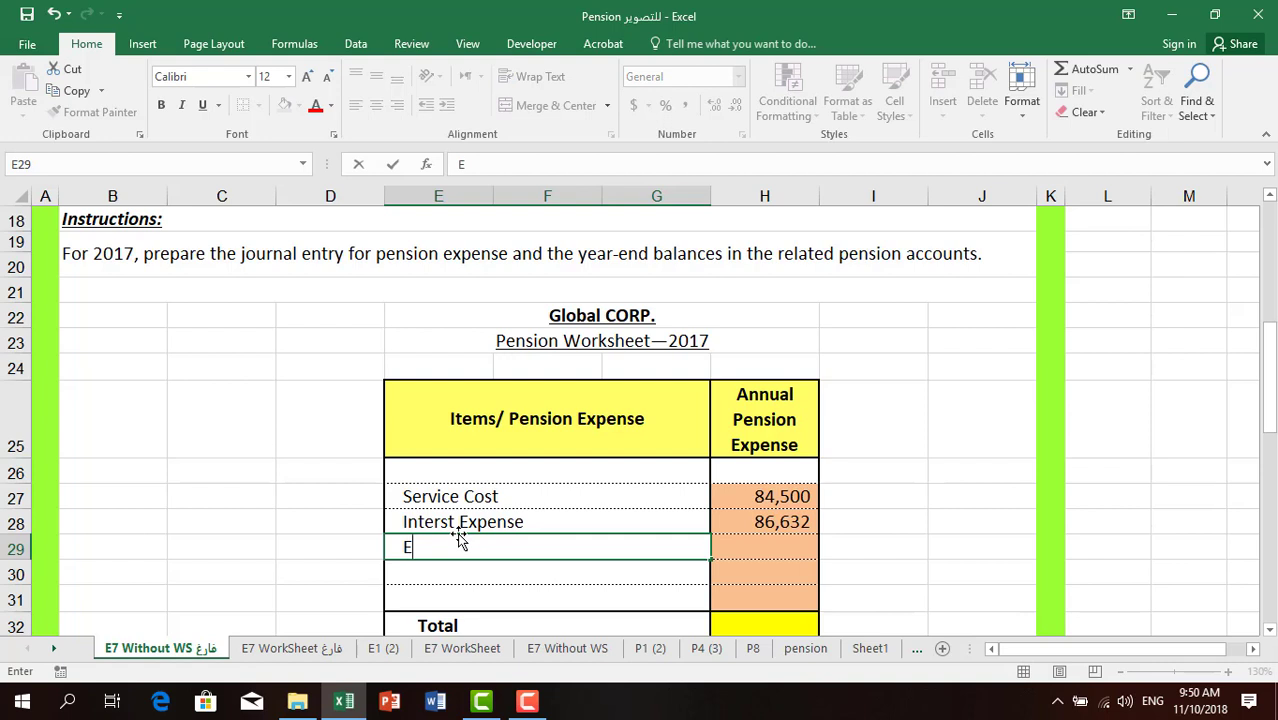
{"action": "key", "text": "BackSpace"}
{"action": "type", "text": "Actual R"}
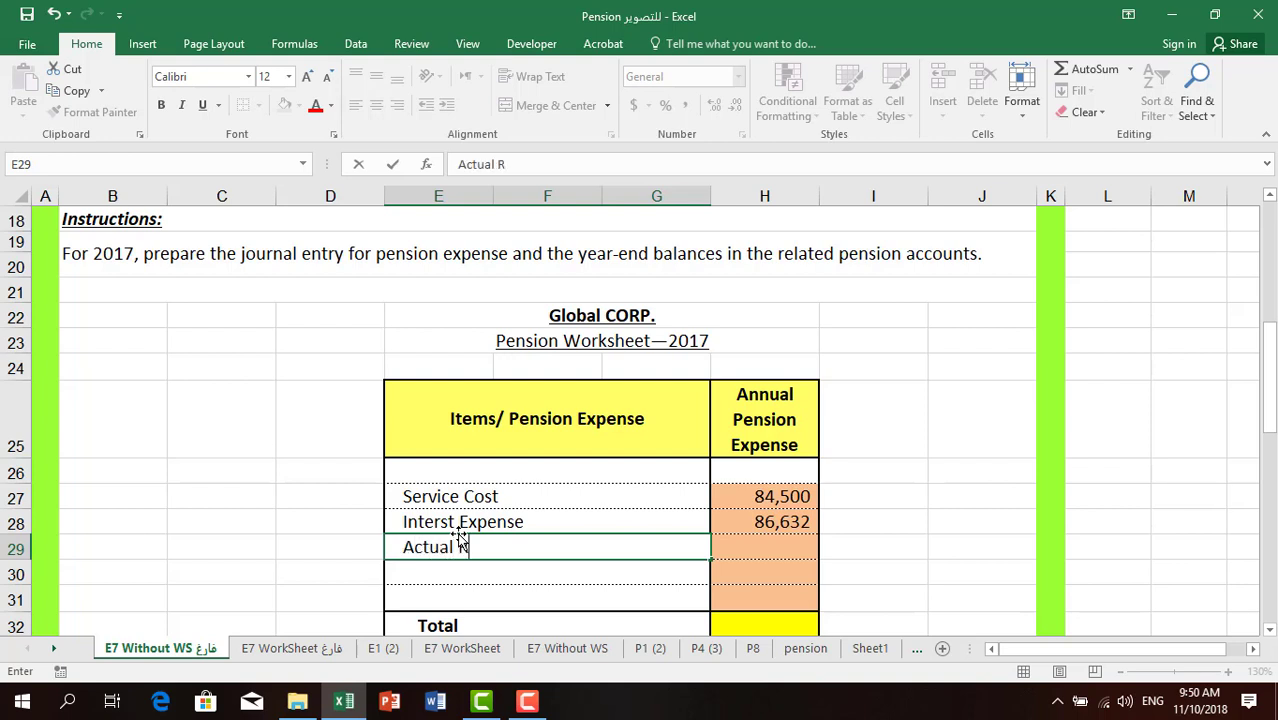
{"action": "type", "text": "eturn"}
{"action": "key", "text": "Return"}
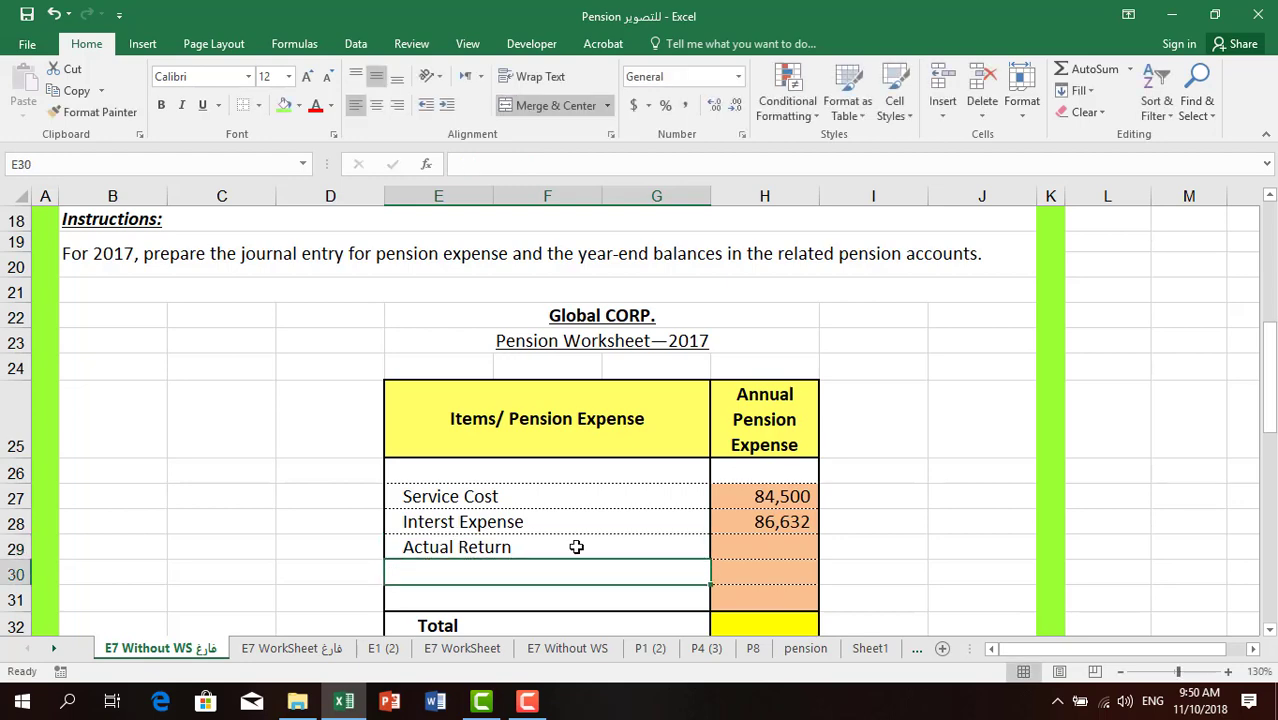
Step: Enter the actual return in H29 as a negative amount linked to the given return on plan assets, using =-H13
{"action": "left_click", "coordinate": [743, 548]}
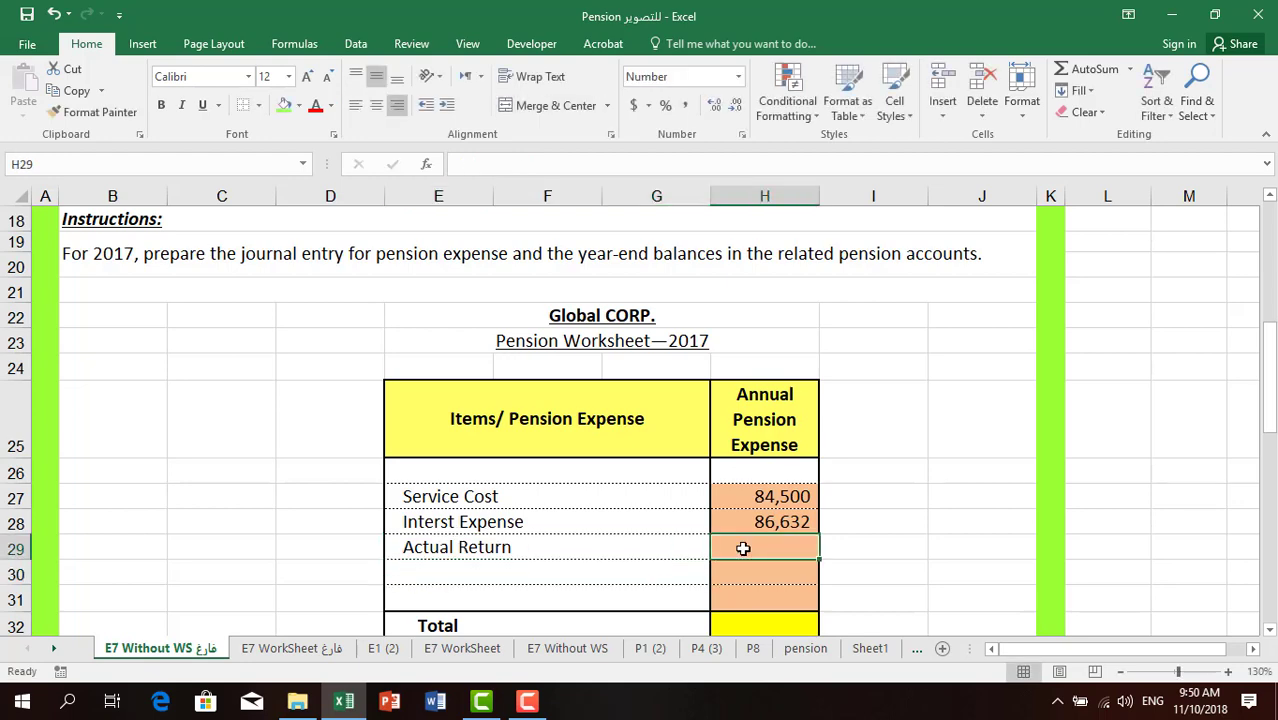
{"action": "scroll", "coordinate": [743, 548], "scroll_direction": "up", "scroll_amount": 6}
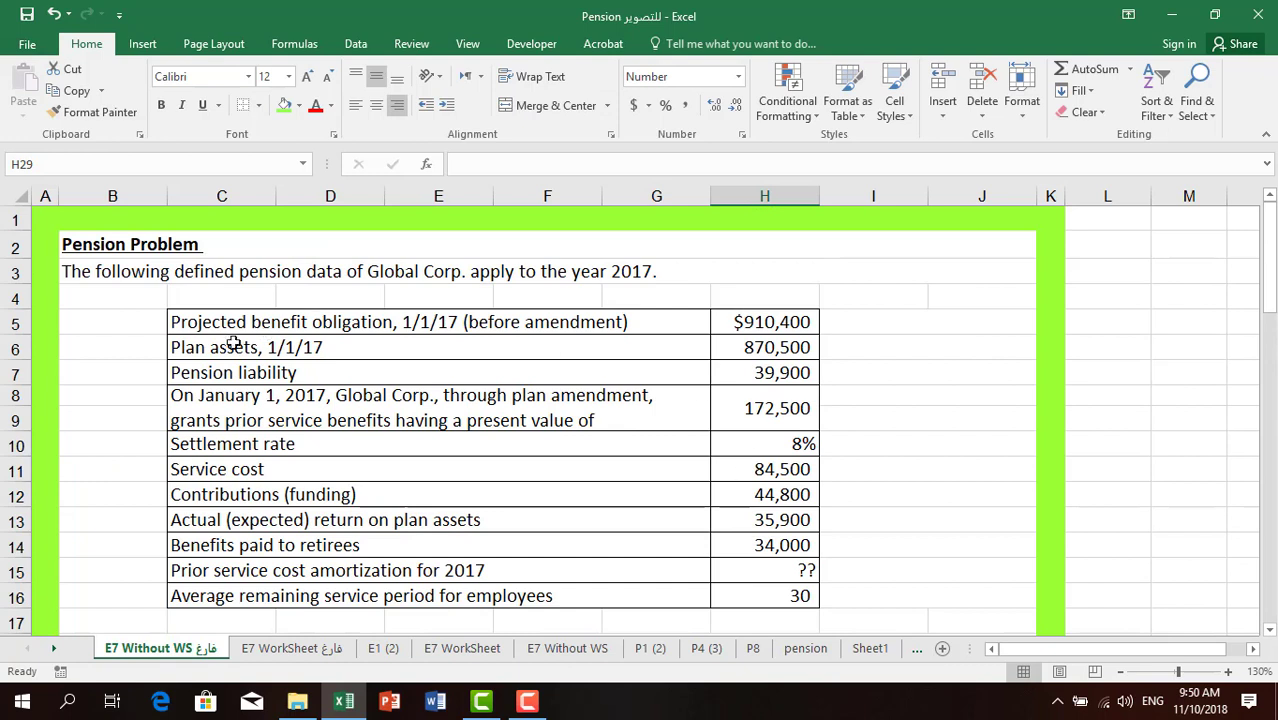
{"action": "left_click", "coordinate": [808, 348]}
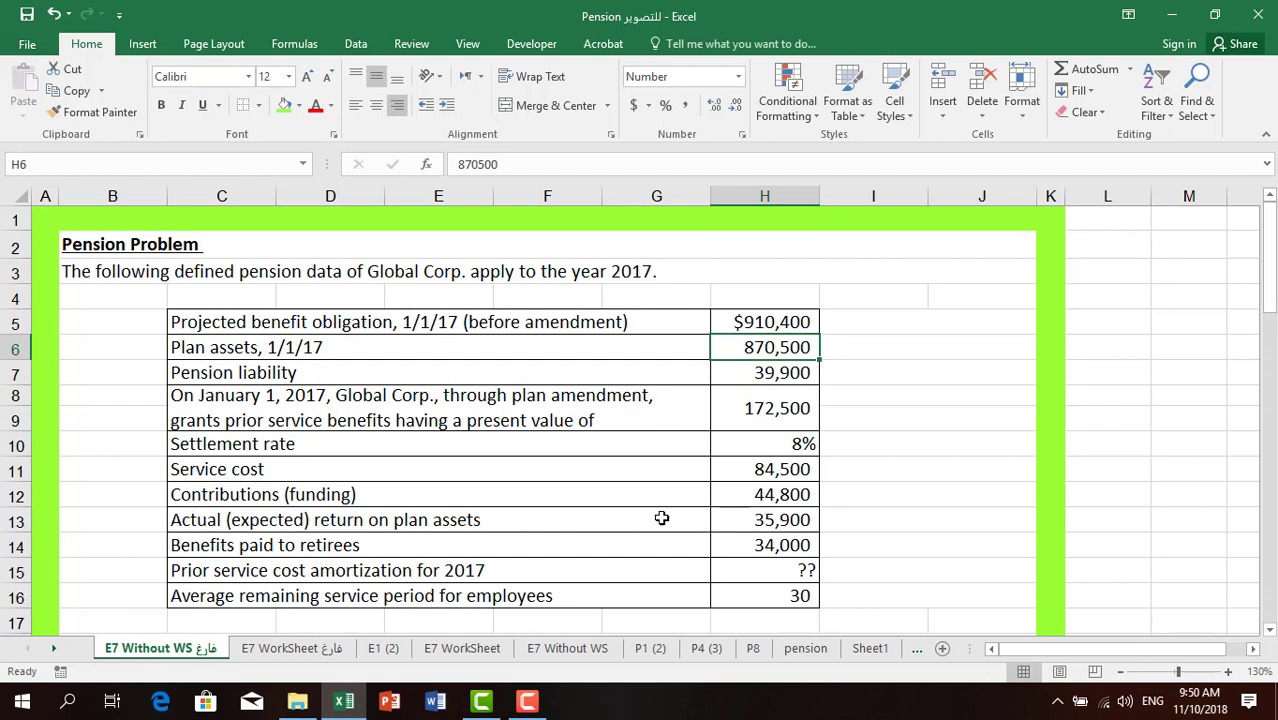
{"action": "scroll", "coordinate": [696, 524], "scroll_direction": "down", "scroll_amount": 6}
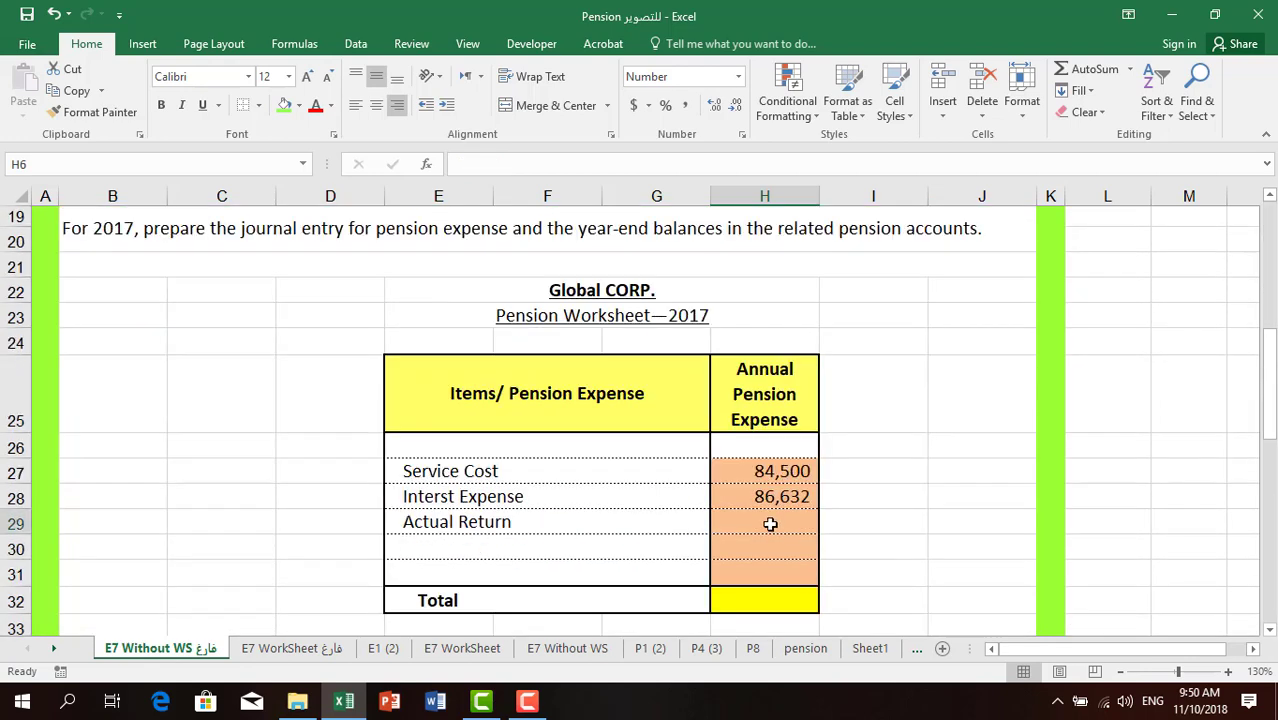
{"action": "left_click", "coordinate": [766, 524]}
{"action": "type", "text": "="}
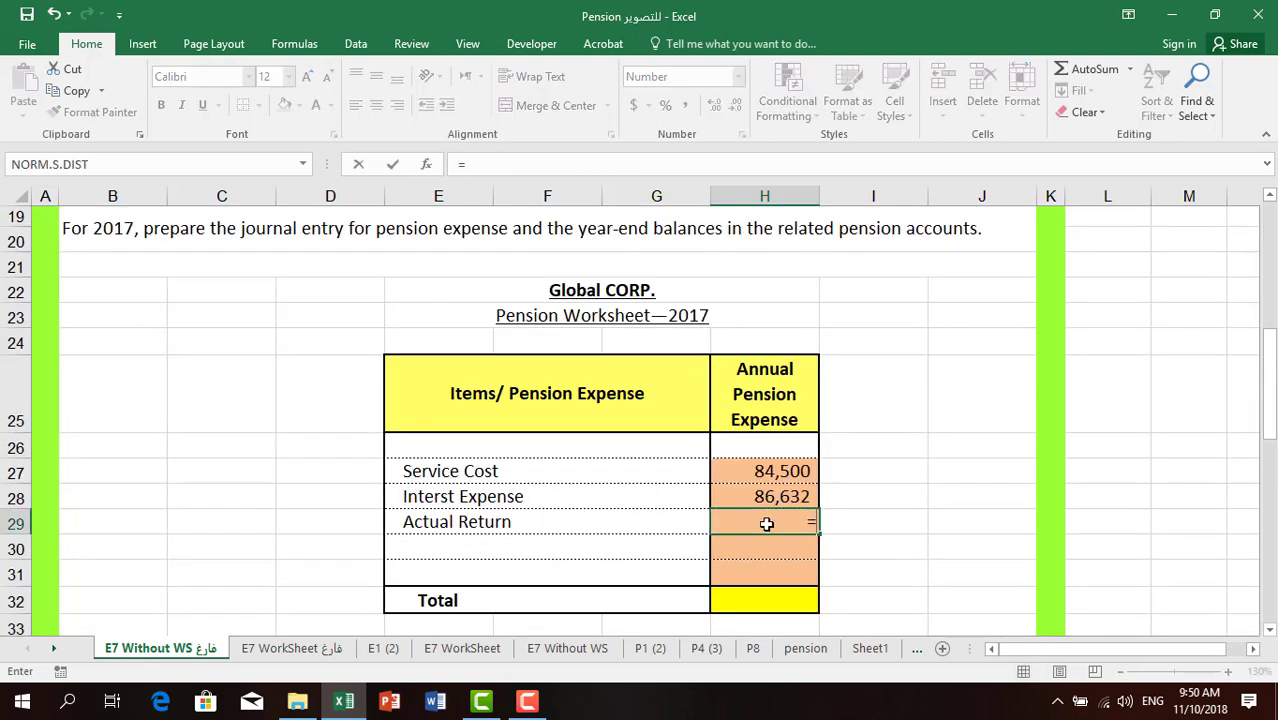
{"action": "type", "text": "-"}
{"action": "scroll", "coordinate": [740, 524], "scroll_direction": "up", "scroll_amount": 4}
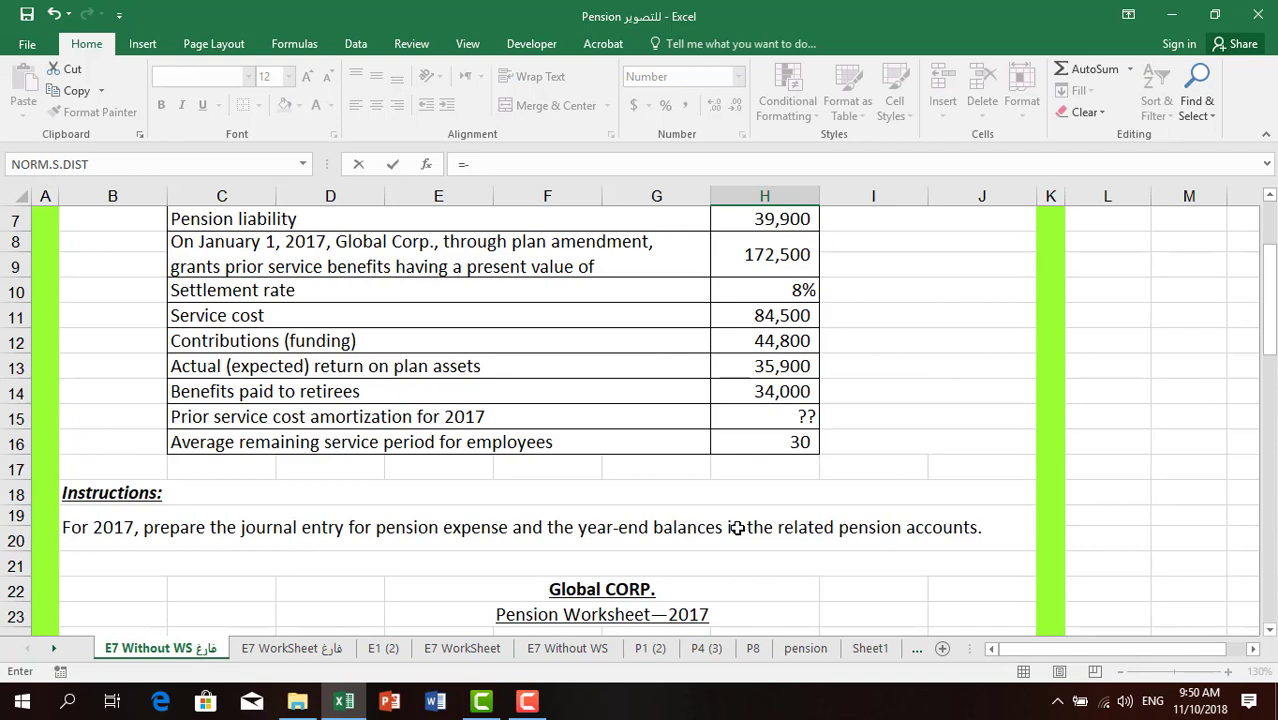
{"action": "left_click", "coordinate": [786, 362]}
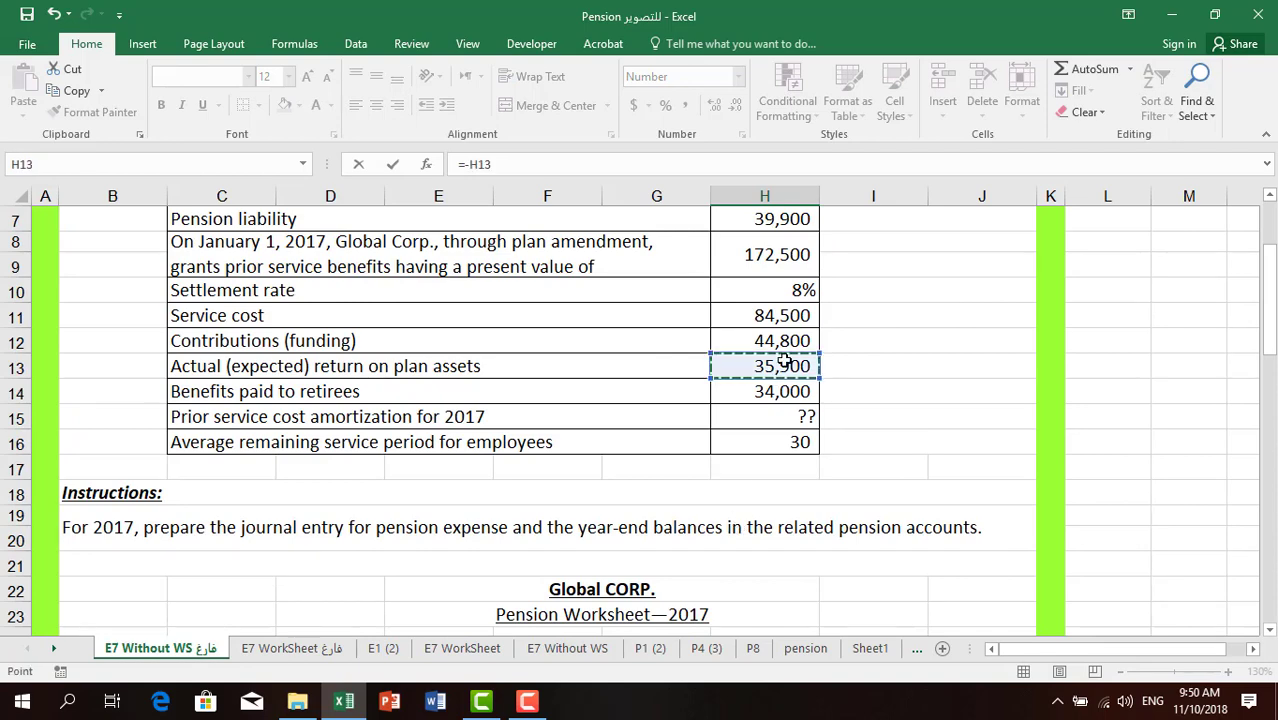
{"action": "key", "text": "Return"}
{"action": "scroll", "coordinate": [786, 362], "scroll_direction": "down", "scroll_amount": 4}
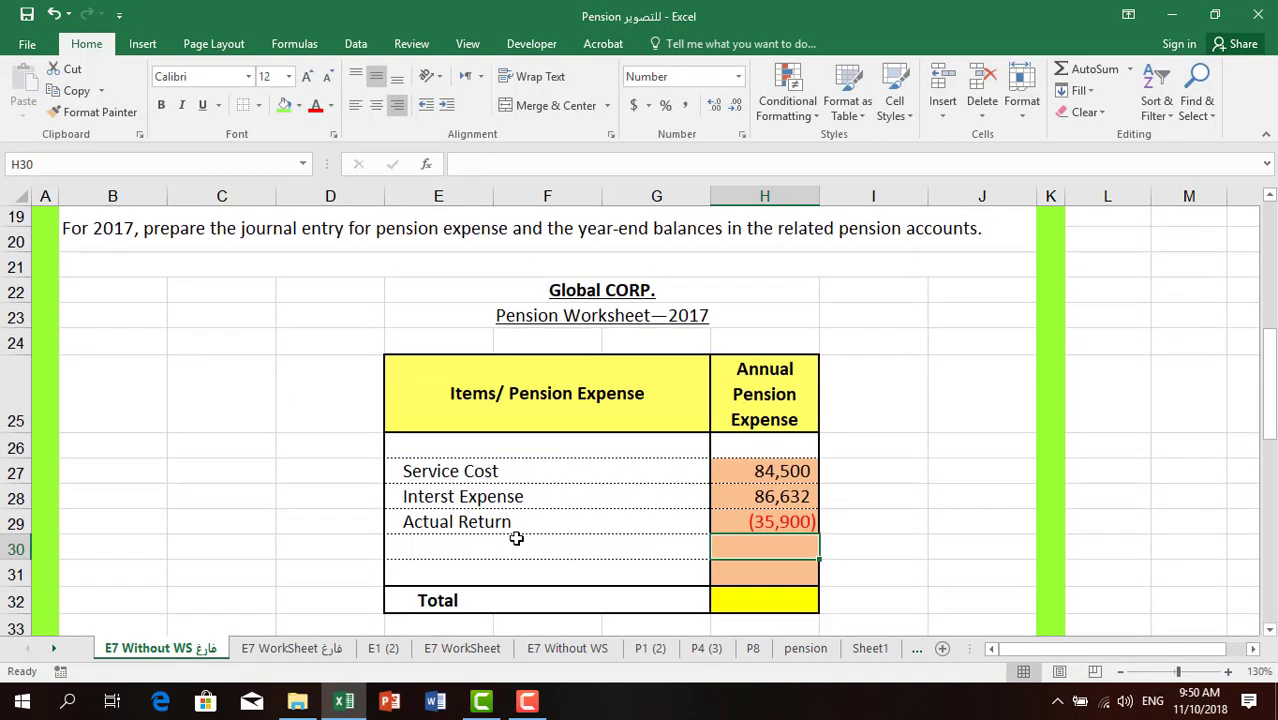
Step: Highlight the prior service benefits amount in H8 with a bright green fill
{"action": "left_click", "coordinate": [461, 546]}
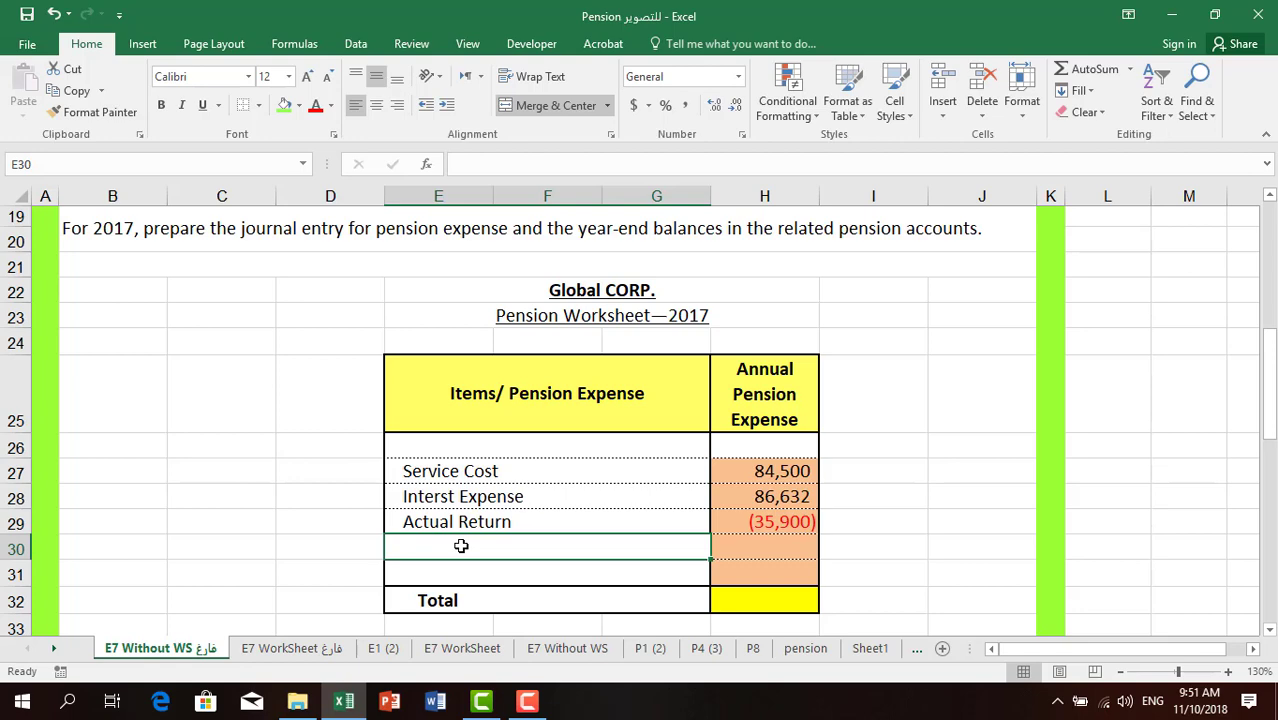
{"action": "scroll", "coordinate": [461, 546], "scroll_direction": "up", "scroll_amount": 5}
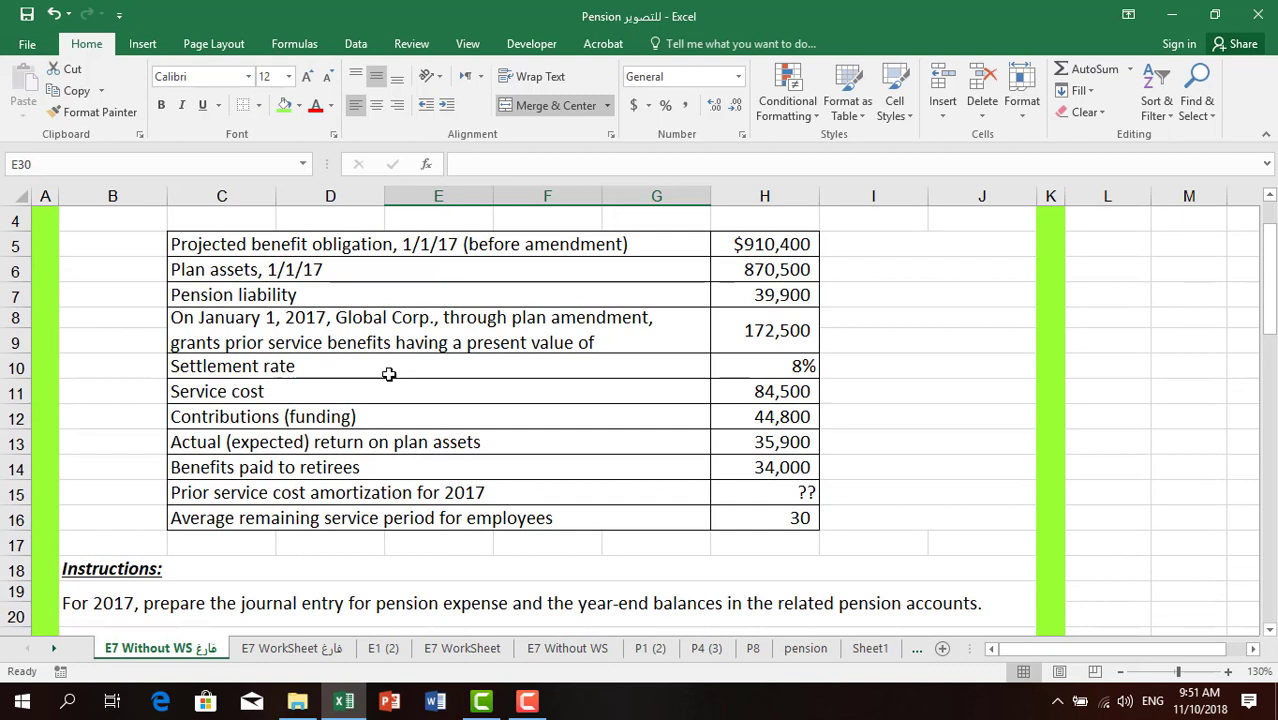
{"action": "left_click", "coordinate": [748, 322]}
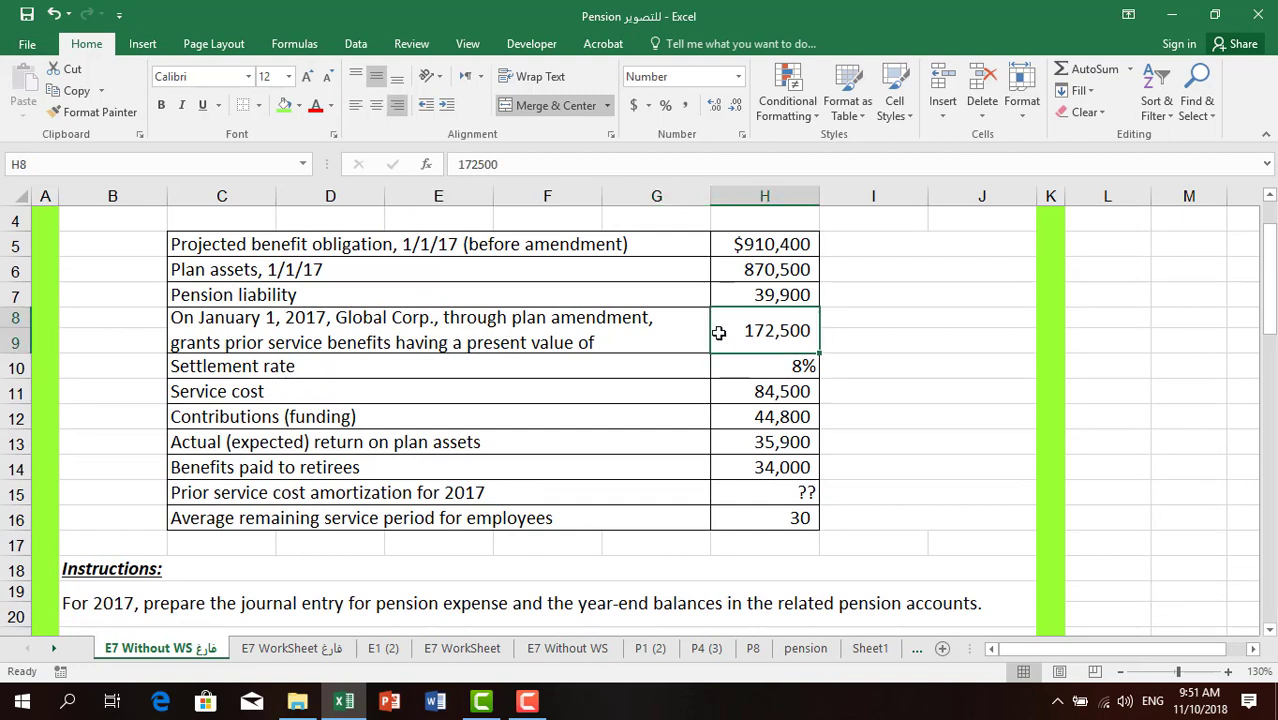
{"action": "left_click", "coordinate": [284, 105]}
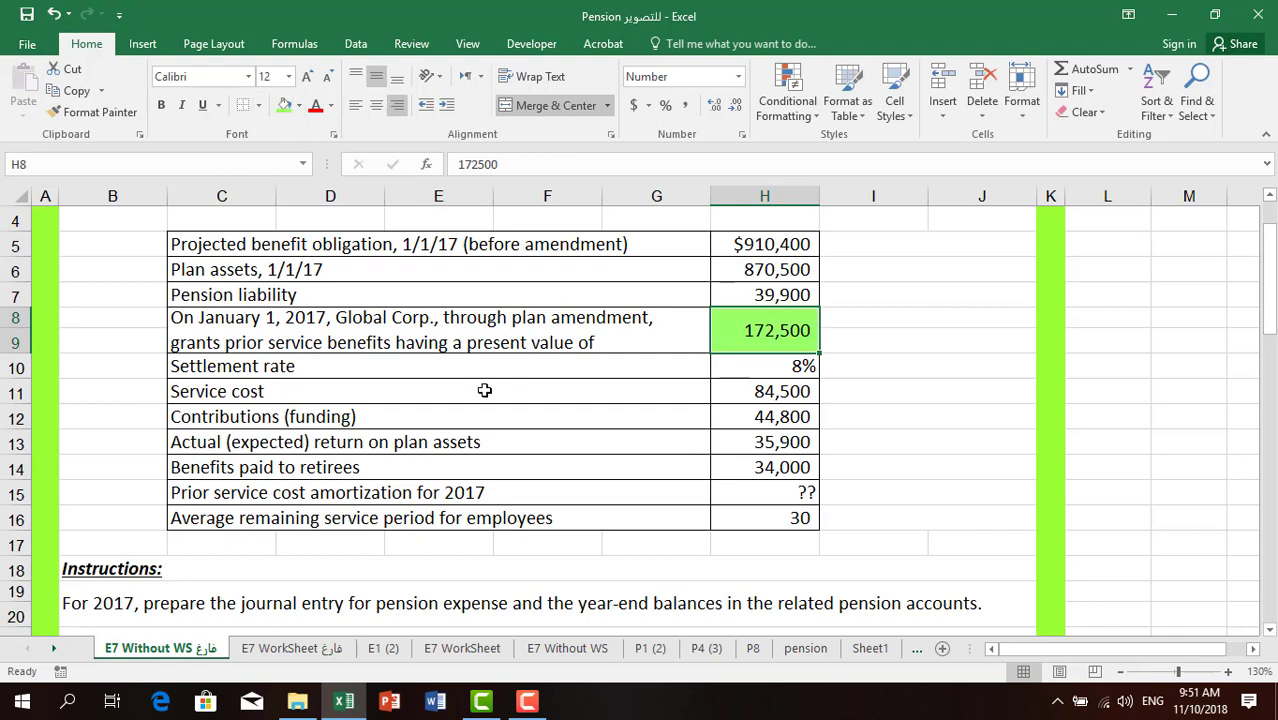
Step: Enter the label "Amortization of PSC" in E30, directly below Actual Return
{"action": "scroll", "coordinate": [484, 390], "scroll_direction": "down", "scroll_amount": 2}
{"action": "scroll", "coordinate": [484, 390], "scroll_direction": "down", "scroll_amount": 4}
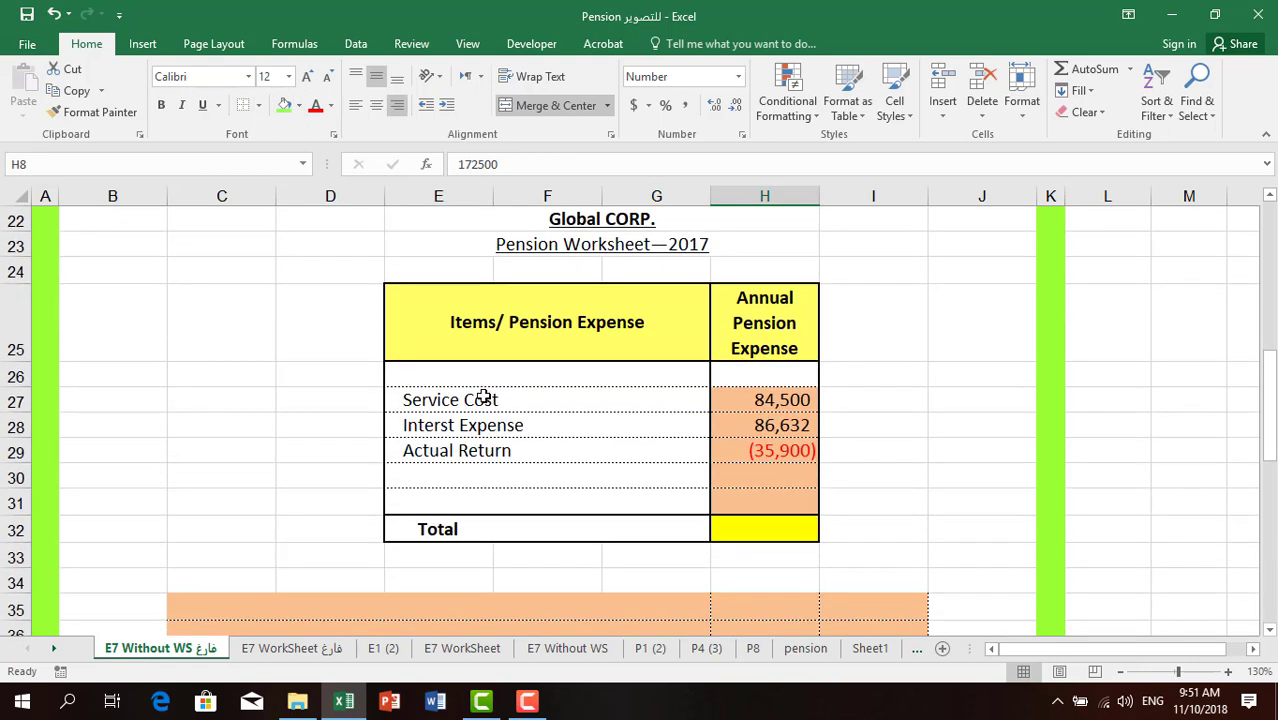
{"action": "left_click", "coordinate": [470, 473]}
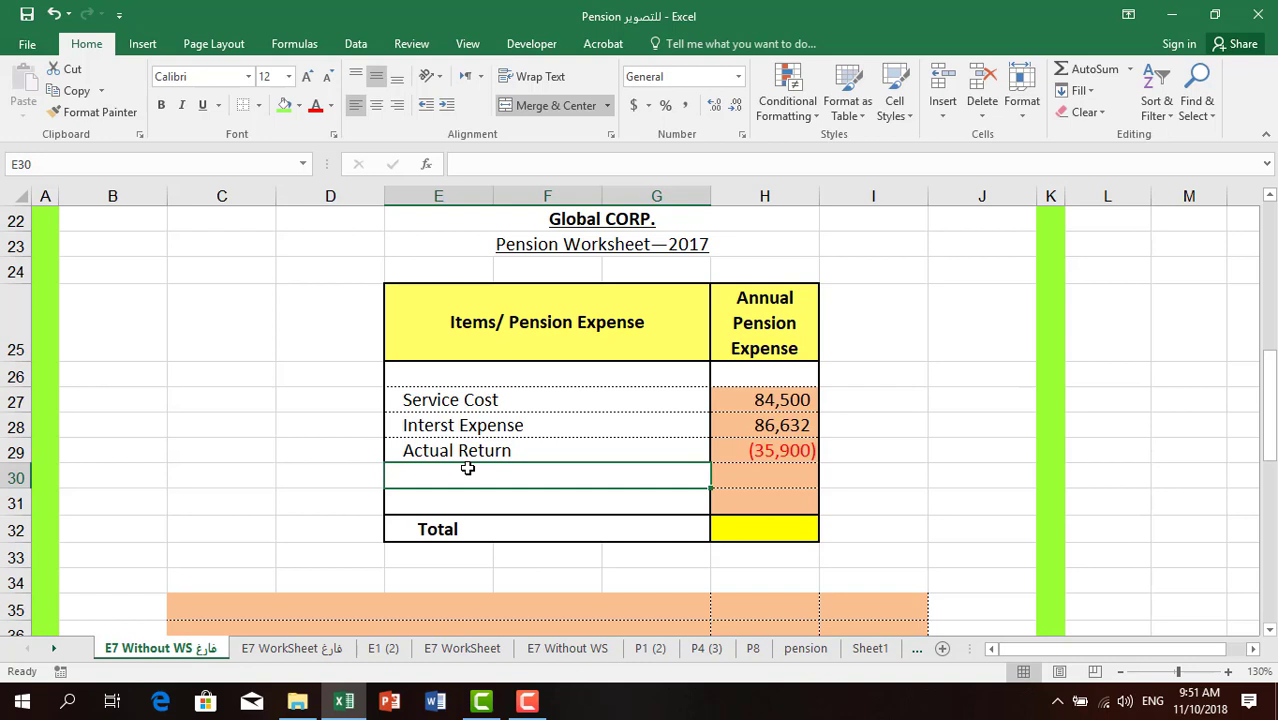
{"action": "type", "text": "A"}
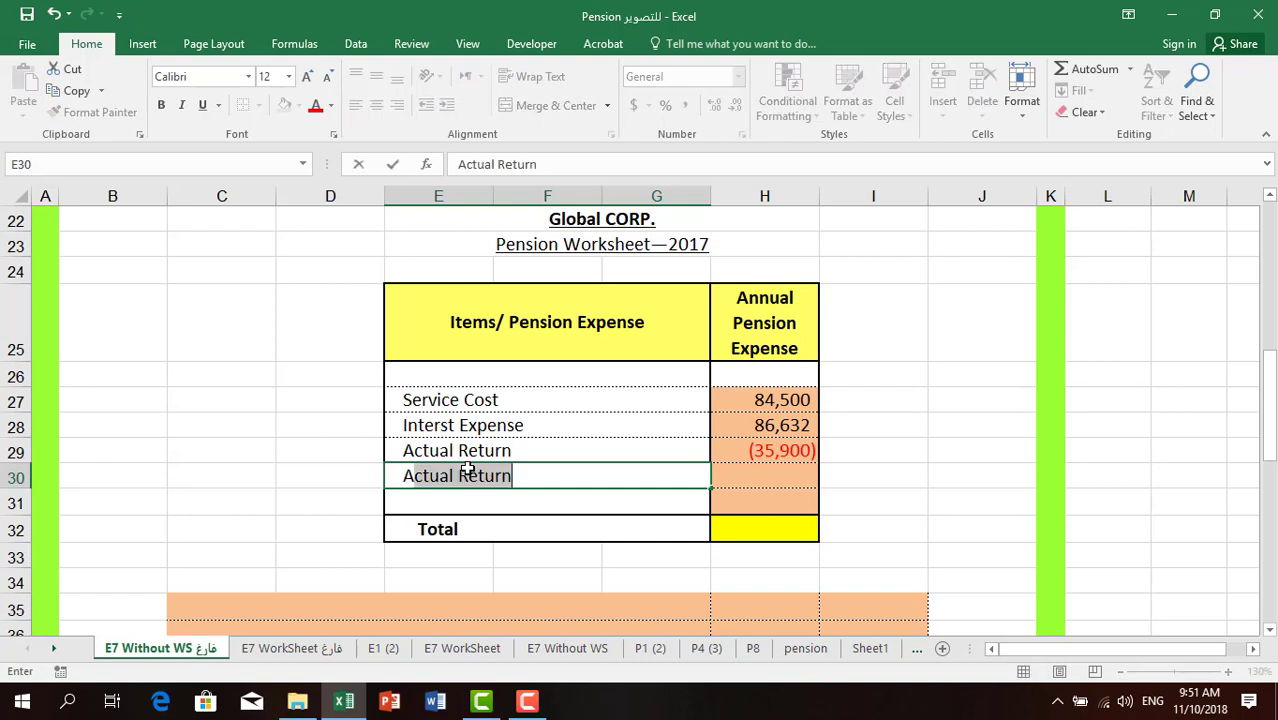
{"action": "type", "text": "mort"}
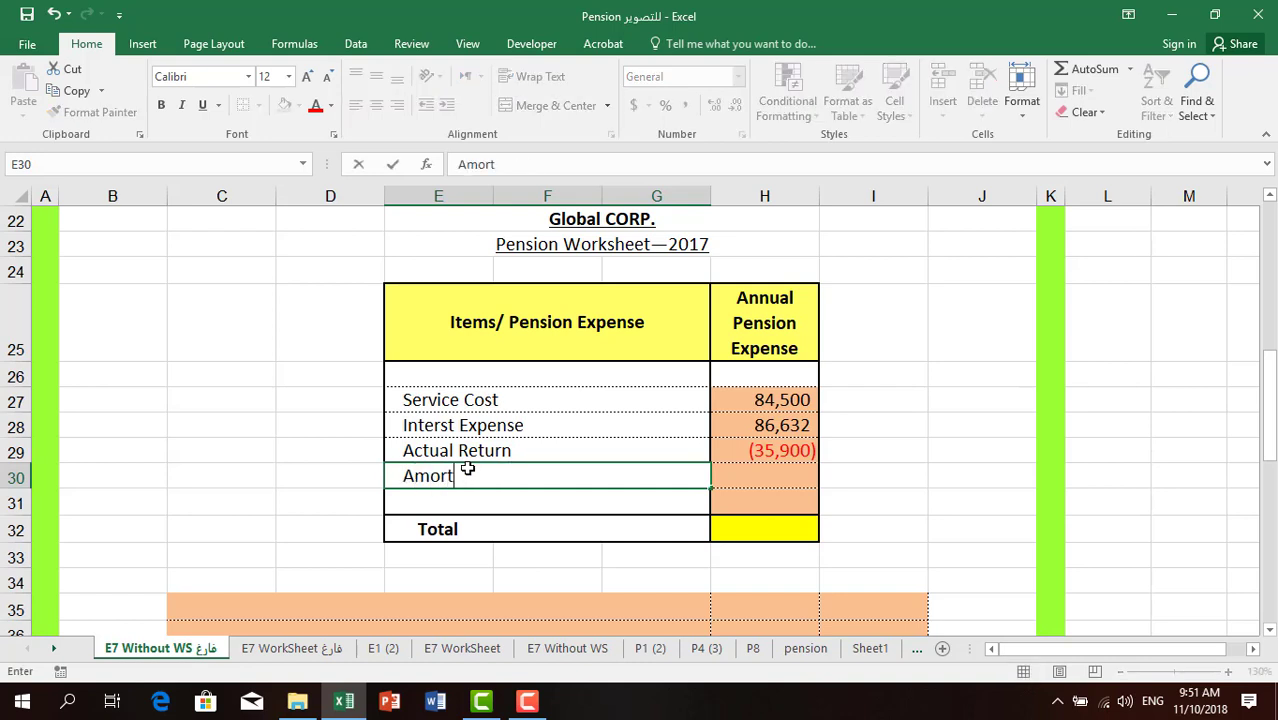
{"action": "type", "text": "ization of"}
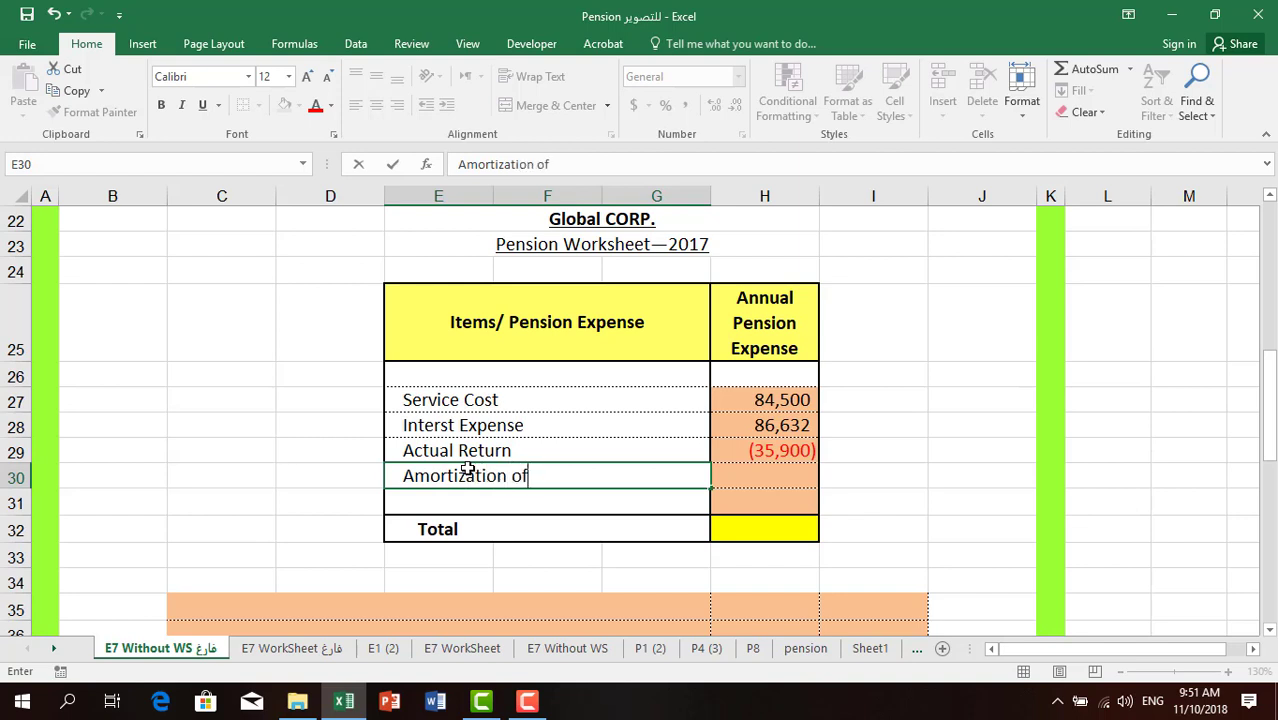
{"action": "type", "text": " PSC"}
{"action": "key", "text": "Return"}
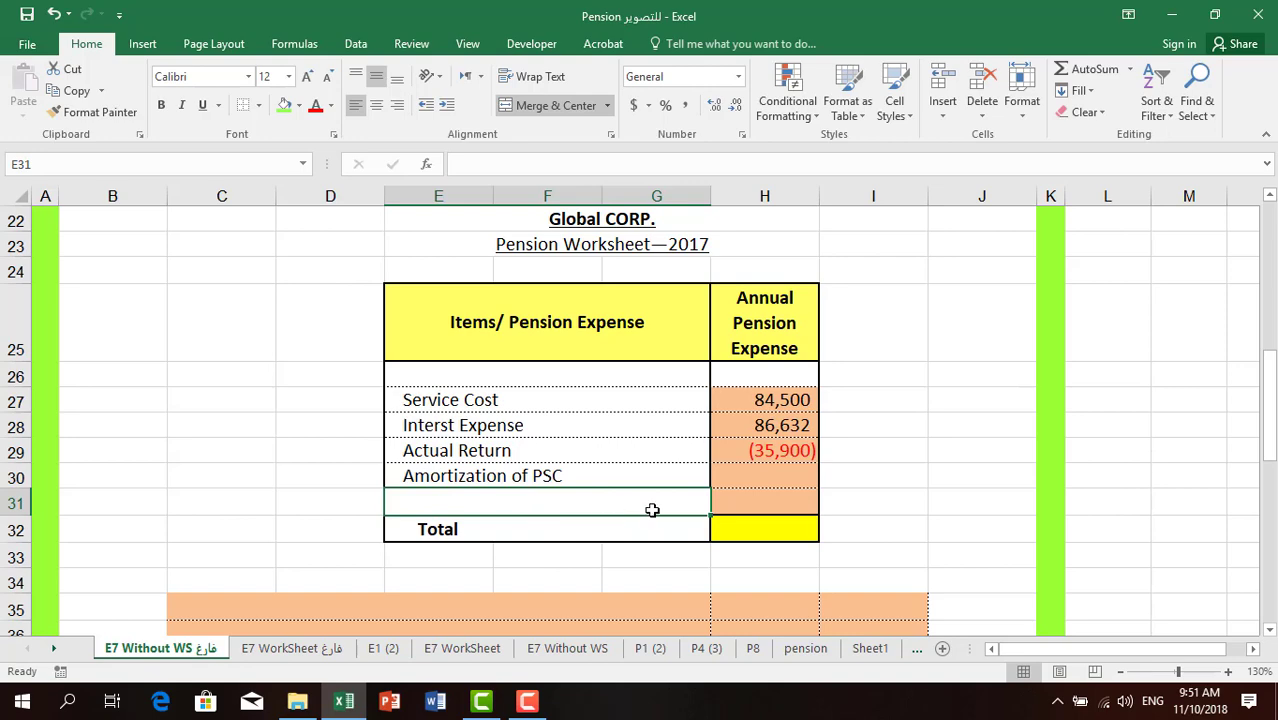
Step: Calculate the prior service cost amortization in H30 with =H8/H16, dividing the granted benefits by the average remaining service period
{"action": "left_click", "coordinate": [773, 475]}
{"action": "type", "text": "="}
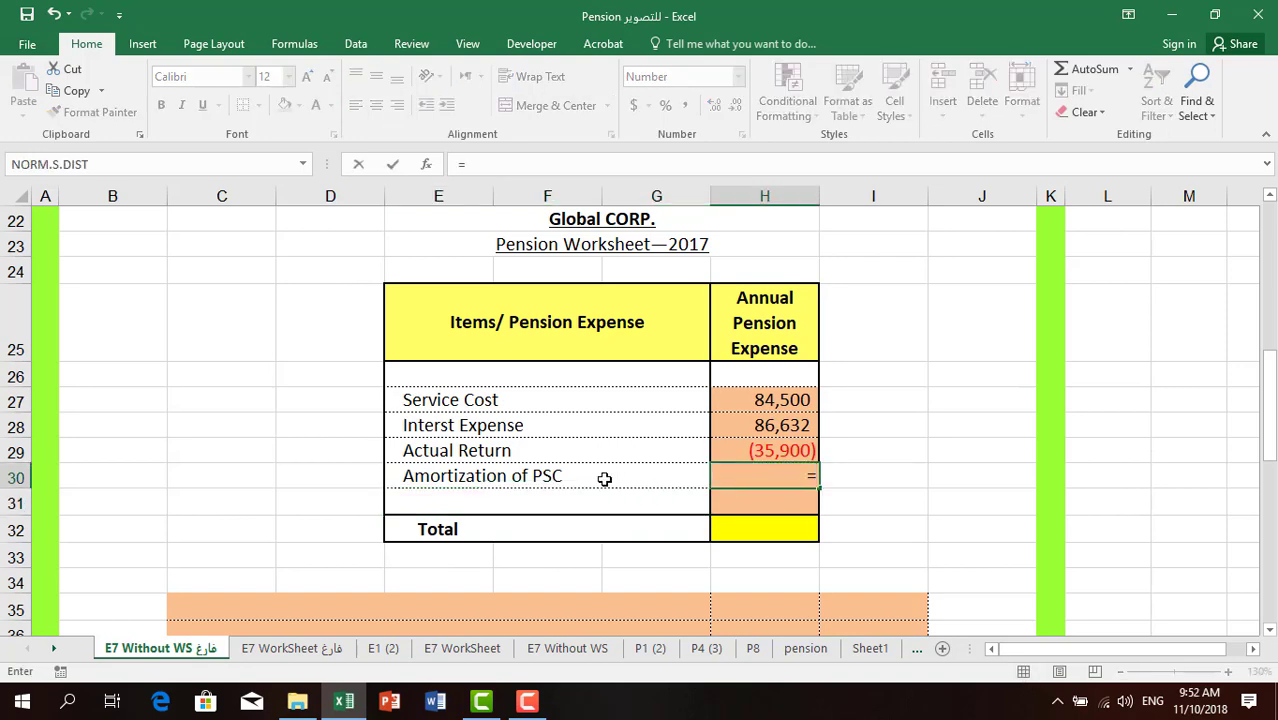
{"action": "scroll", "coordinate": [530, 498], "scroll_direction": "up", "scroll_amount": 3}
{"action": "scroll", "coordinate": [530, 498], "scroll_direction": "up", "scroll_amount": 1}
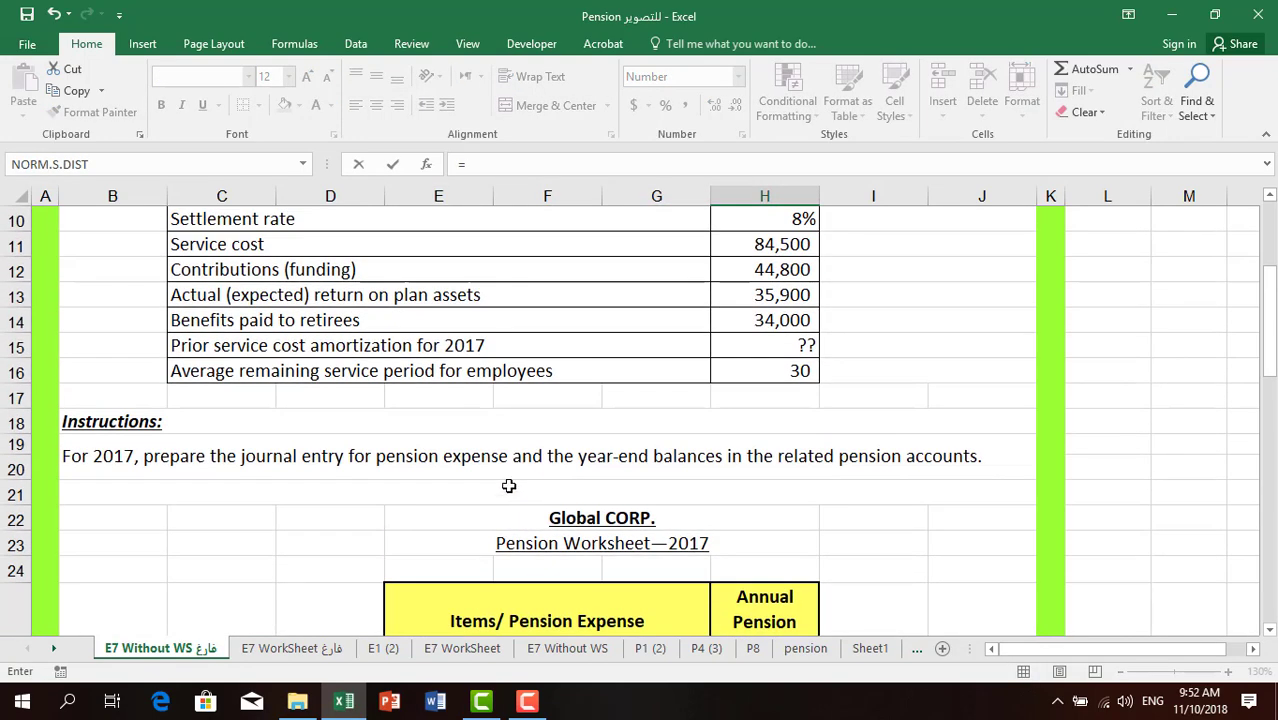
{"action": "scroll", "coordinate": [496, 368], "scroll_direction": "up", "scroll_amount": 1}
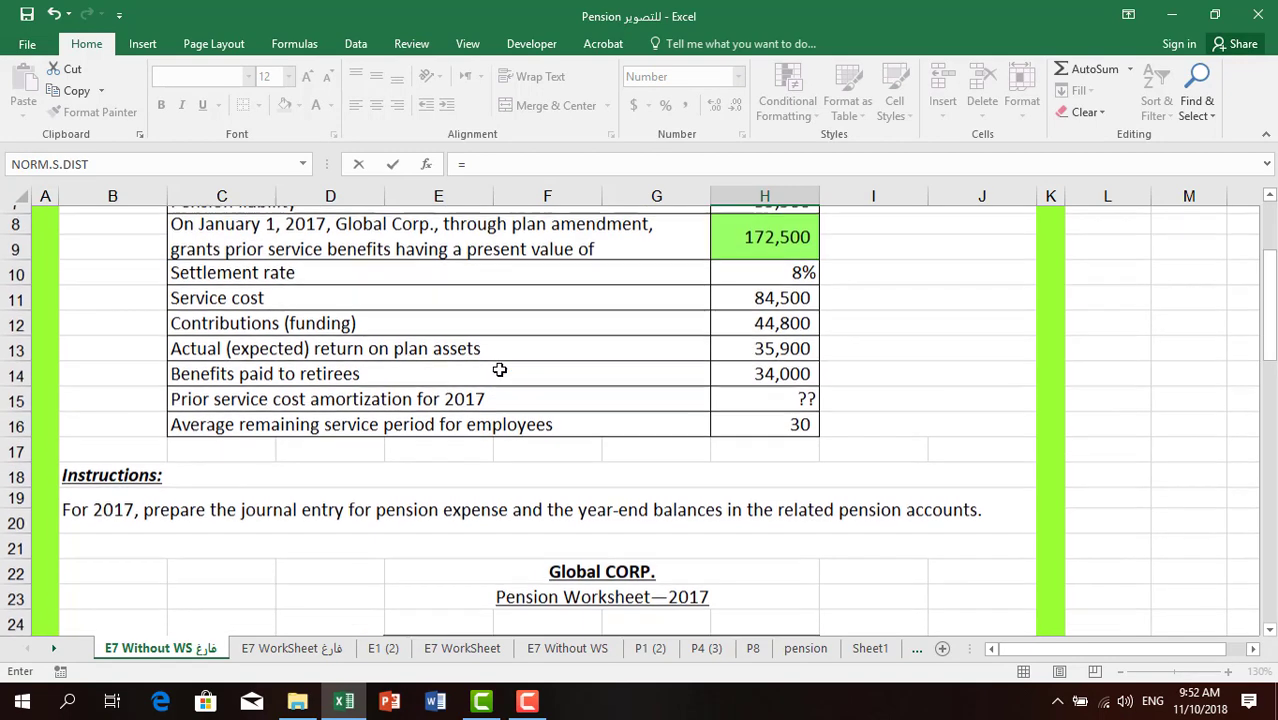
{"action": "left_click", "coordinate": [744, 256]}
{"action": "type", "text": "/"}
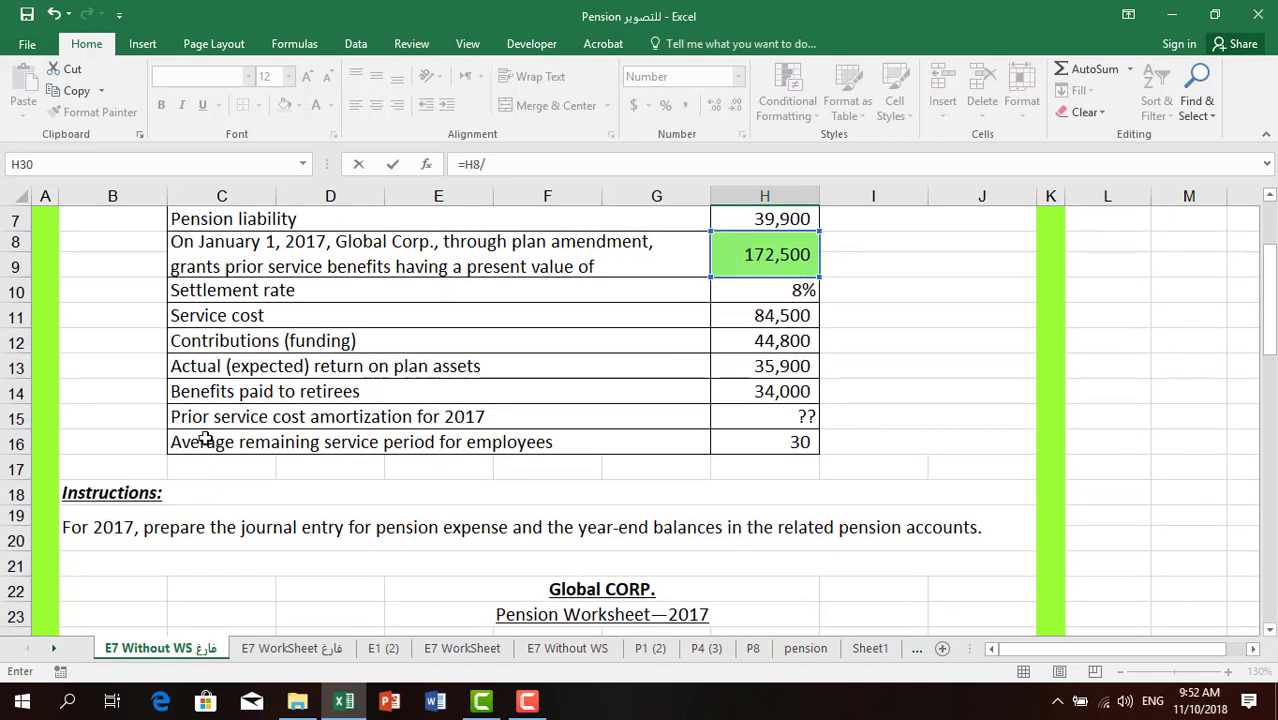
{"action": "left_click", "coordinate": [790, 440]}
{"action": "key", "text": "Return"}
Step: Total the pension expense components in H32 with AutoSum
{"action": "scroll", "coordinate": [645, 508], "scroll_direction": "down", "scroll_amount": 1}
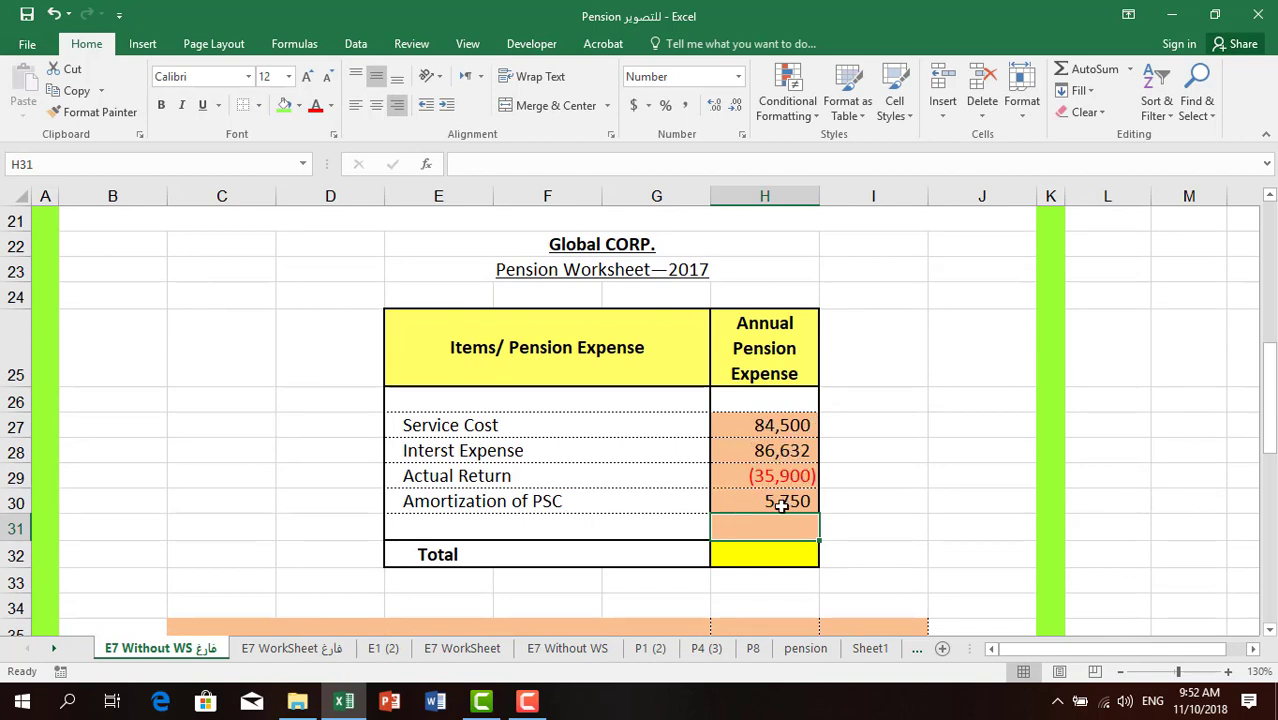
{"action": "left_click", "coordinate": [782, 550]}
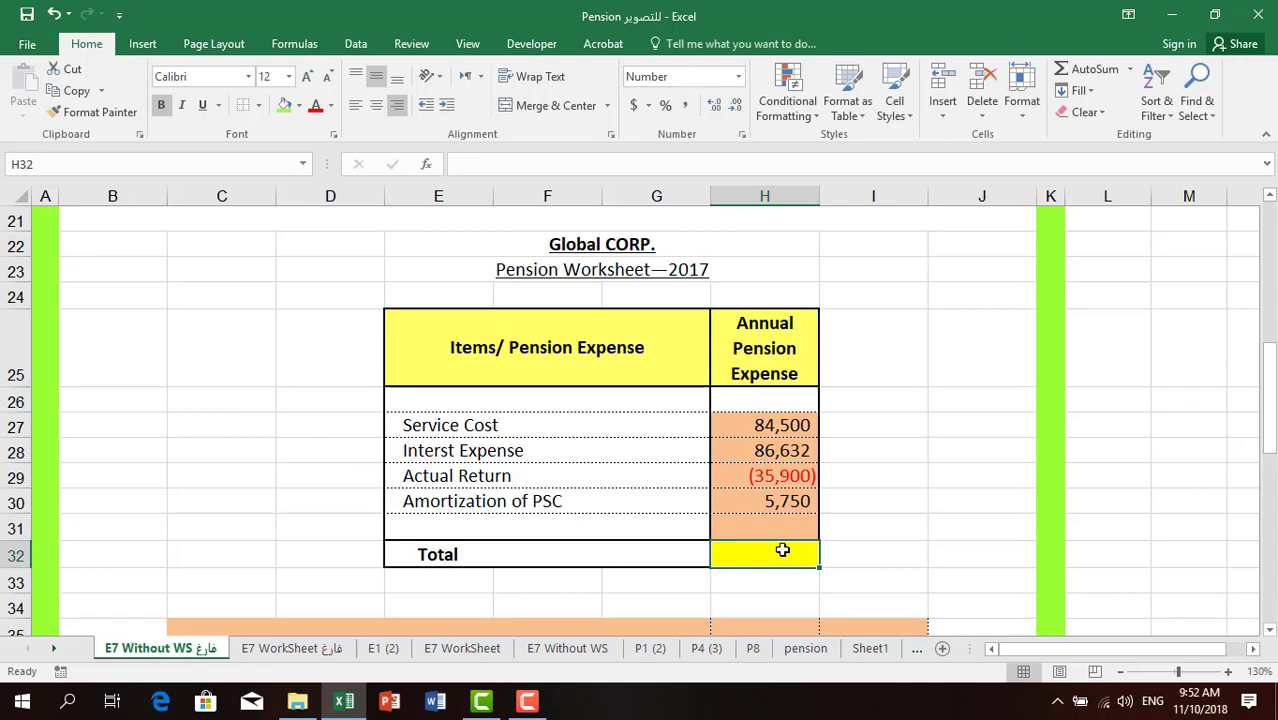
{"action": "left_click", "coordinate": [1095, 69]}
{"action": "key", "text": "Return"}
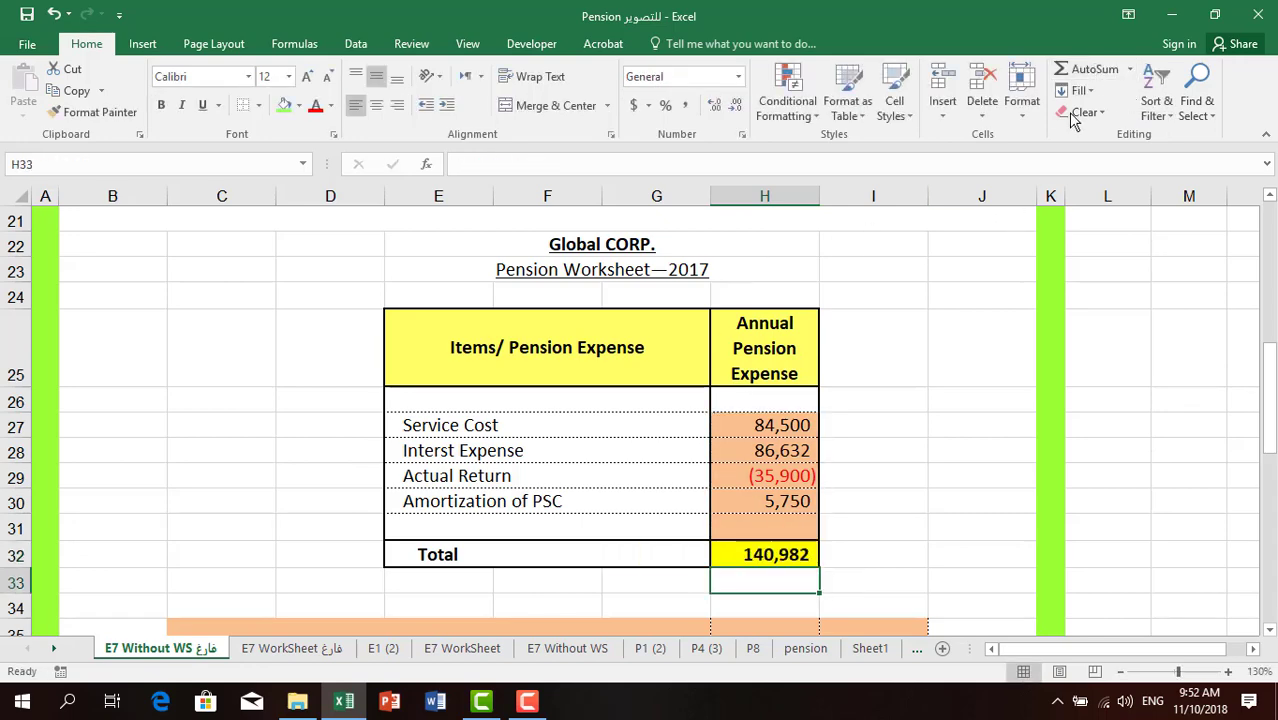
Step: Enter "OCI - Prior Service Cost" in C35 as the first account line of the journal entry below the table
{"action": "scroll", "coordinate": [438, 452], "scroll_direction": "down", "scroll_amount": 2}
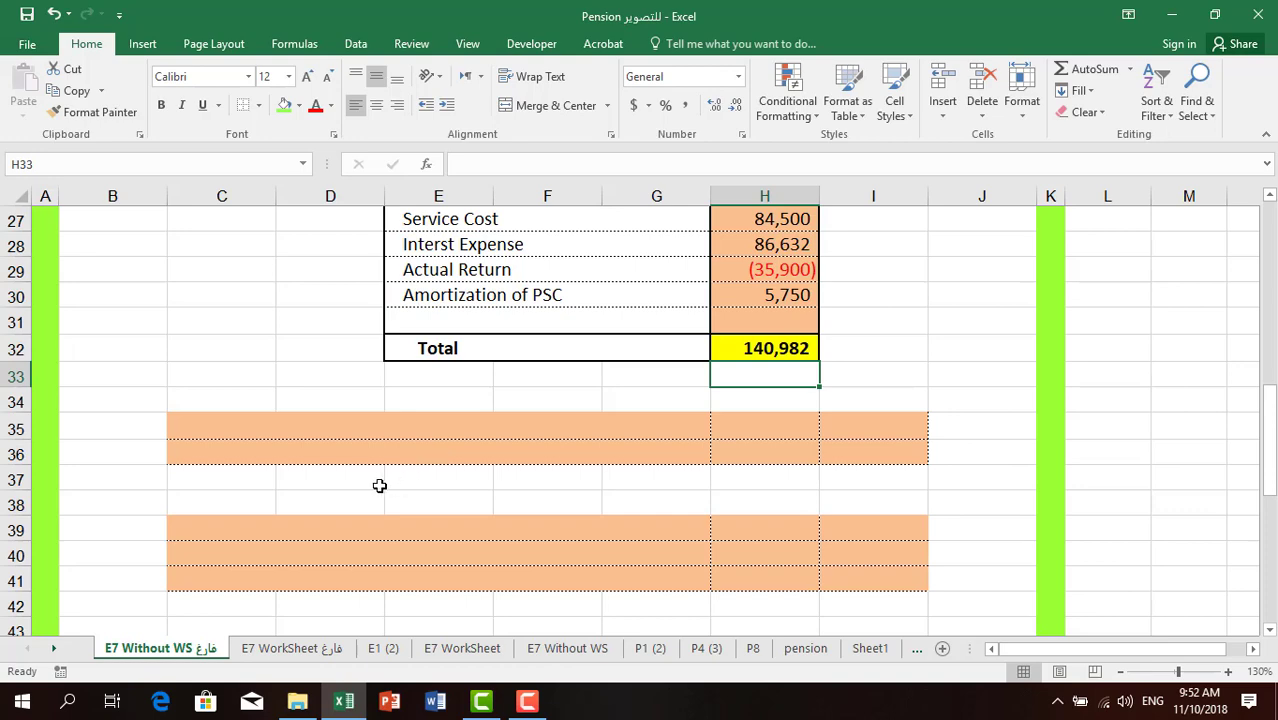
{"action": "scroll", "coordinate": [322, 477], "scroll_direction": "up", "scroll_amount": 1}
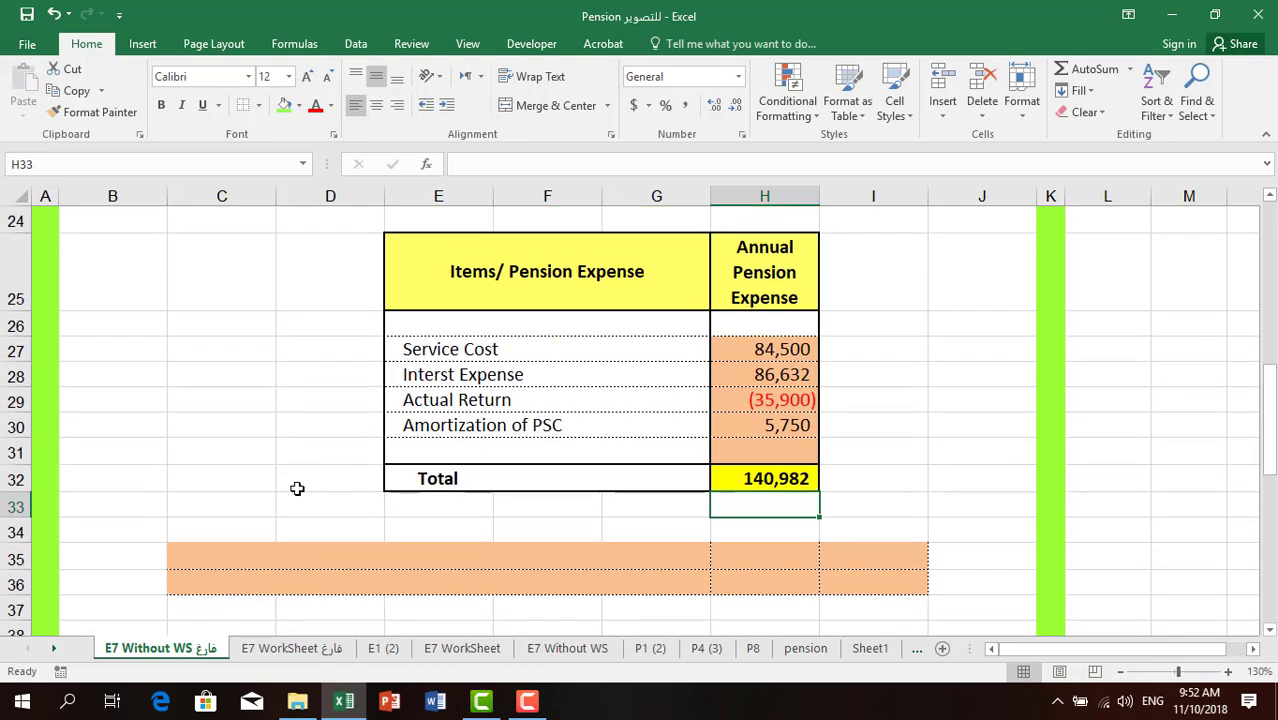
{"action": "left_click", "coordinate": [194, 567]}
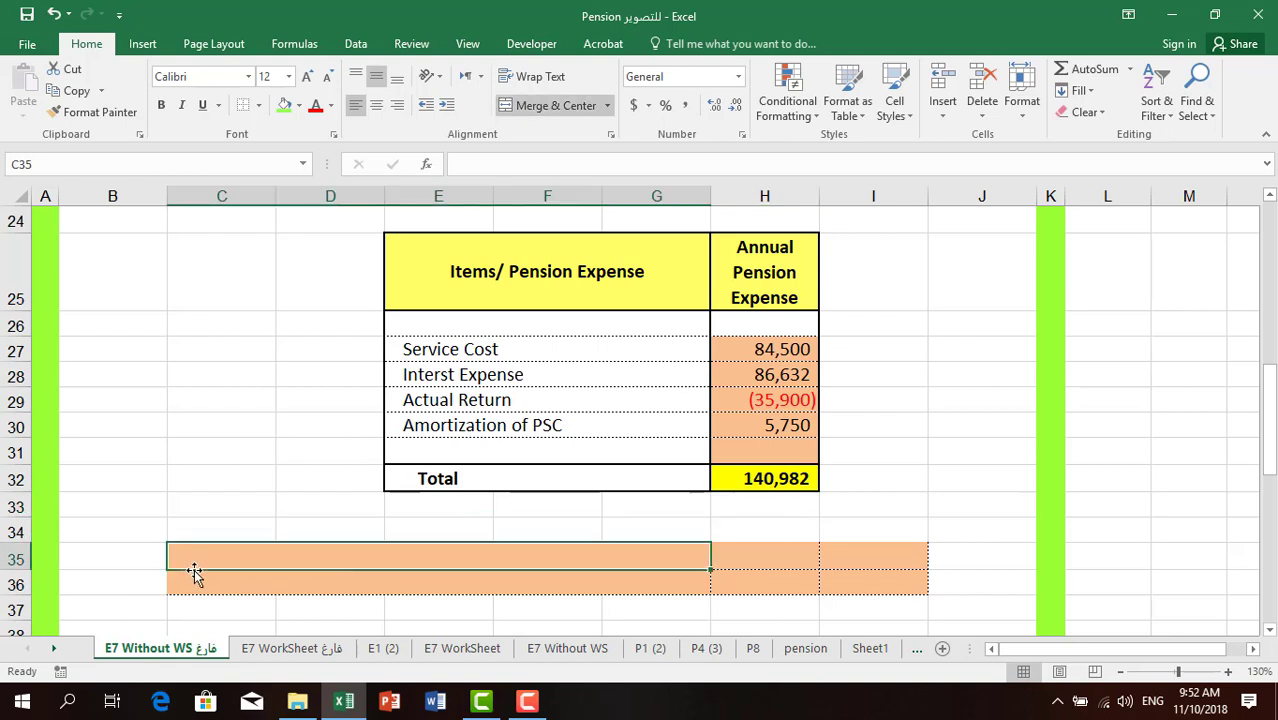
{"action": "type", "text": "Pe"}
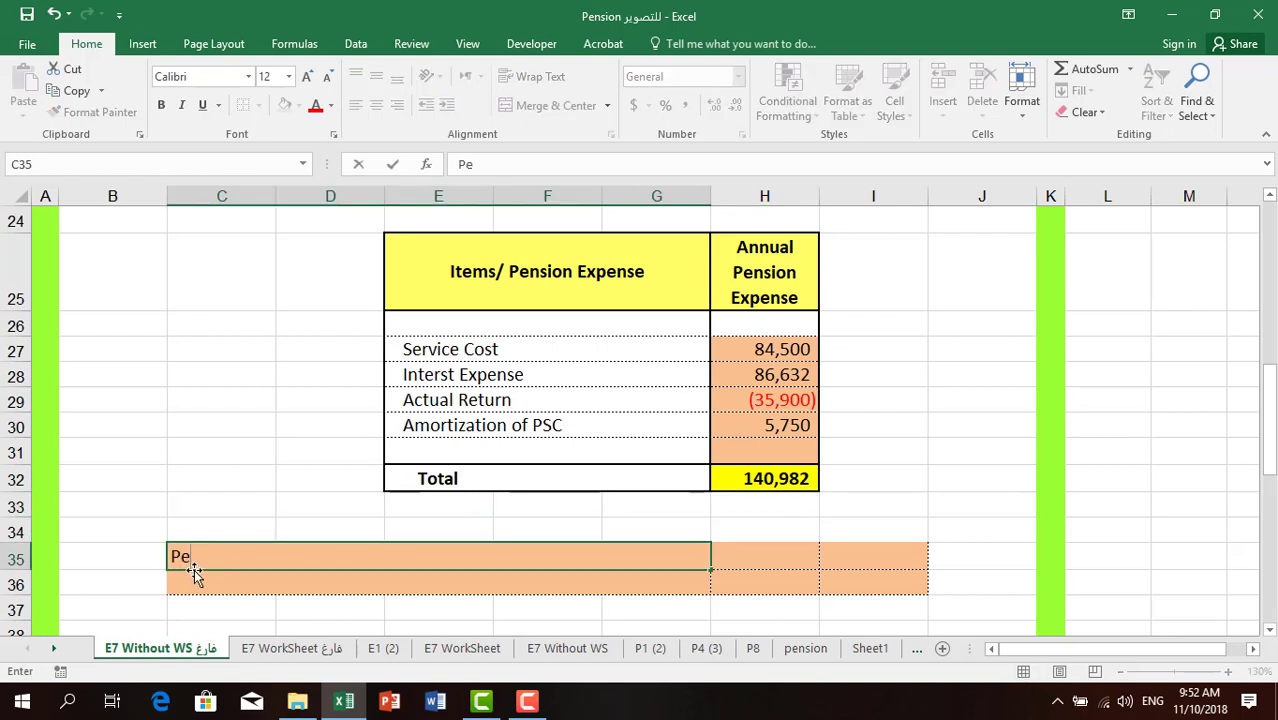
{"action": "key", "text": "BackSpace"}
{"action": "key", "text": "BackSpace"}
{"action": "type", "text": "OCI - Preior"}
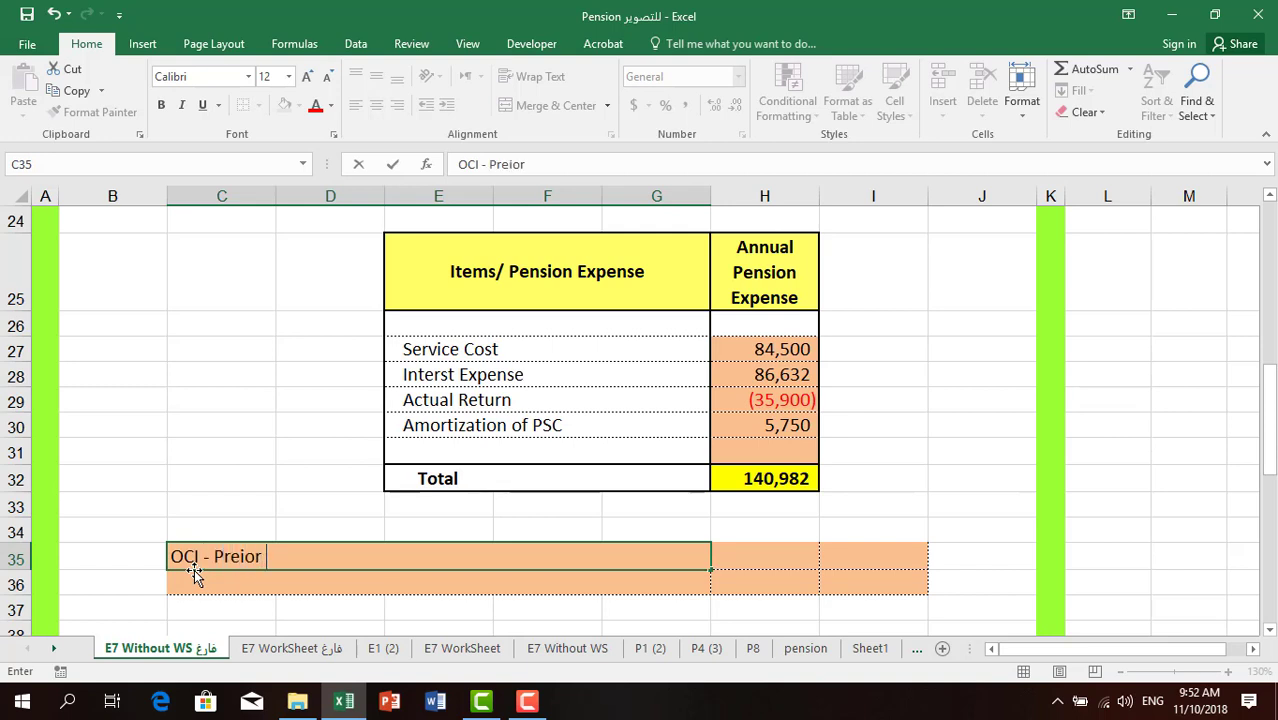
{"action": "key", "text": "BackSpace"}
{"action": "key", "text": "BackSpace"}
{"action": "key", "text": "BackSpace"}
{"action": "key", "text": "BackSpace"}
{"action": "key", "text": "BackSpace"}
{"action": "type", "text": "ior Serv"}
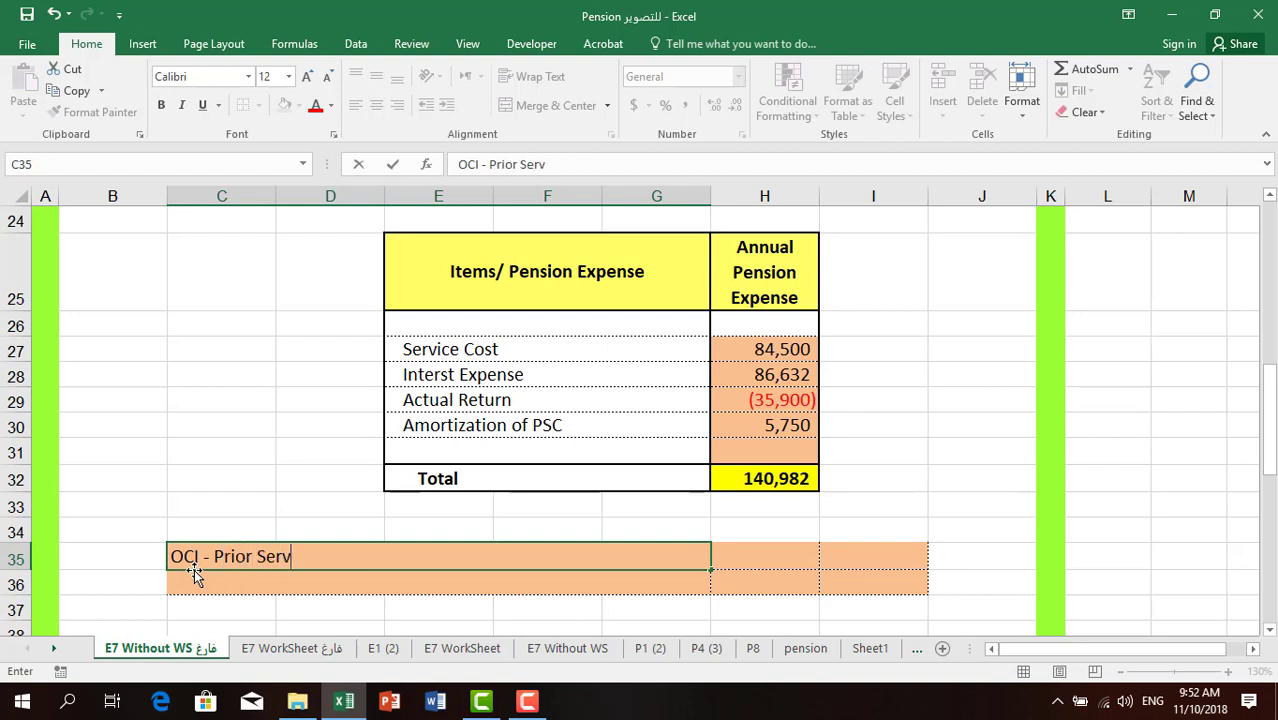
{"action": "type", "text": "ice Cost"}
{"action": "key", "text": "Return"}
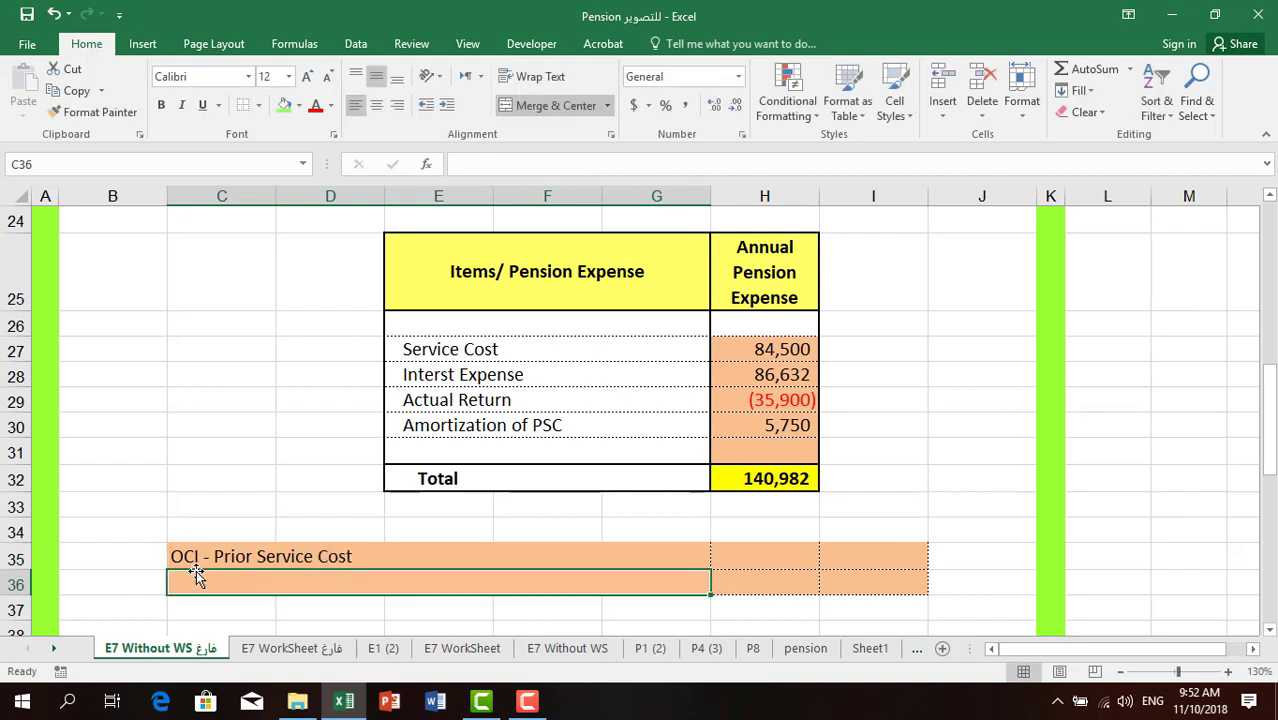
Step: Enter "Pension Asset/Liability" in C36 as the credit account below OCI - Prior Service Cost
{"action": "type", "text": "Pe"}
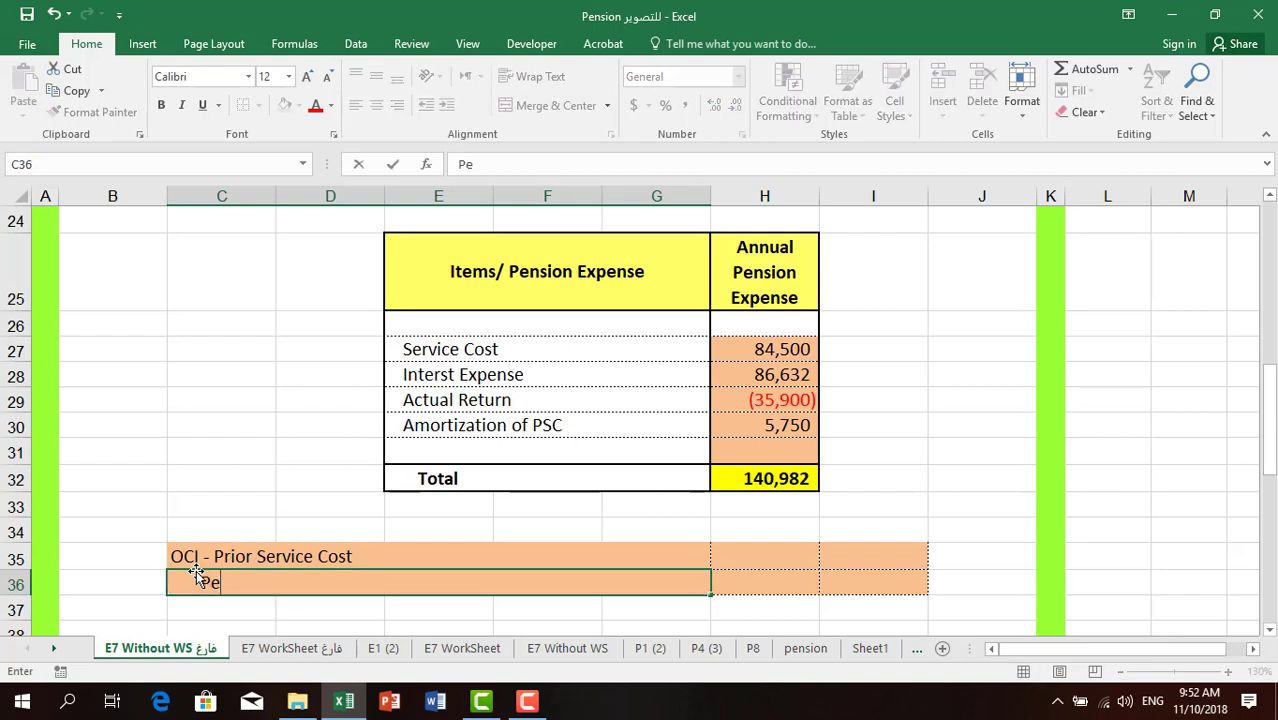
{"action": "type", "text": "nsytion A"}
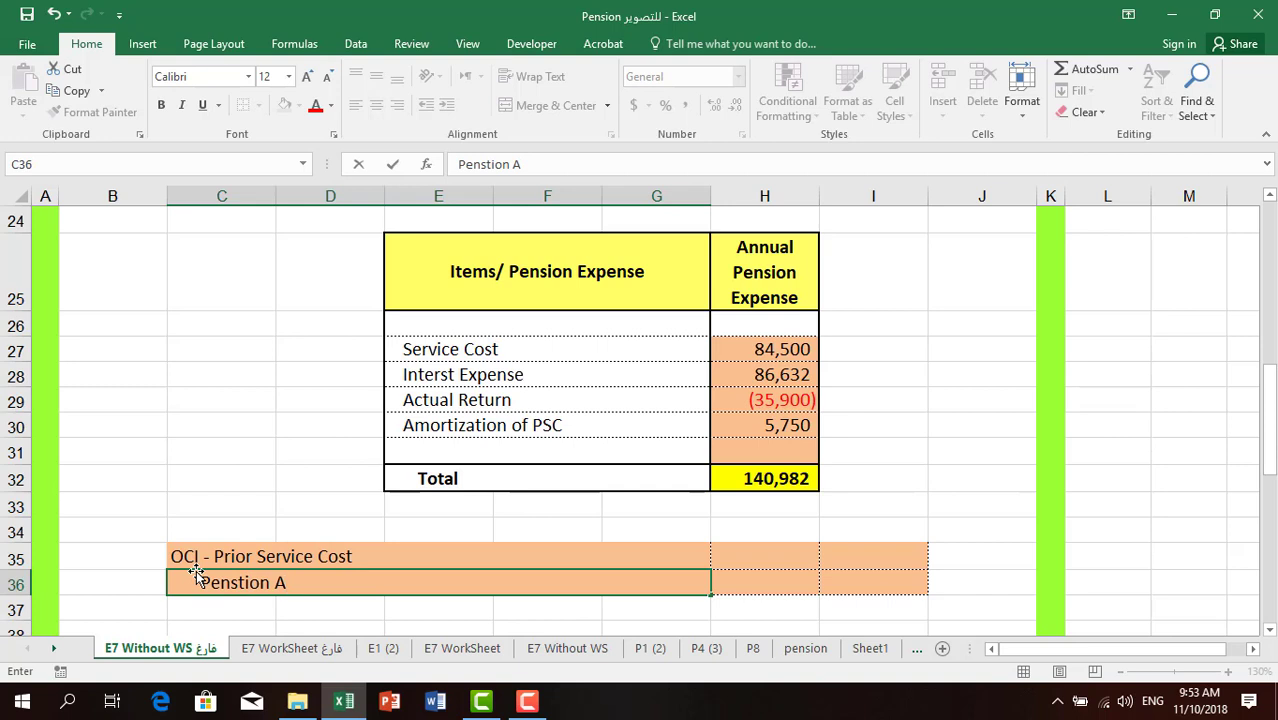
{"action": "key", "text": "BackSpace"}
{"action": "key", "text": "BackSpace"}
{"action": "key", "text": "BackSpace"}
{"action": "key", "text": "BackSpace"}
{"action": "key", "text": "BackSpace"}
{"action": "key", "text": "BackSpace"}
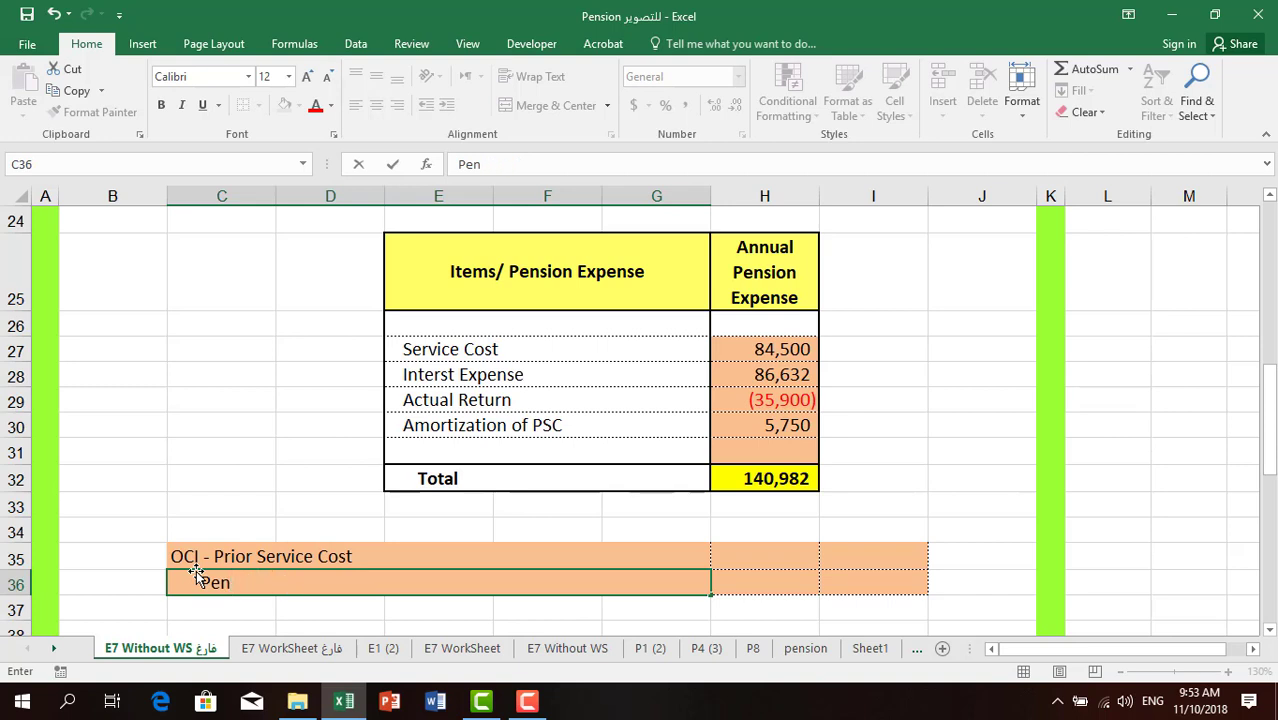
{"action": "type", "text": "sion Ass"}
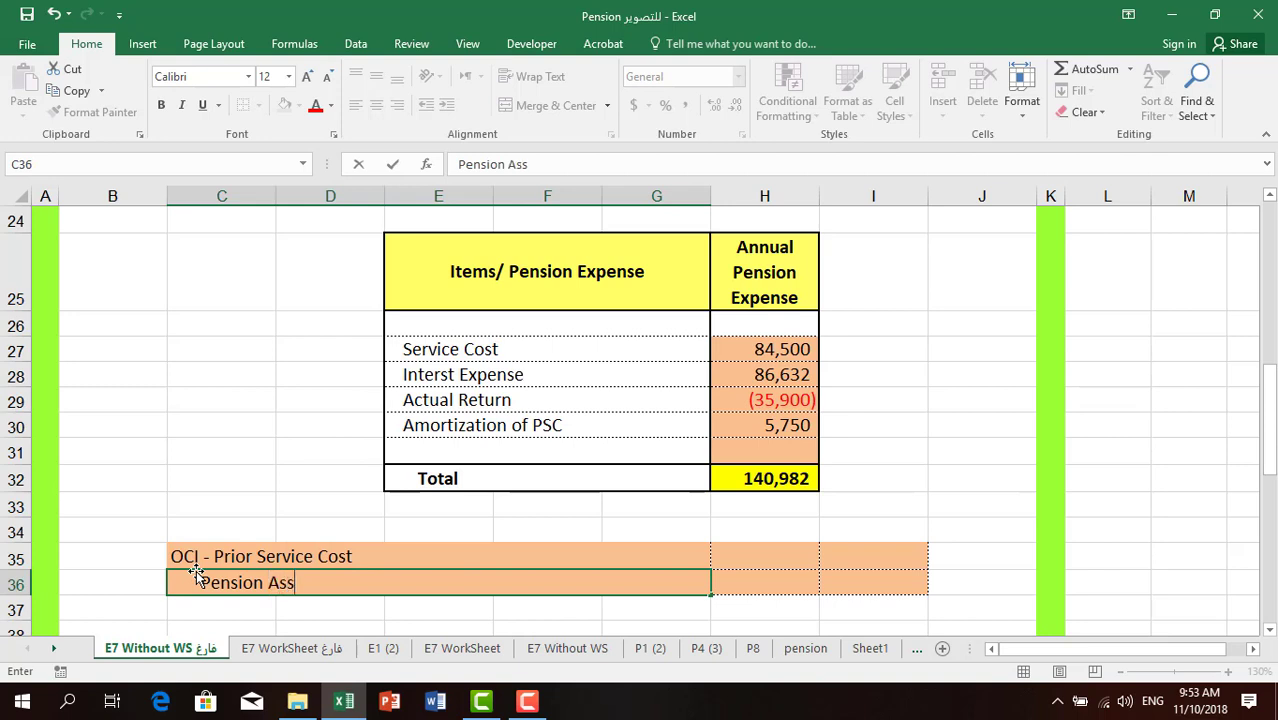
{"action": "type", "text": "et/Liability"}
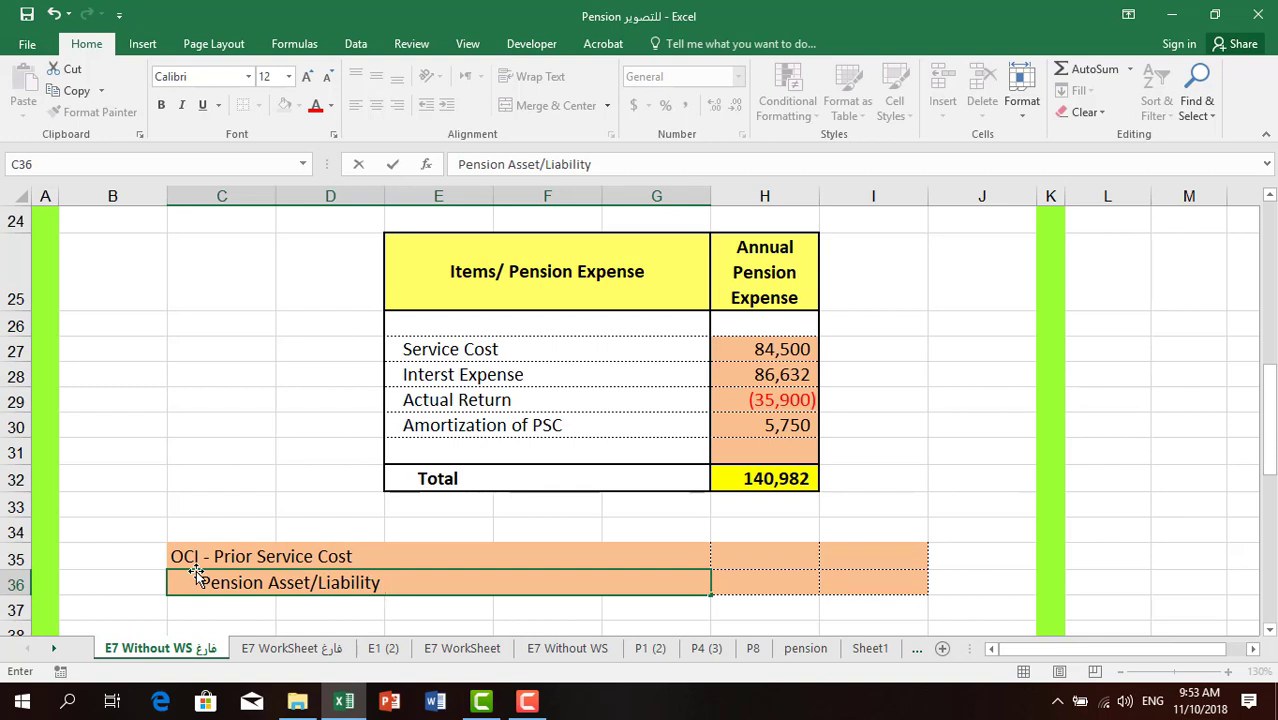
Step: Fill the OCI - Prior Service Cost debit in H35 with =H8, the present value of the granted benefits
{"action": "left_click", "coordinate": [784, 555]}
{"action": "type", "text": "="}
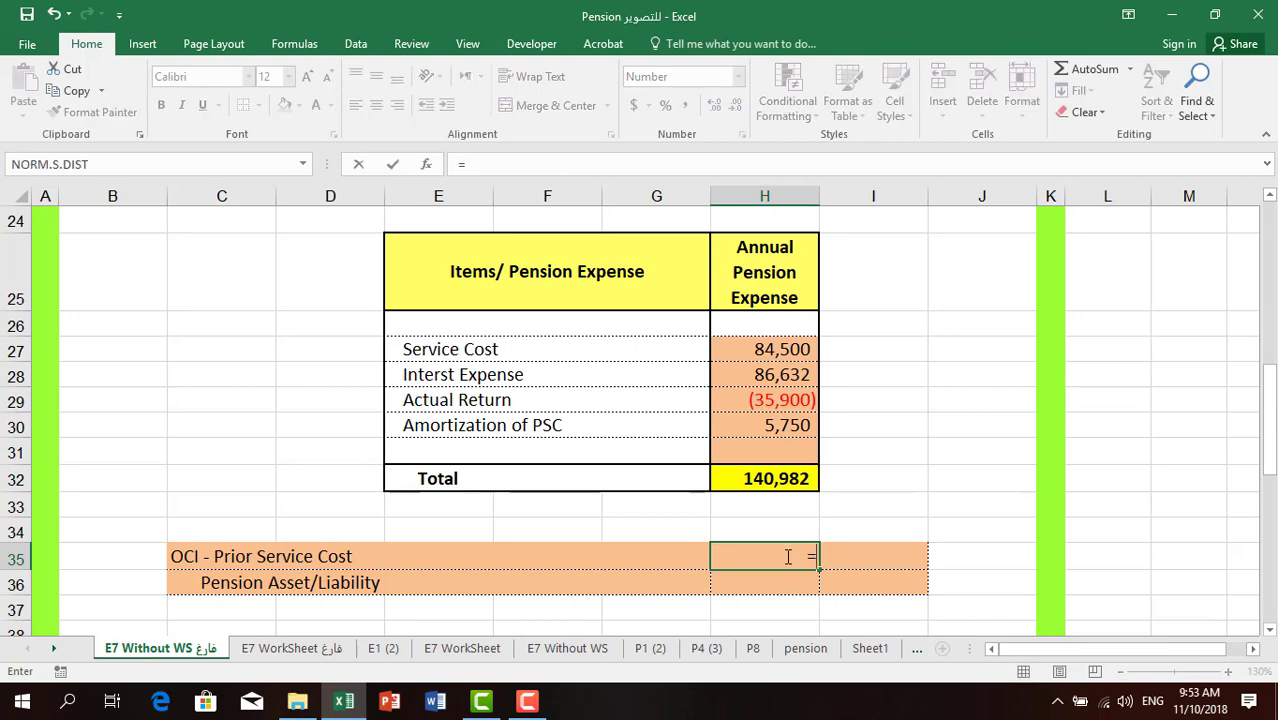
{"action": "scroll", "coordinate": [788, 556], "scroll_direction": "up", "scroll_amount": 7}
{"action": "left_click", "coordinate": [783, 356]}
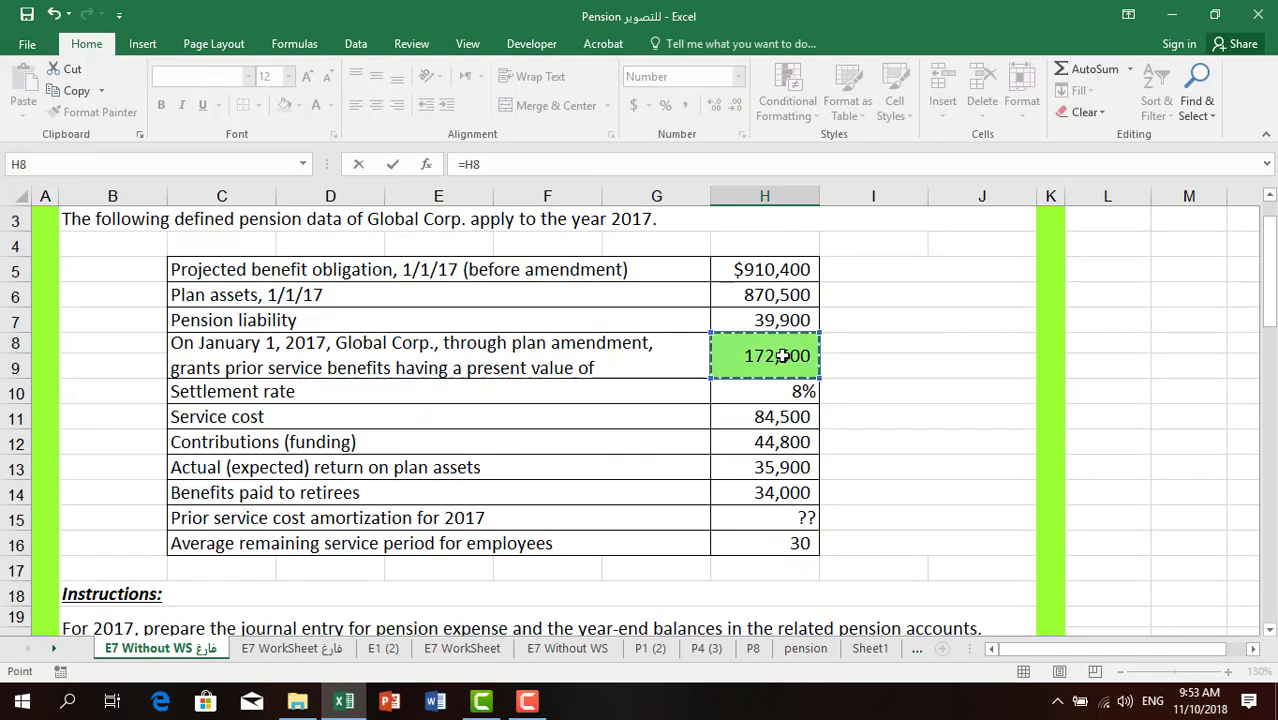
{"action": "key", "text": "Return"}
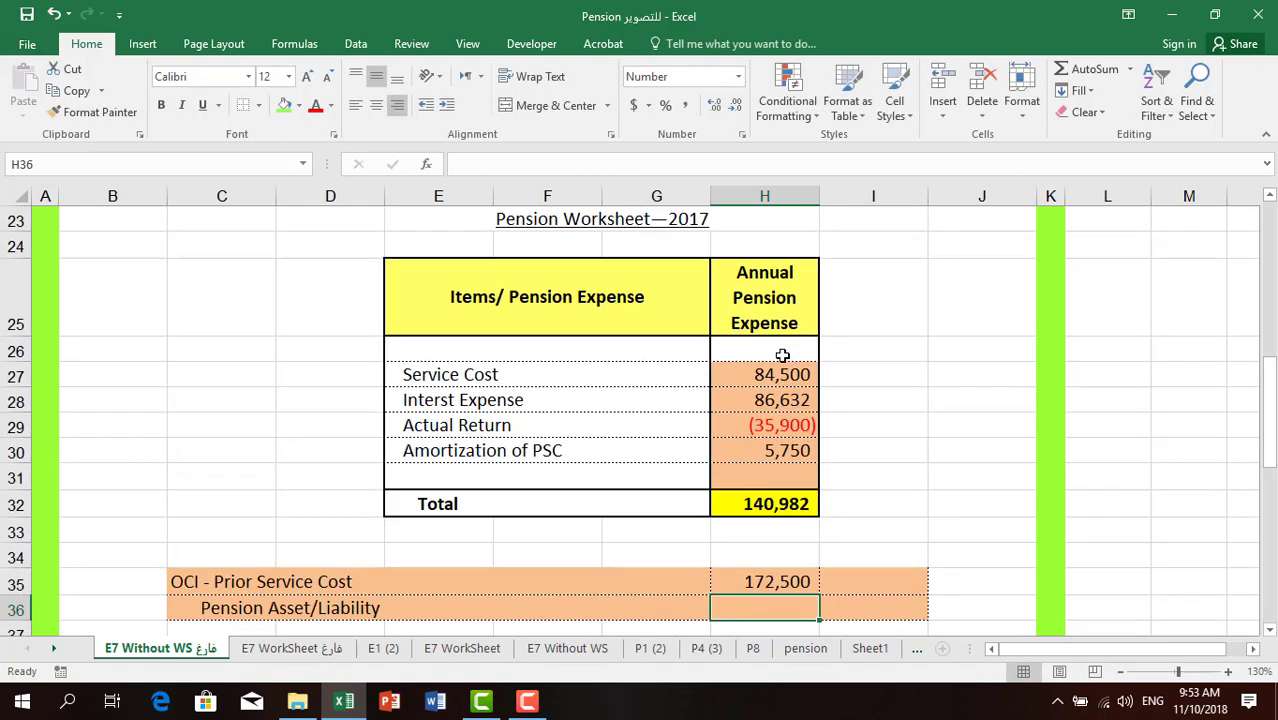
Step: Fill the Pension Asset/Liability credit in I36 with =H35 to match the debit above it
{"action": "left_click", "coordinate": [862, 610]}
{"action": "type", "text": "="}
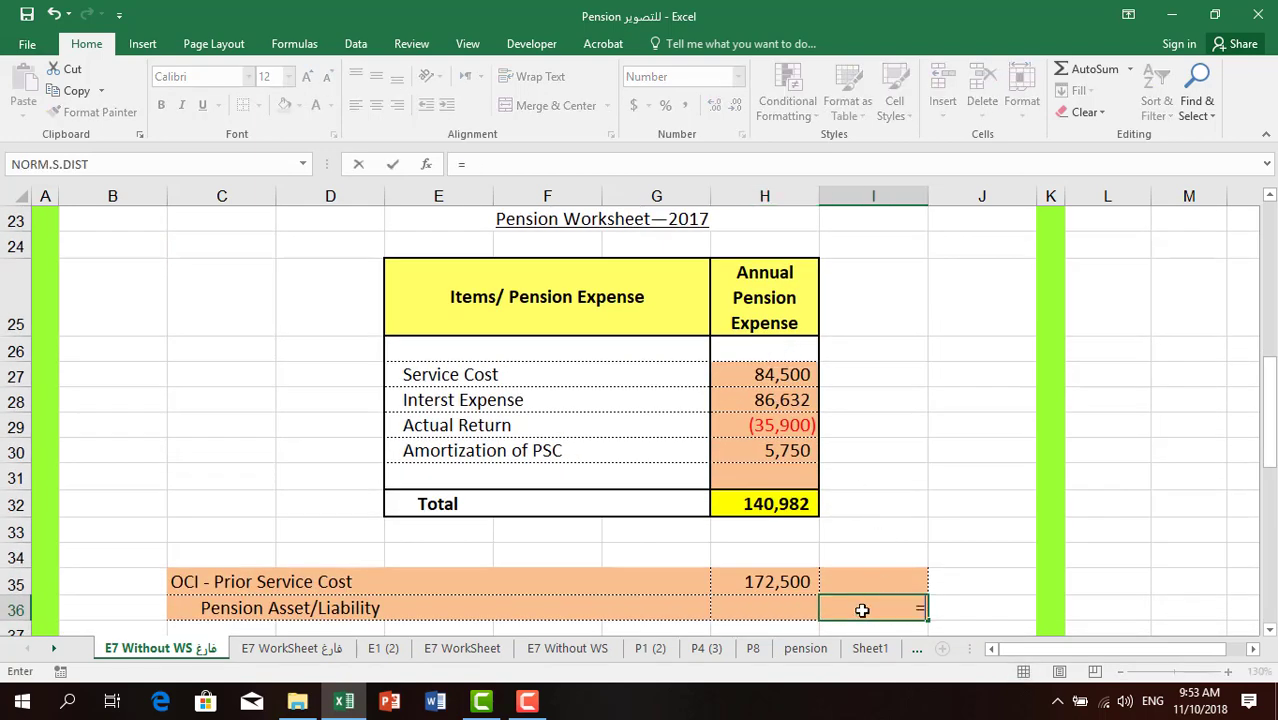
{"action": "left_click", "coordinate": [760, 582]}
{"action": "key", "text": "Return"}
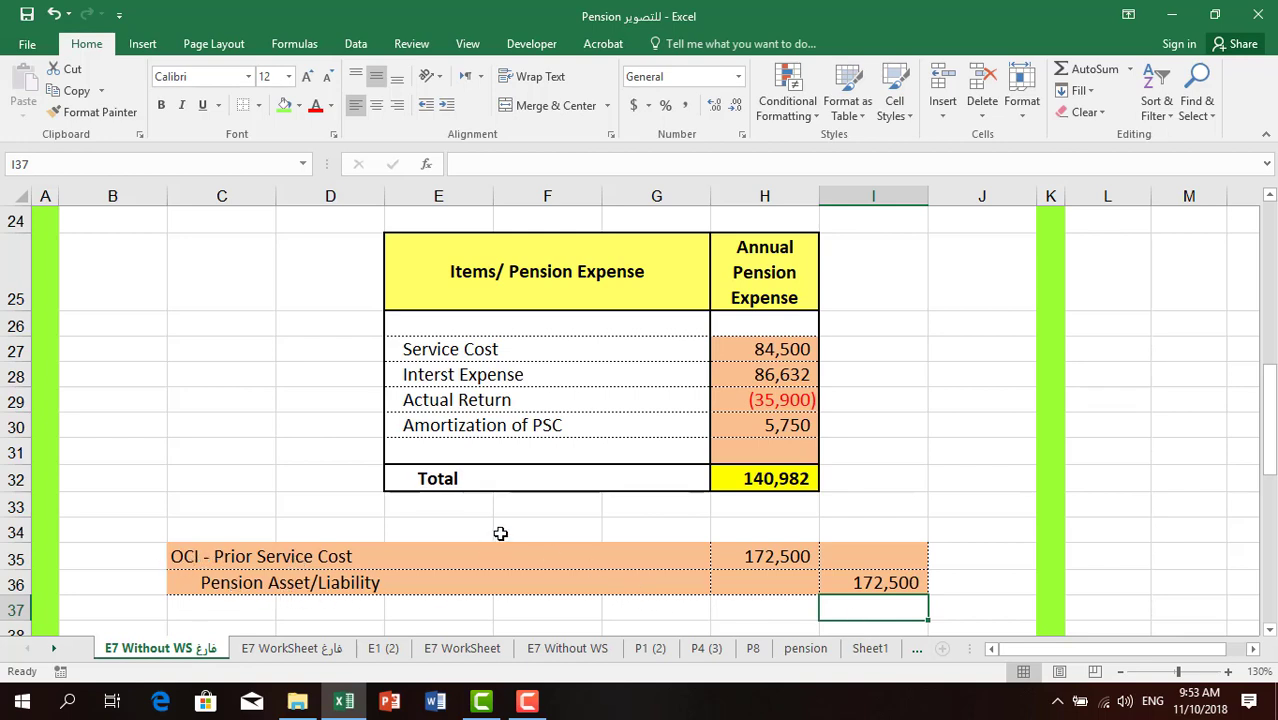
Step: Enter "Pension Expense" in C39 as the debit account of the second journal entry
{"action": "scroll", "coordinate": [501, 532], "scroll_direction": "down", "scroll_amount": 2}
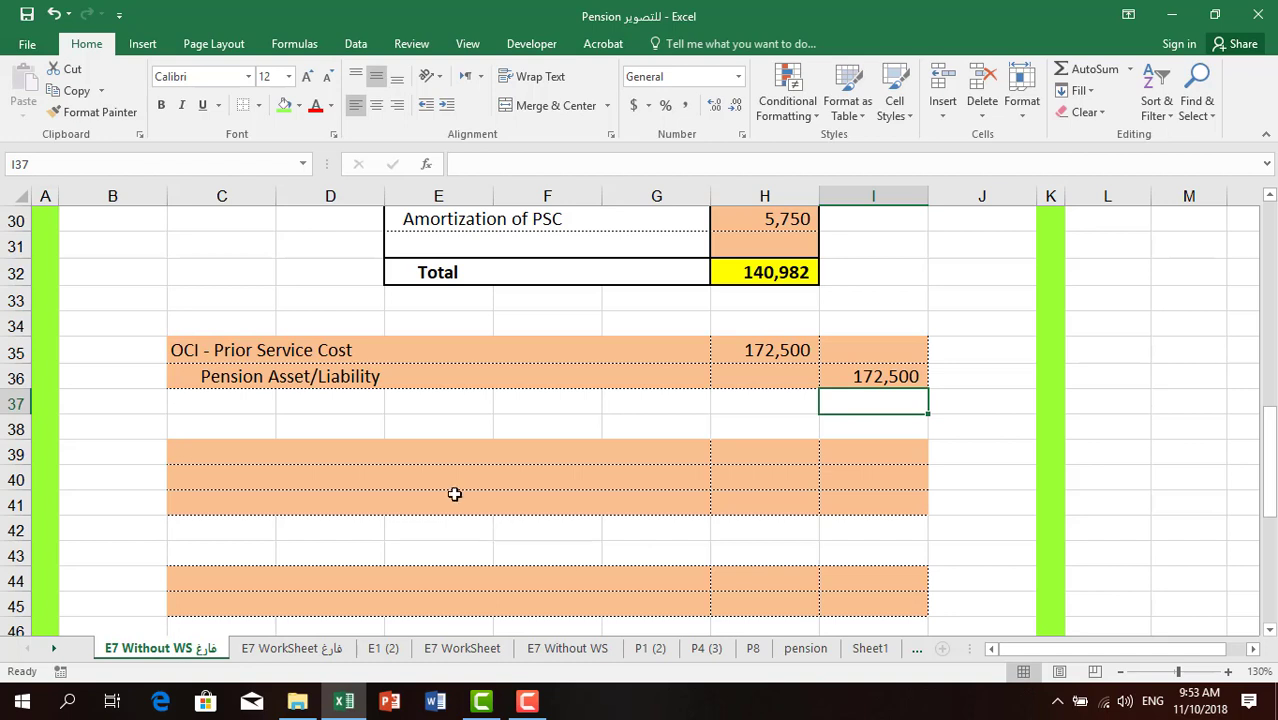
{"action": "left_click", "coordinate": [260, 456]}
{"action": "type", "text": "Pension"}
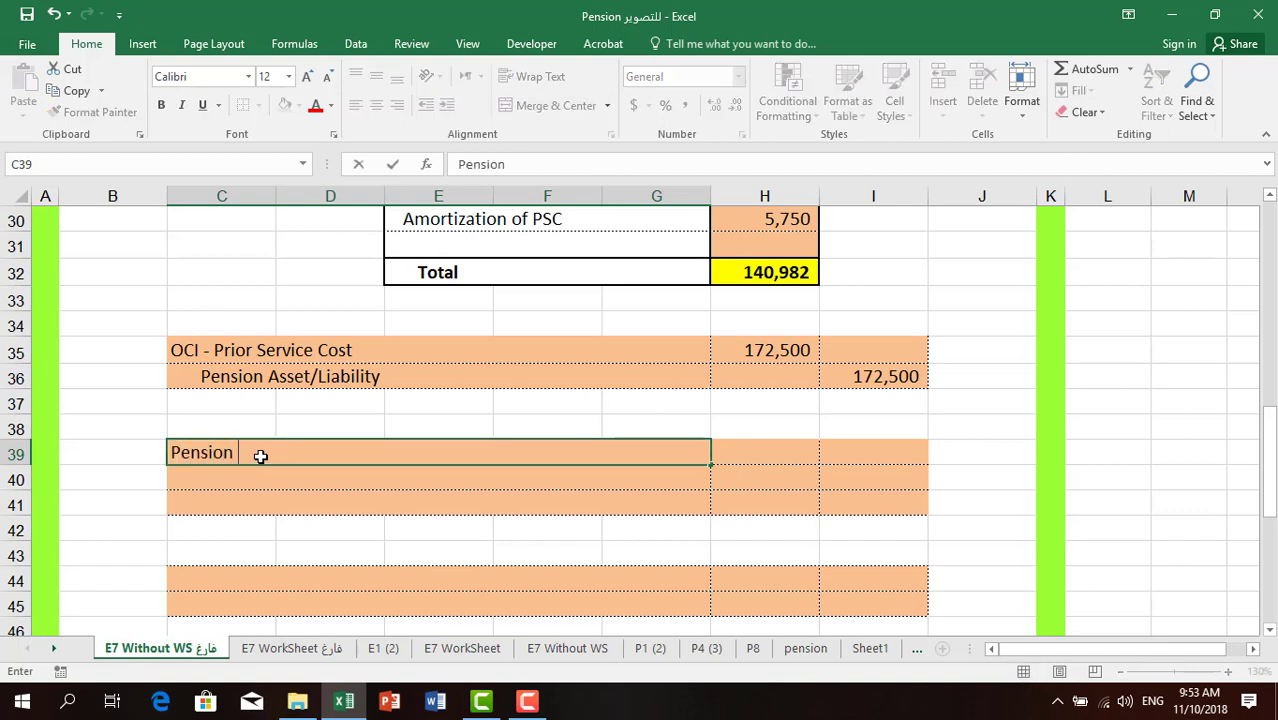
{"action": "type", "text": " EXpens"}
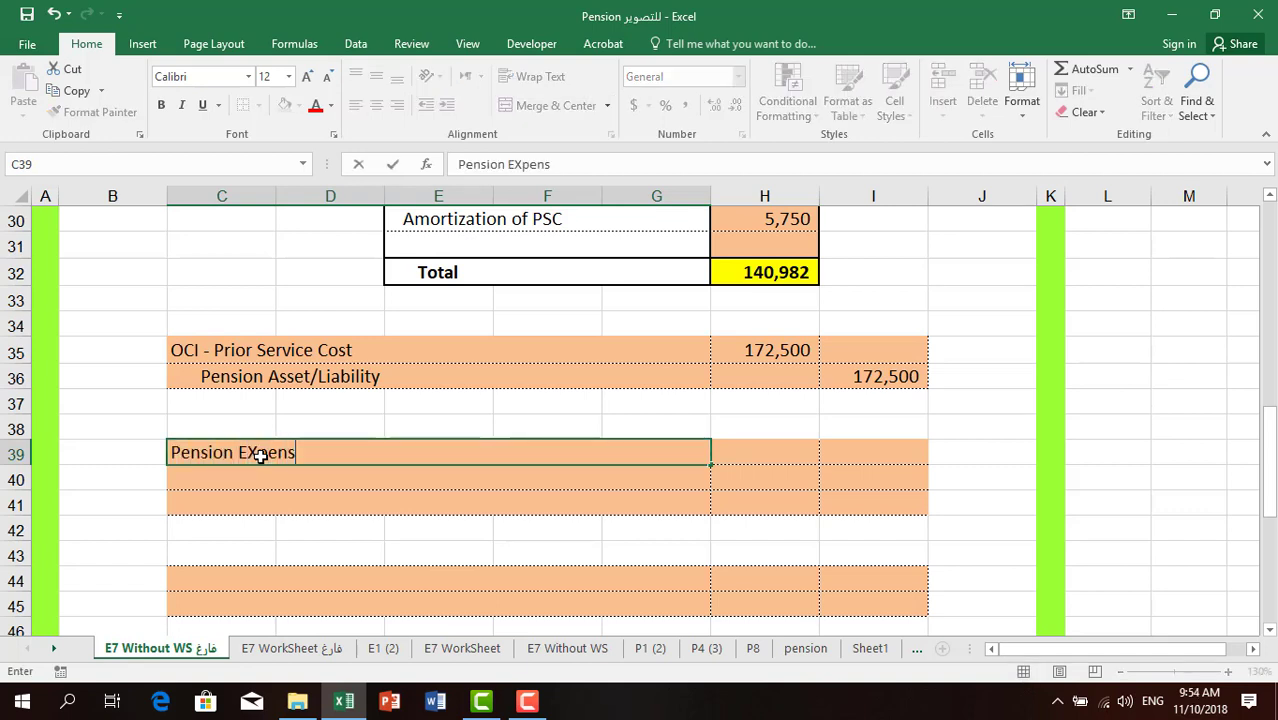
{"action": "type", "text": "e"}
{"action": "key", "text": "Return"}
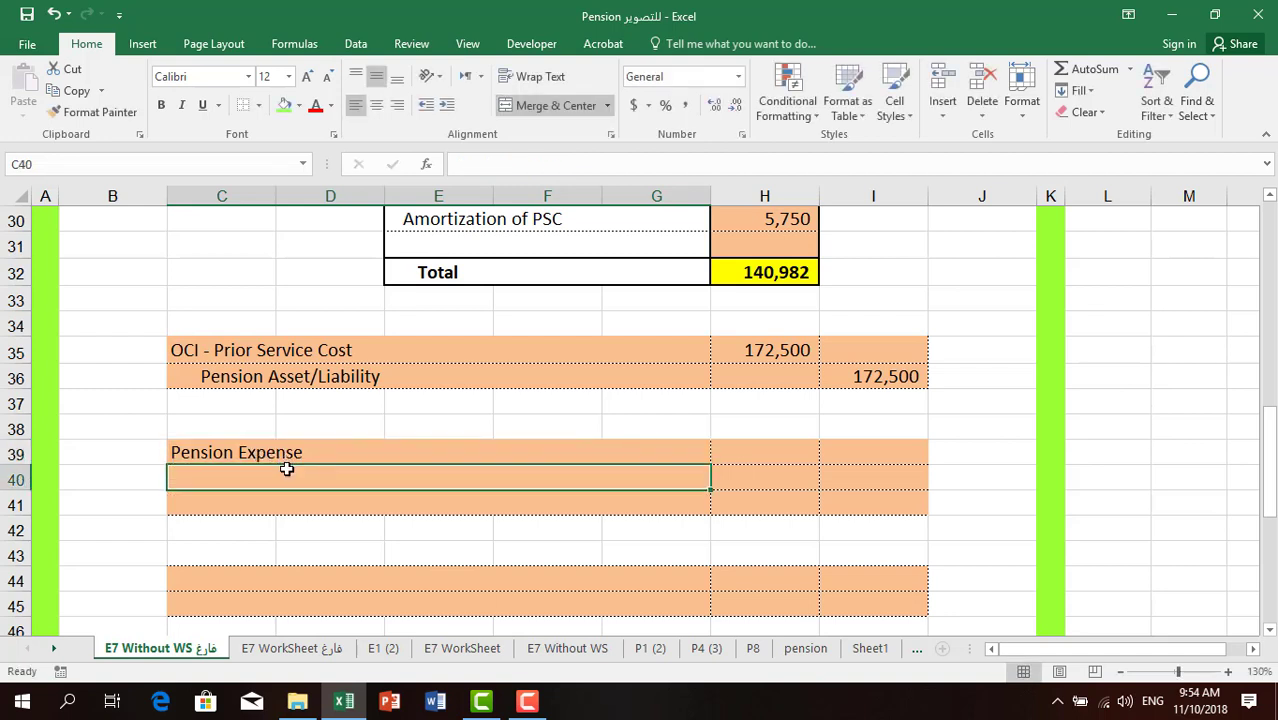
Step: Add the second entry's credit accounts: link C40 to the Pension Asset/Liability label with =C36 and enter "Cash" in C41
{"action": "type", "text": "="}
{"action": "left_click", "coordinate": [286, 378]}
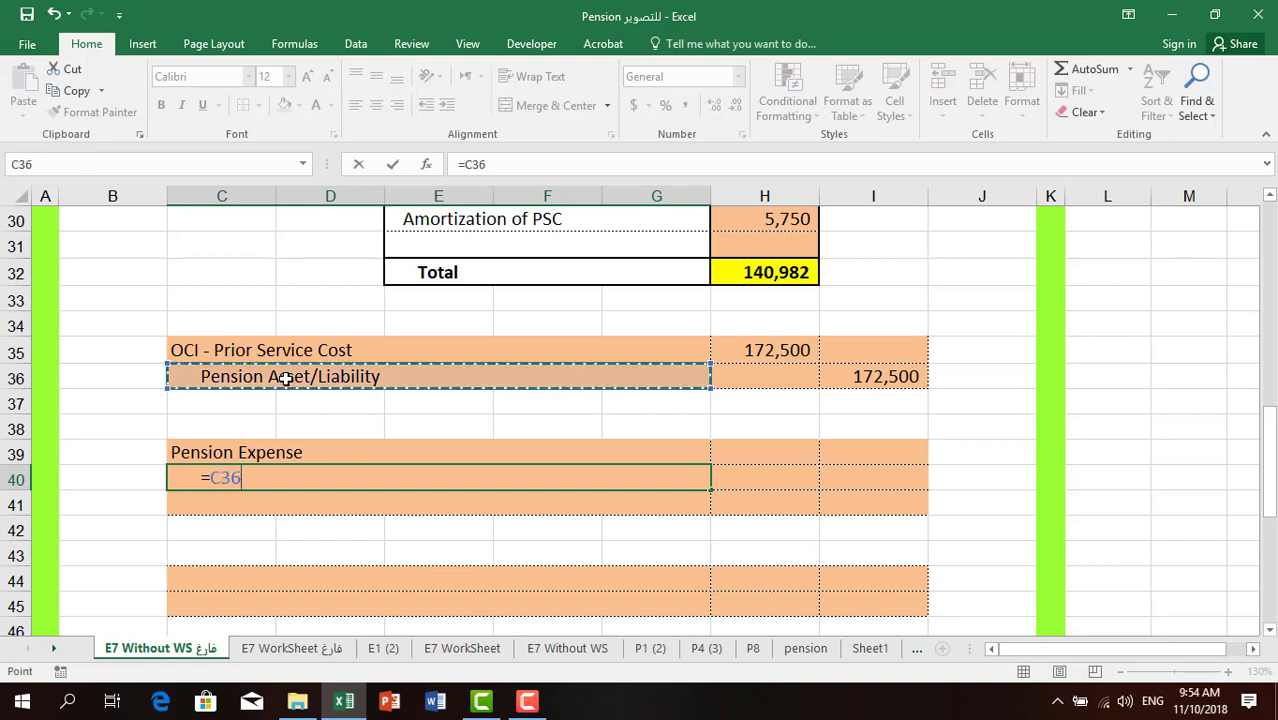
{"action": "key", "text": "Return"}
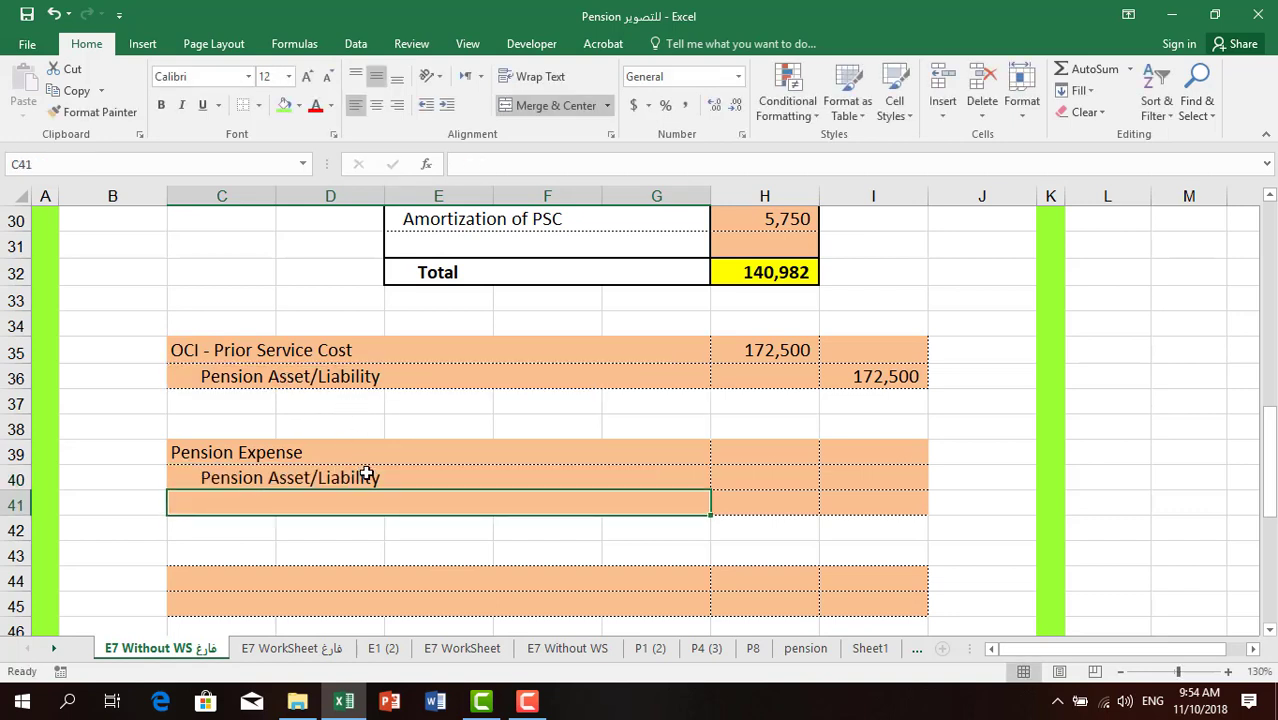
{"action": "type", "text": "Cash"}
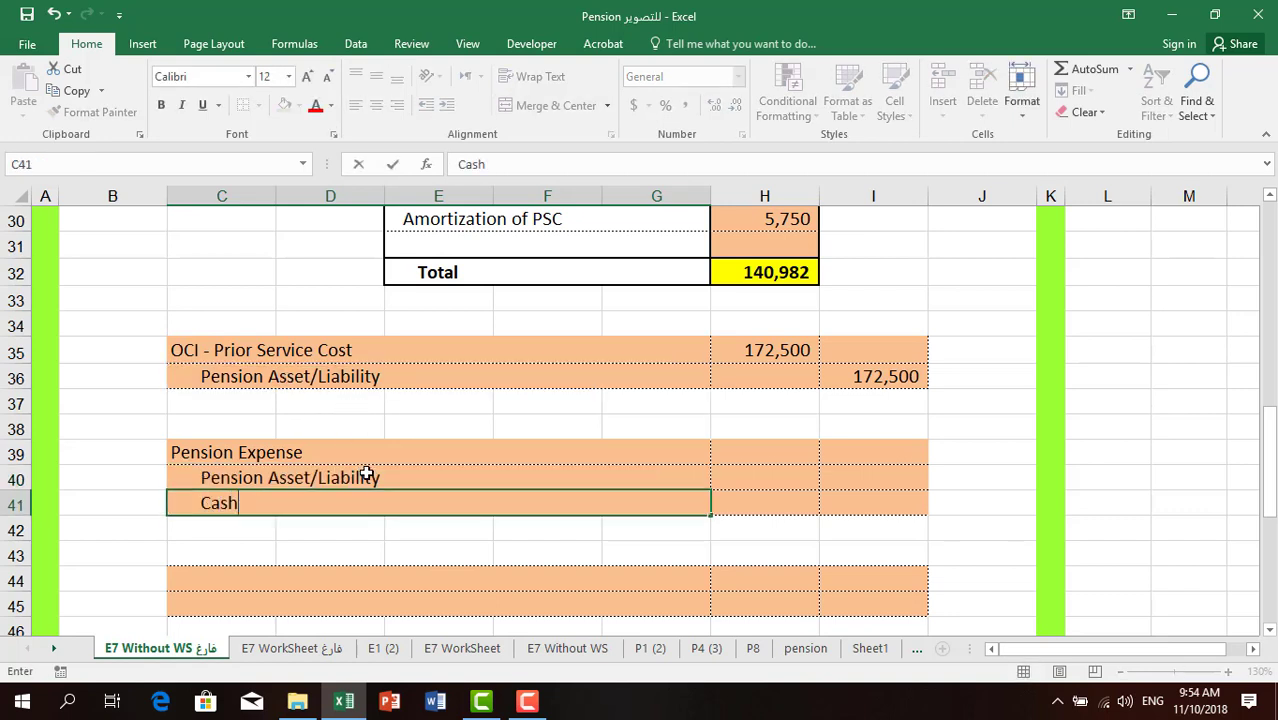
{"action": "key", "text": "Return"}
Step: Fill the Pension Expense debit in H39 with =H32, the total from the expense table
{"action": "left_click", "coordinate": [781, 454]}
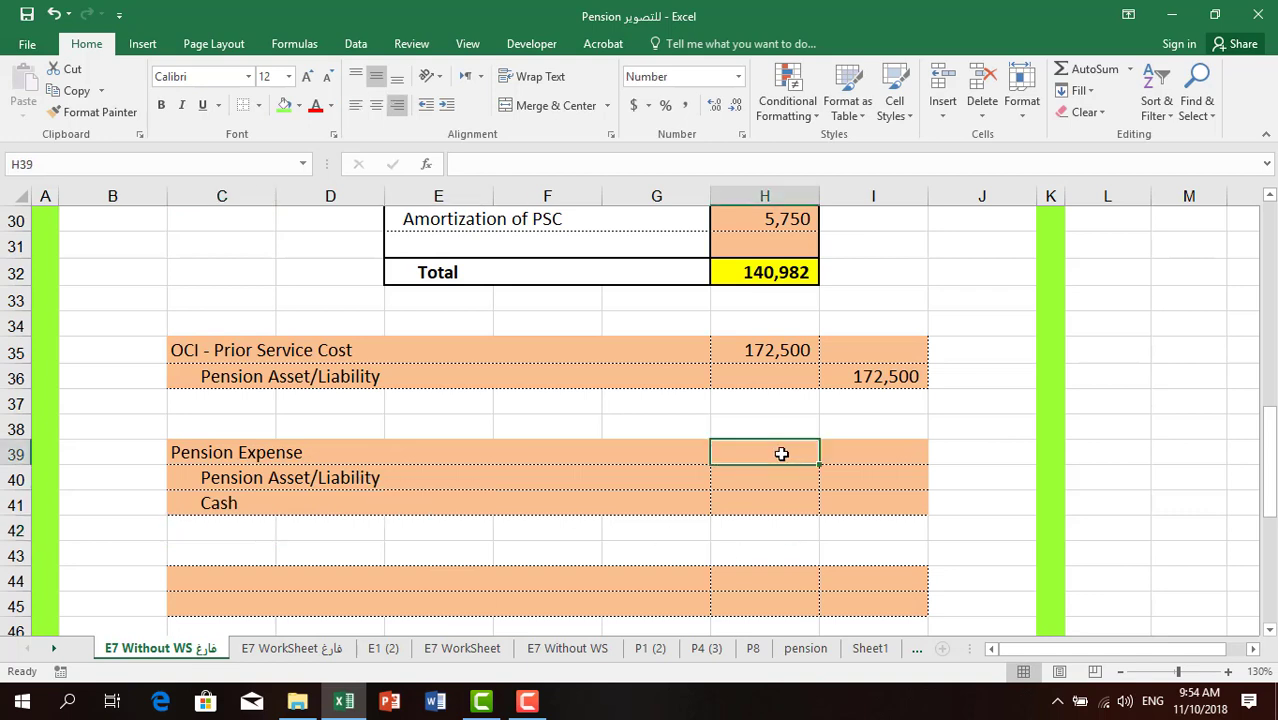
{"action": "type", "text": "="}
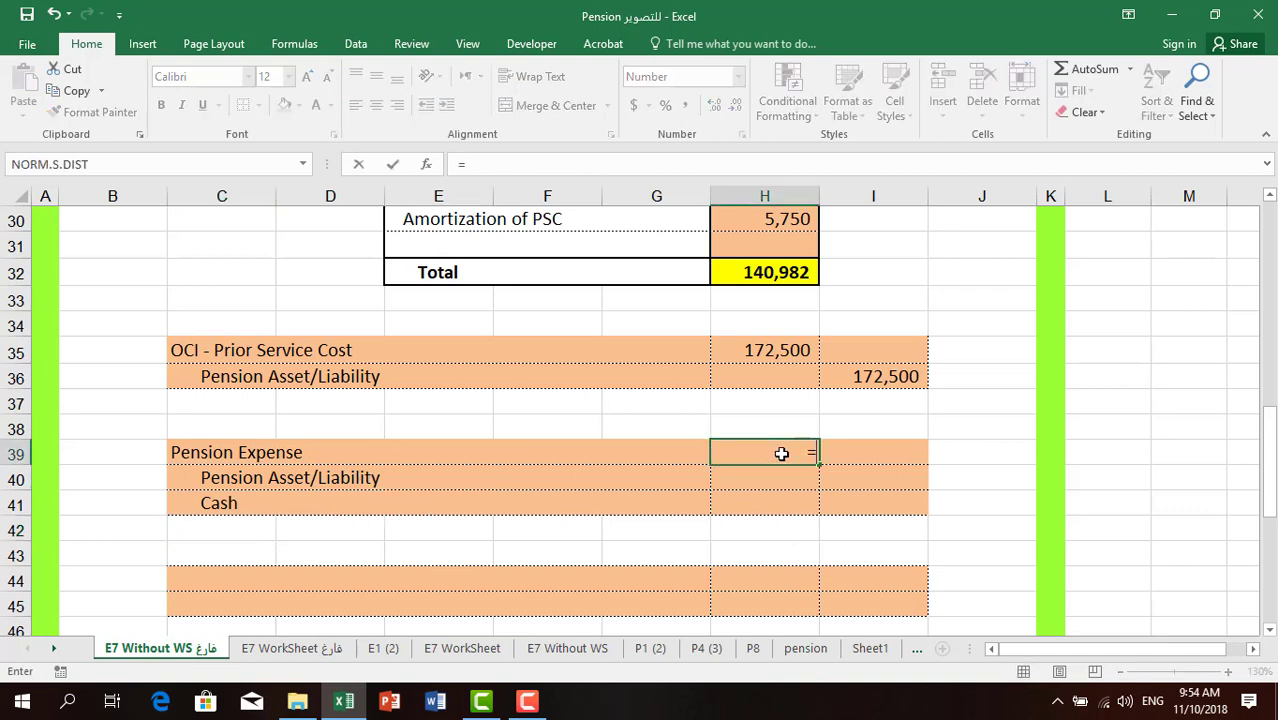
{"action": "left_click", "coordinate": [798, 271]}
{"action": "key", "text": "Return"}
Step: Fill the Cash credit in I41 with =H12, the contributions (funding) amount from the pension data
{"action": "left_click", "coordinate": [869, 501]}
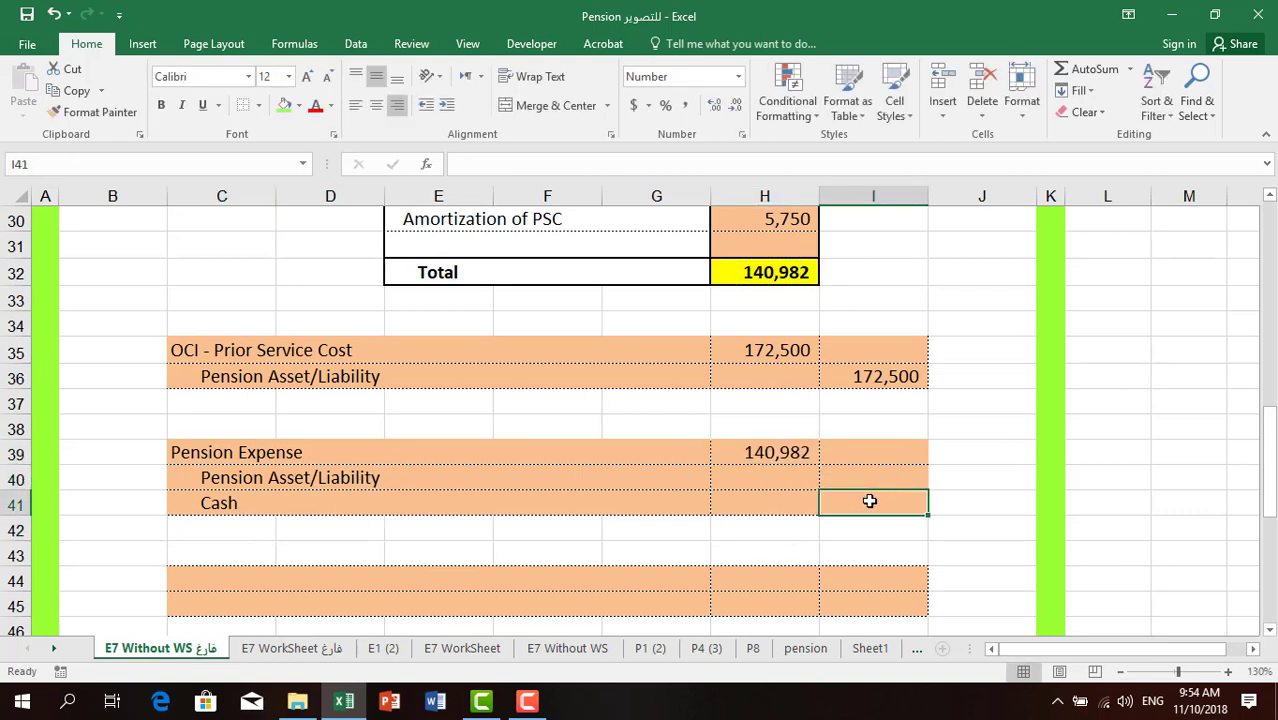
{"action": "type", "text": "="}
{"action": "scroll", "coordinate": [676, 481], "scroll_direction": "up", "scroll_amount": 7}
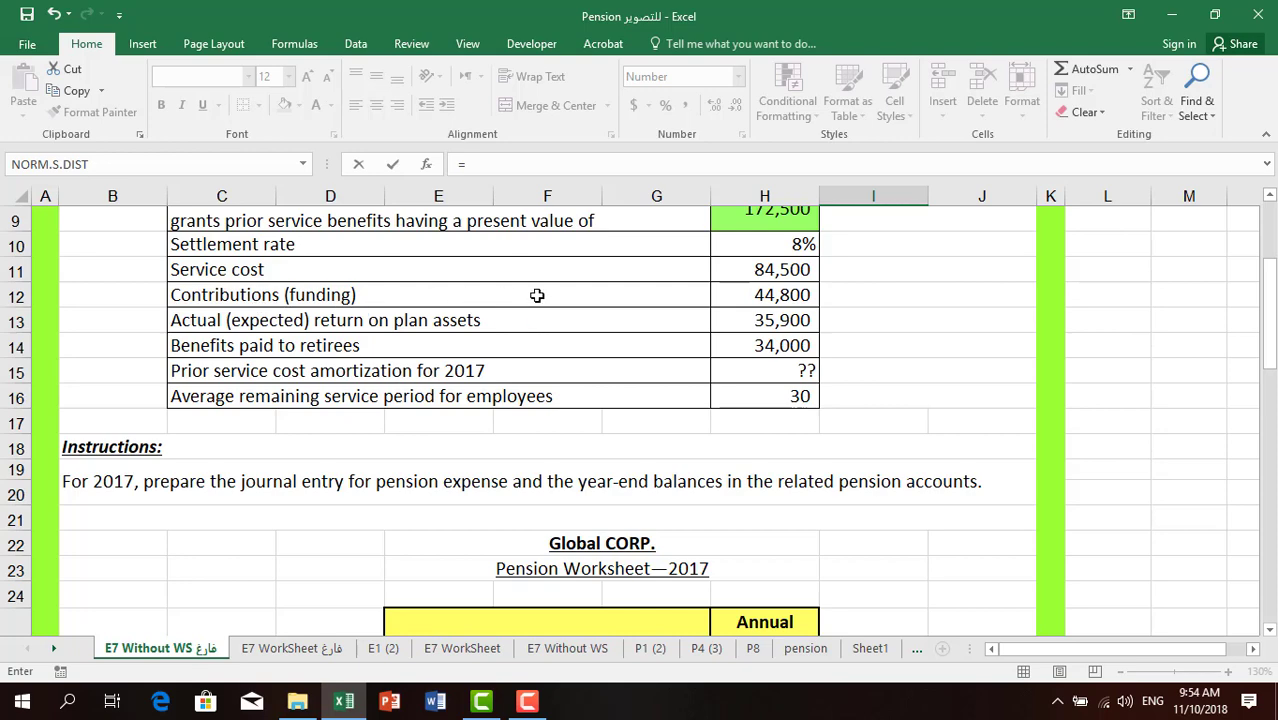
{"action": "left_click", "coordinate": [748, 302]}
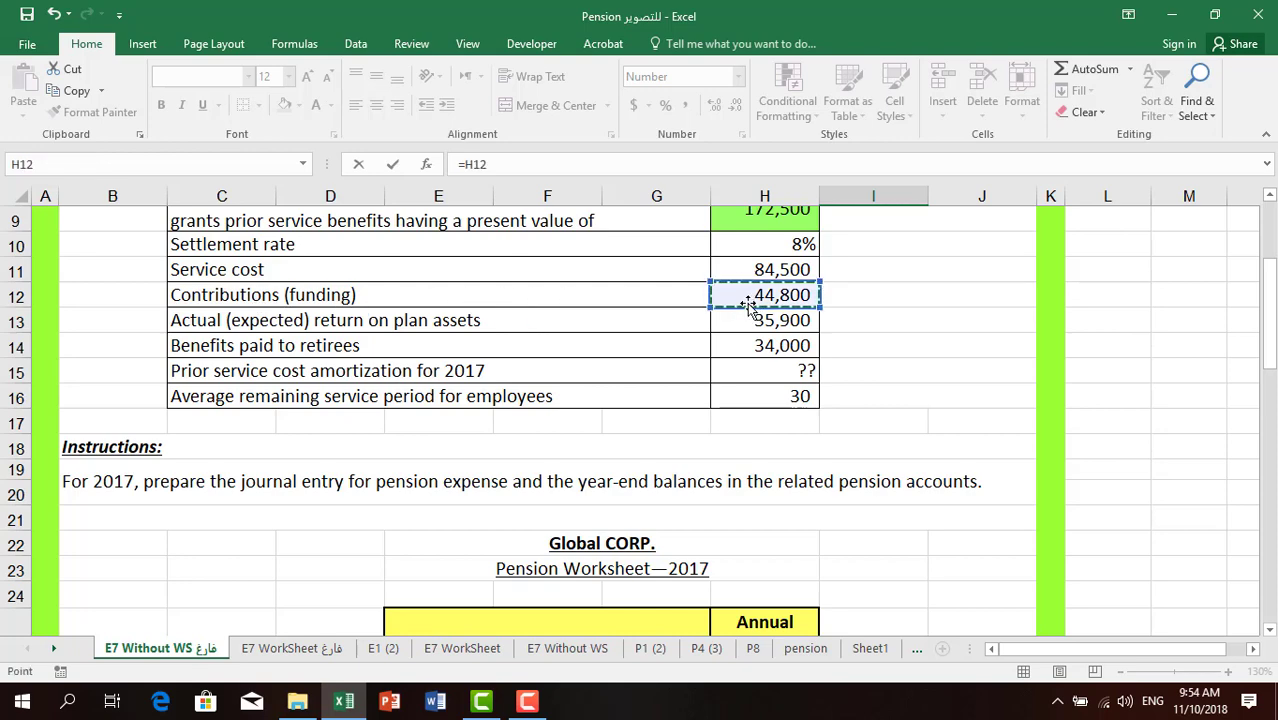
{"action": "key", "text": "Return"}
Step: Calculate the Pension Asset/Liability credit in I40 with =H39-I41, subtracting the cash credit from the pension expense
{"action": "left_click", "coordinate": [880, 561]}
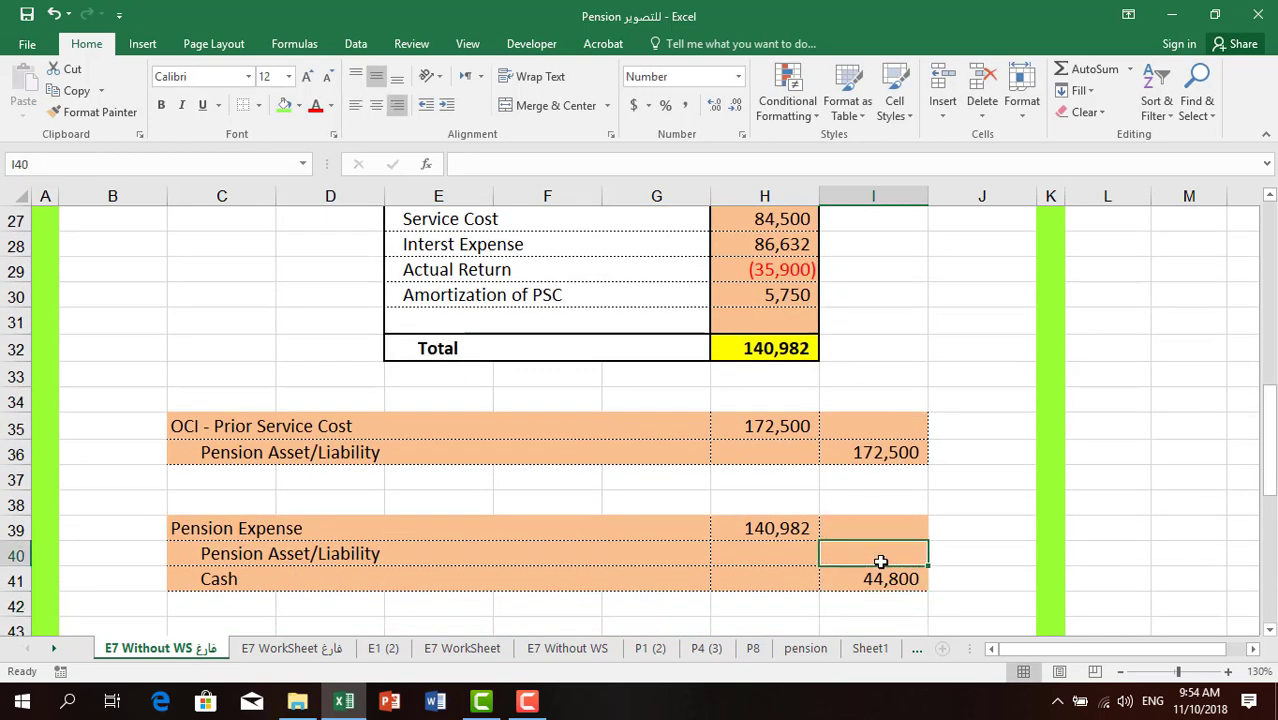
{"action": "type", "text": "="}
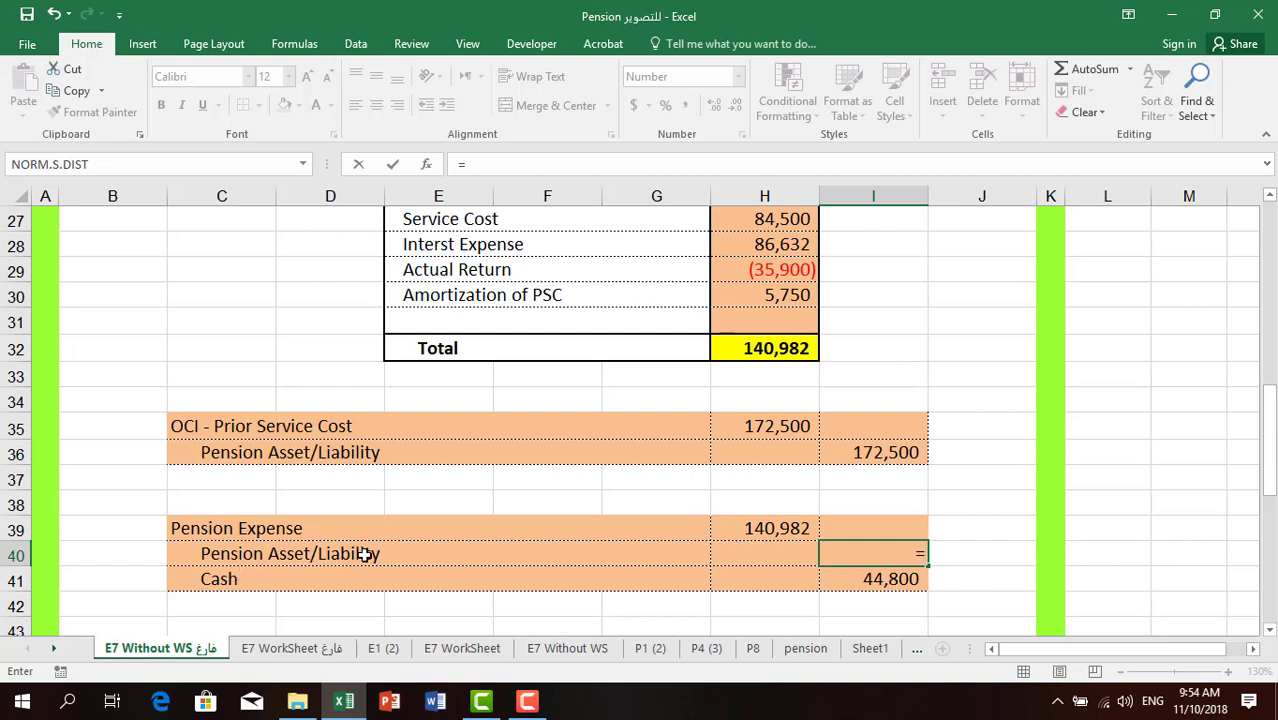
{"action": "left_click", "coordinate": [782, 531]}
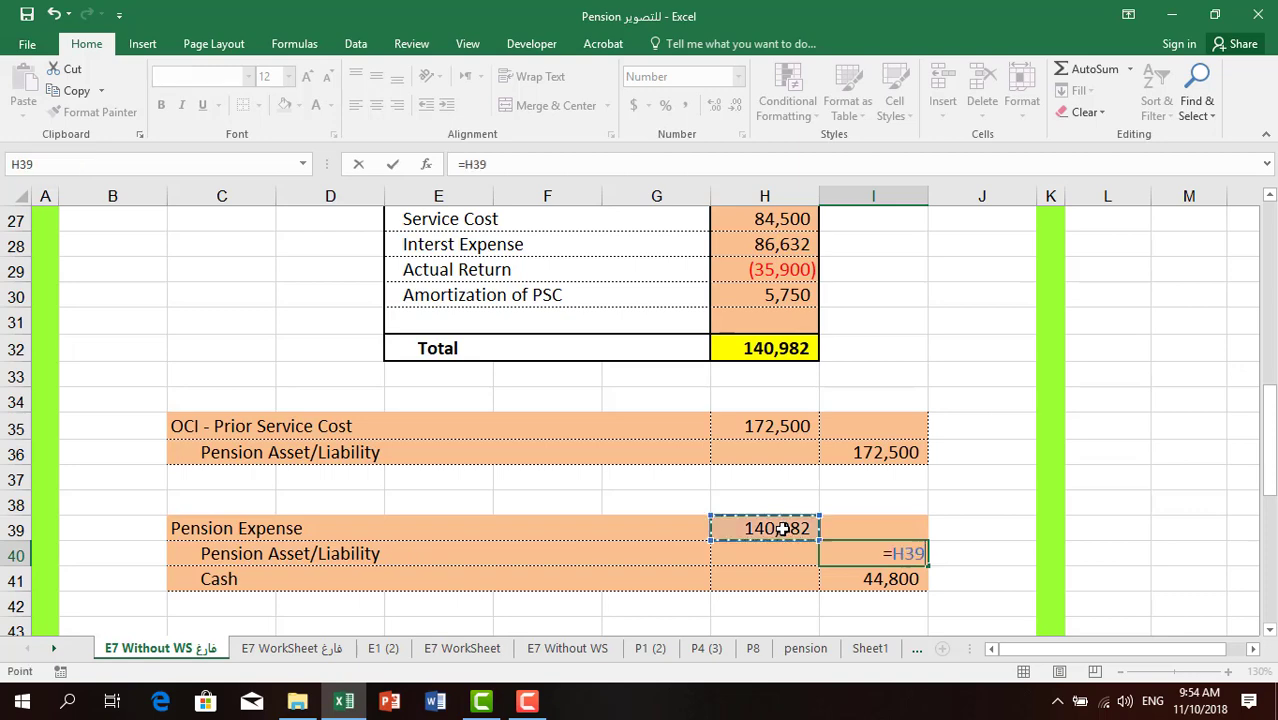
{"action": "type", "text": "-"}
{"action": "left_click", "coordinate": [873, 579]}
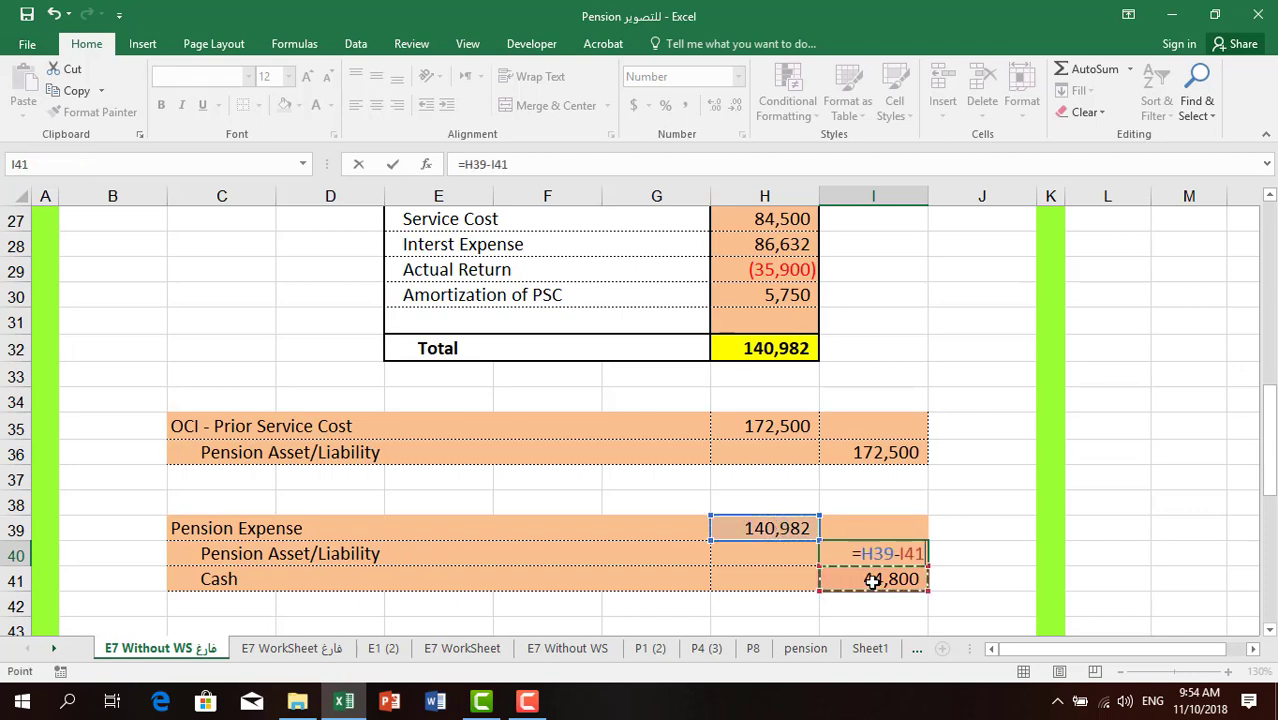
{"action": "key", "text": "Return"}
Step: Add the third entry's account labels by reference: =C36 in C44 and, as the credit account, =C35 in C45
{"action": "scroll", "coordinate": [656, 575], "scroll_direction": "down", "scroll_amount": 1}
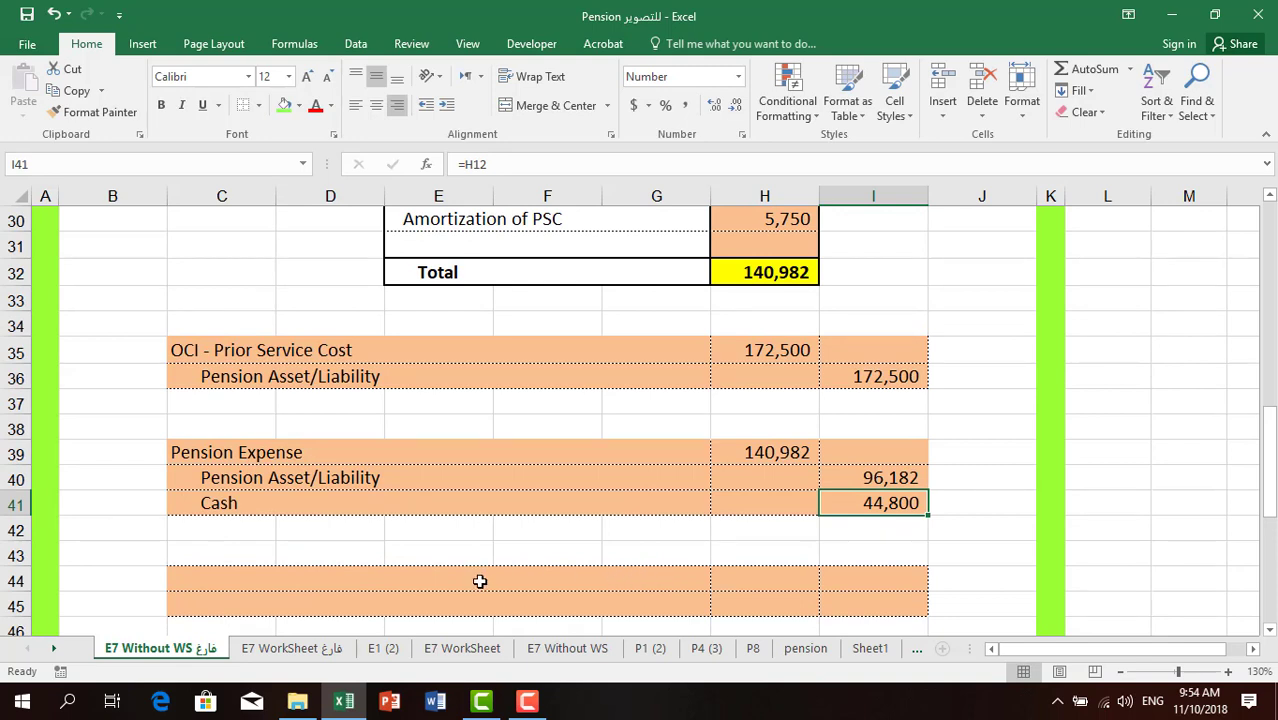
{"action": "left_click", "coordinate": [236, 579]}
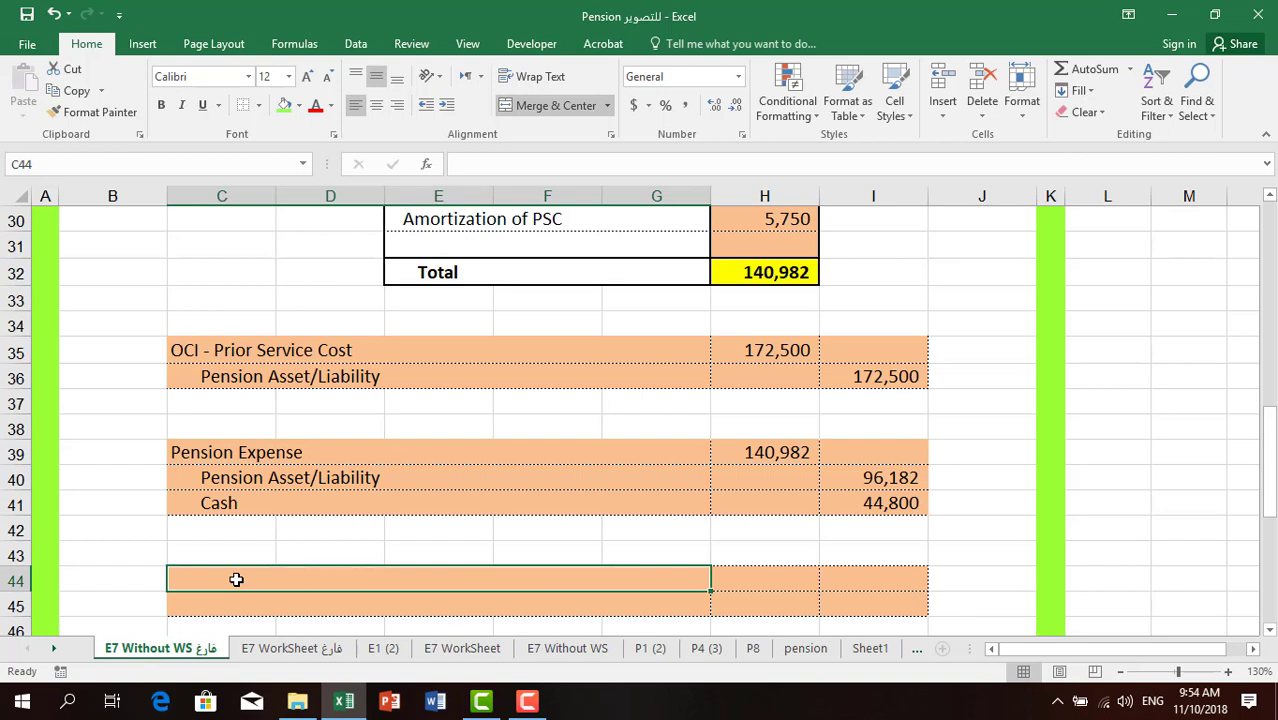
{"action": "type", "text": "="}
{"action": "left_click", "coordinate": [199, 373]}
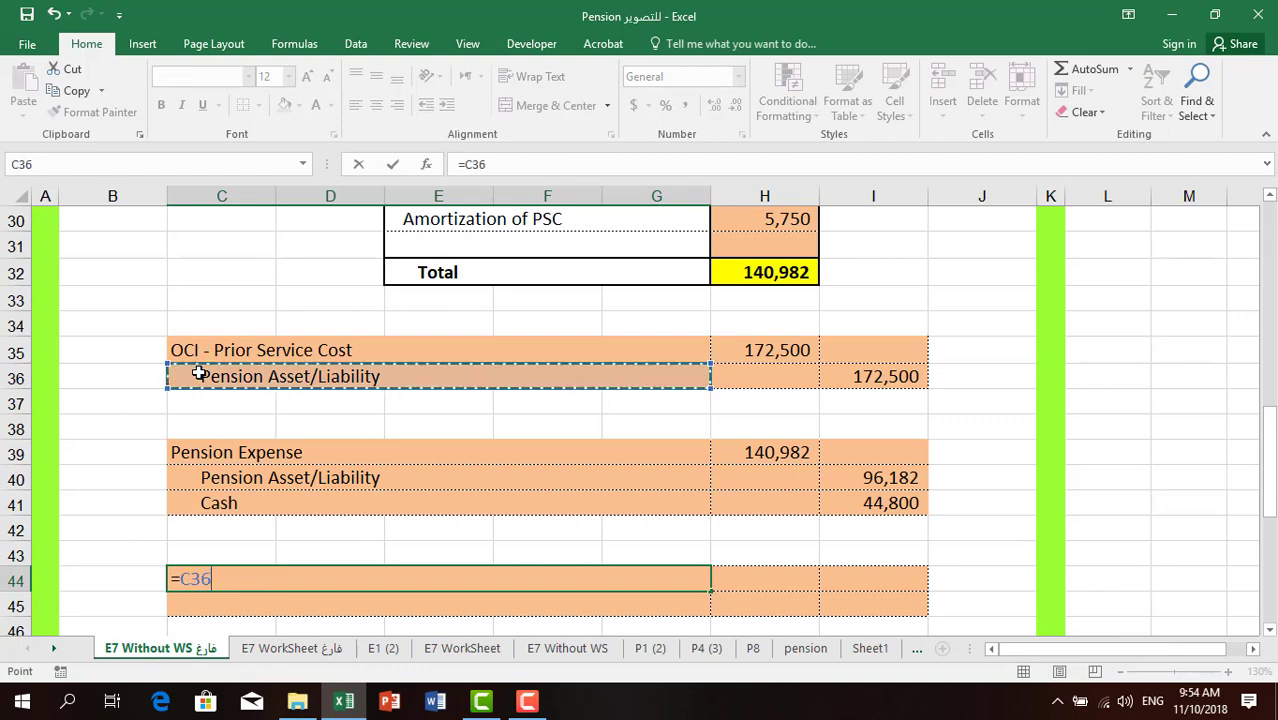
{"action": "key", "text": "Return"}
{"action": "type", "text": "="}
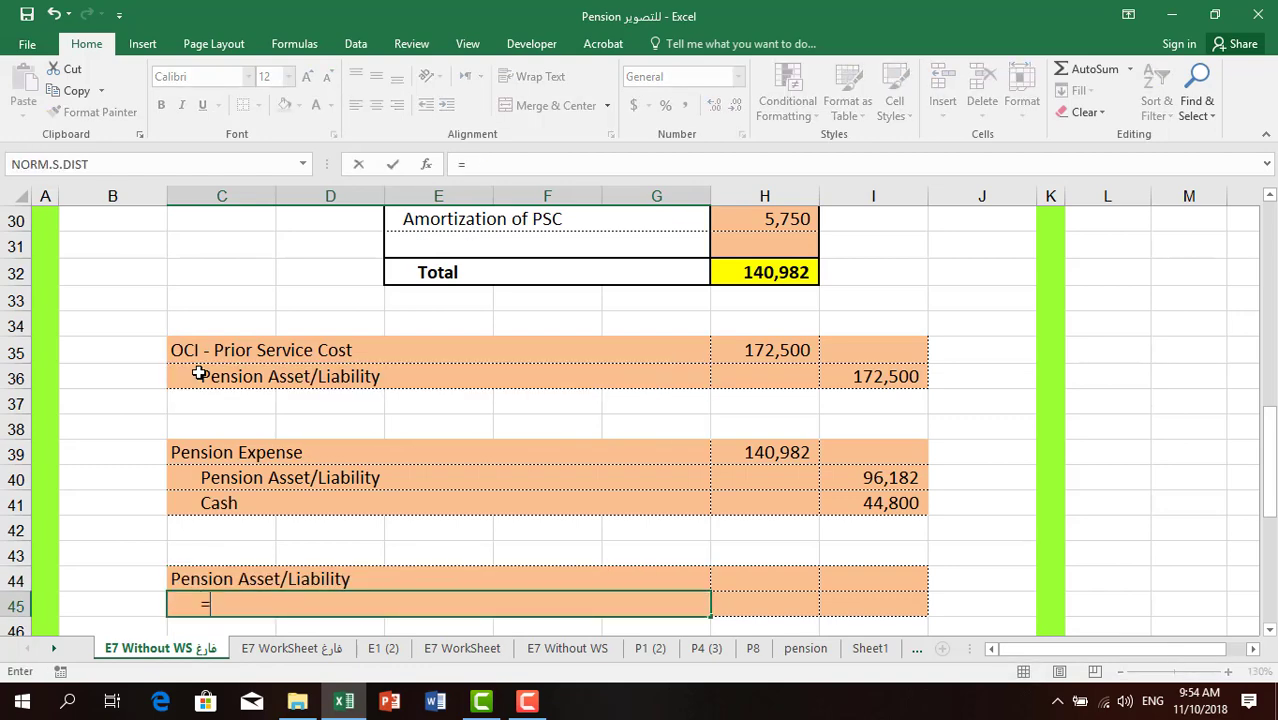
{"action": "left_click", "coordinate": [203, 348]}
{"action": "key", "text": "Return"}
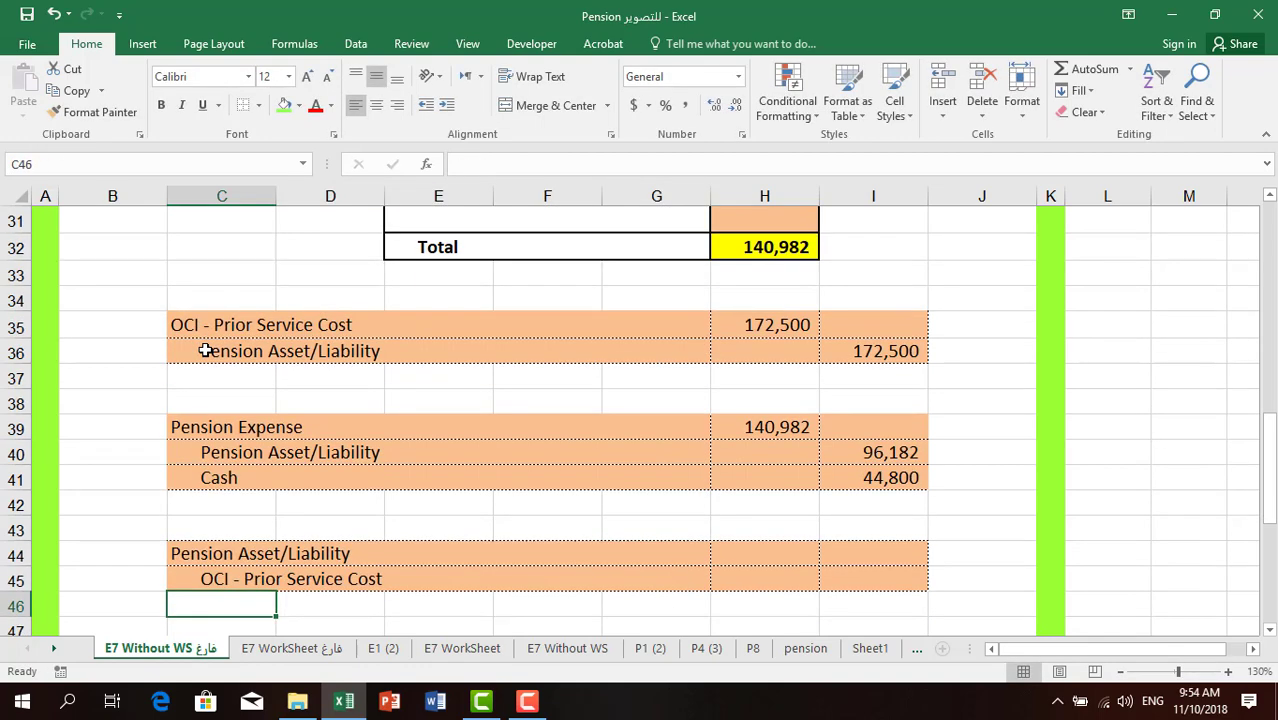
Step: Fill the third entry's Pension Asset/Liability debit in H44 with =H30, the amortization of PSC
{"action": "left_click", "coordinate": [781, 552]}
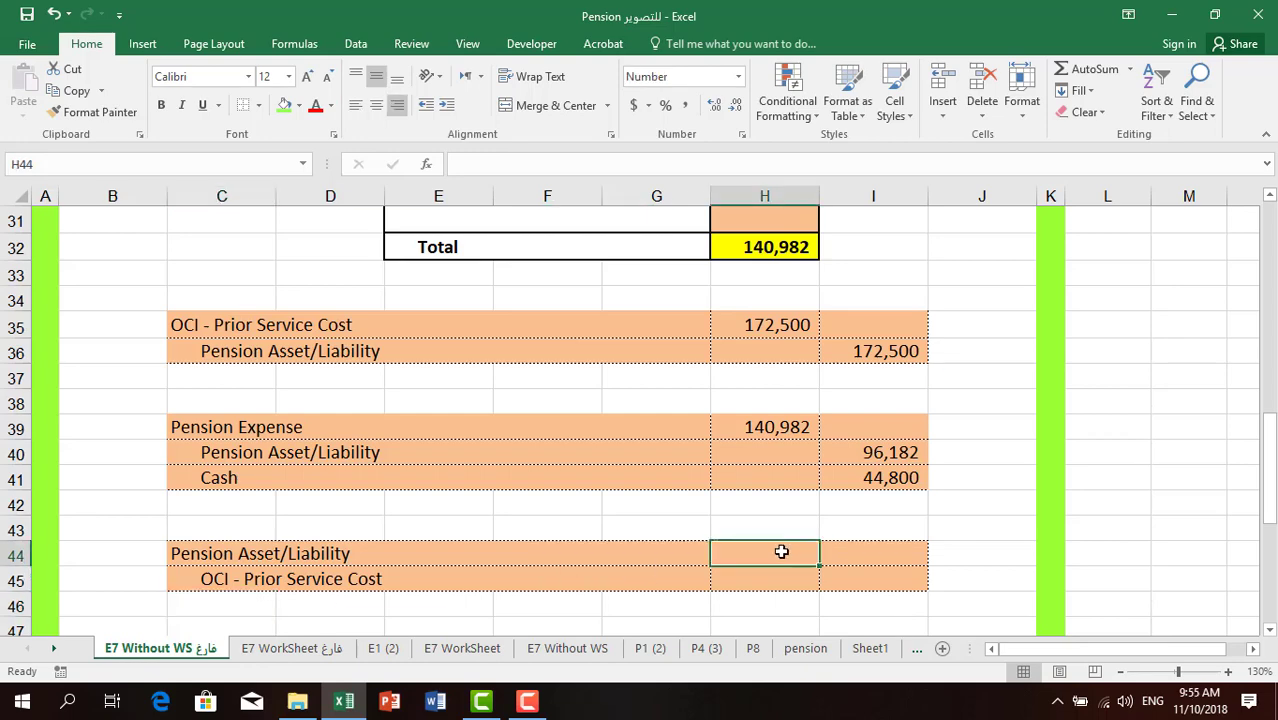
{"action": "type", "text": "="}
{"action": "scroll", "coordinate": [778, 527], "scroll_direction": "up", "scroll_amount": 2}
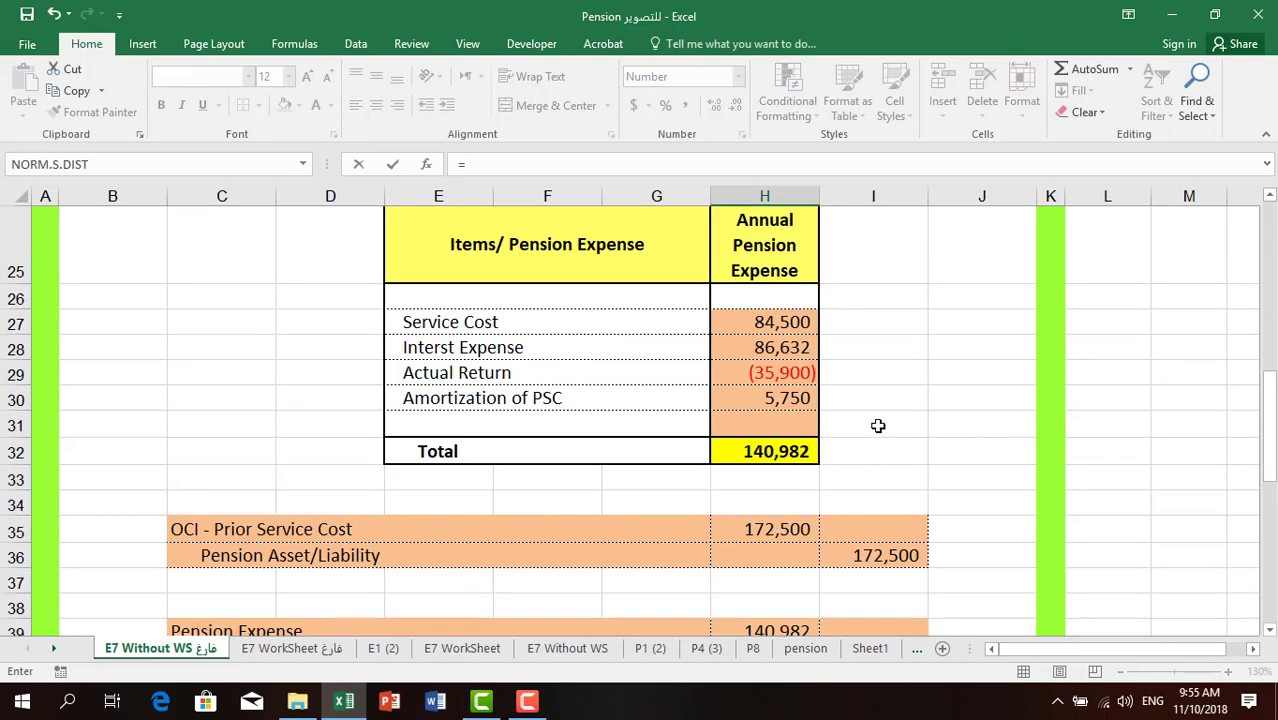
{"action": "left_click", "coordinate": [774, 404]}
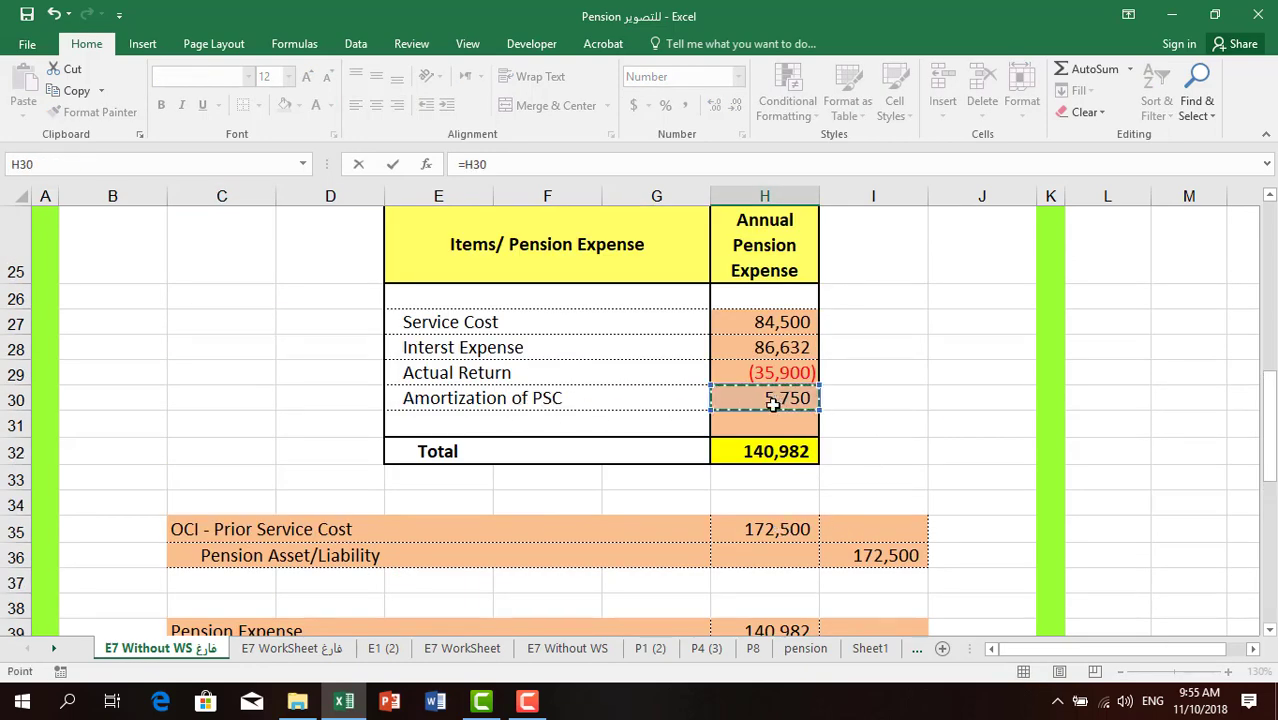
{"action": "key", "text": "Return"}
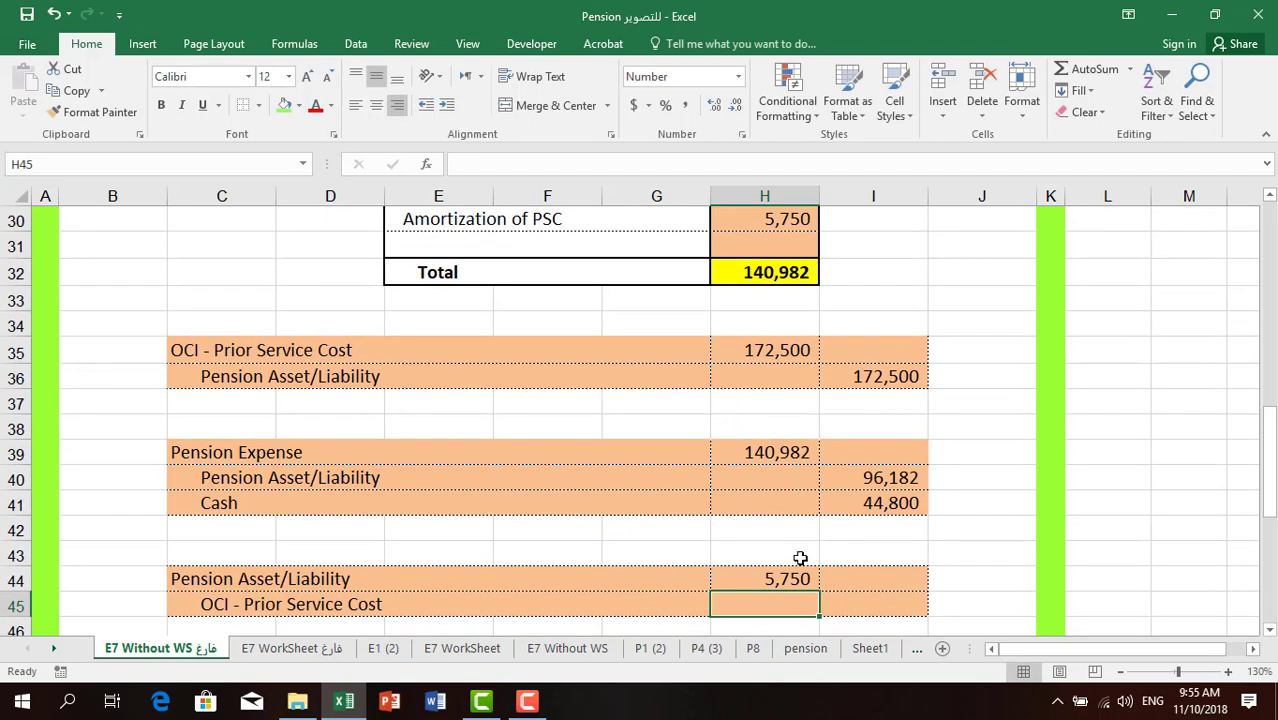
Step: Fill the third entry's OCI - Prior Service Cost credit in I45 with =H44, matching the debit
{"action": "left_click", "coordinate": [853, 608]}
{"action": "type", "text": "="}
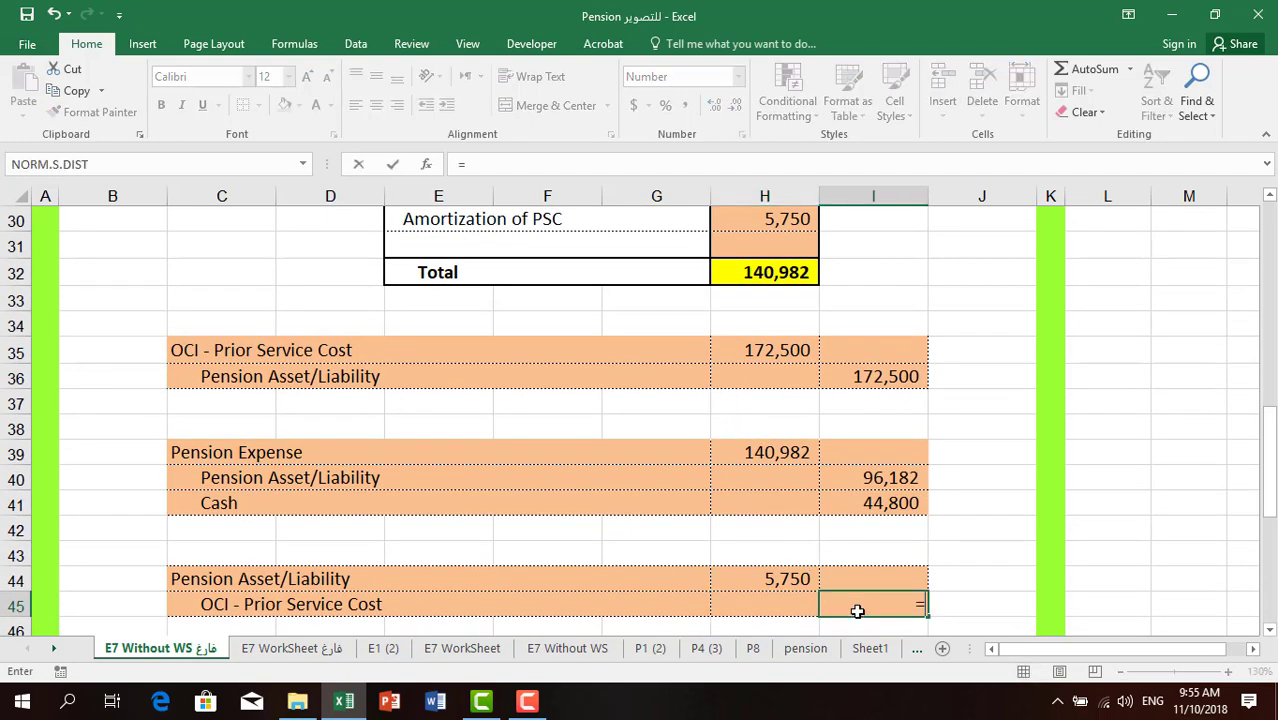
{"action": "left_click", "coordinate": [792, 579]}
{"action": "key", "text": "Return"}
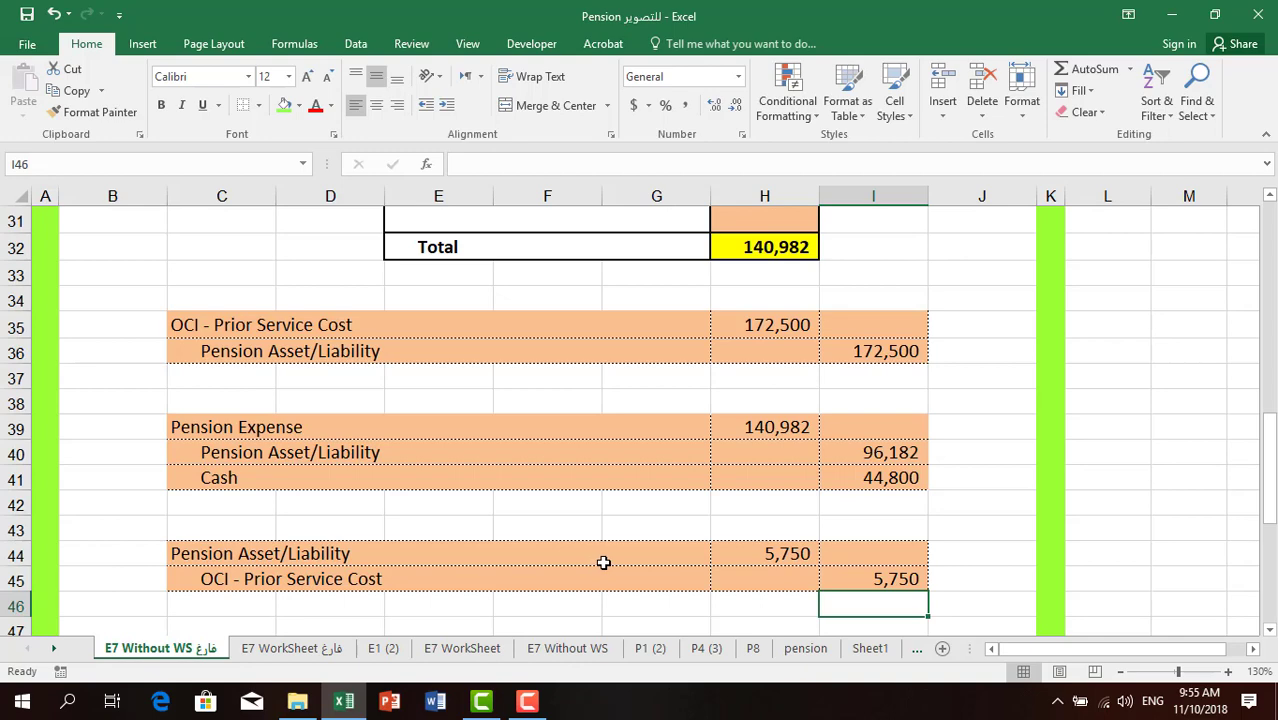
Step: Title the first T-account below the journal entries, in D48, as Pension Asset/Liability
{"action": "scroll", "coordinate": [604, 563], "scroll_direction": "down", "scroll_amount": 1}
{"action": "scroll", "coordinate": [605, 558], "scroll_direction": "down", "scroll_amount": 1}
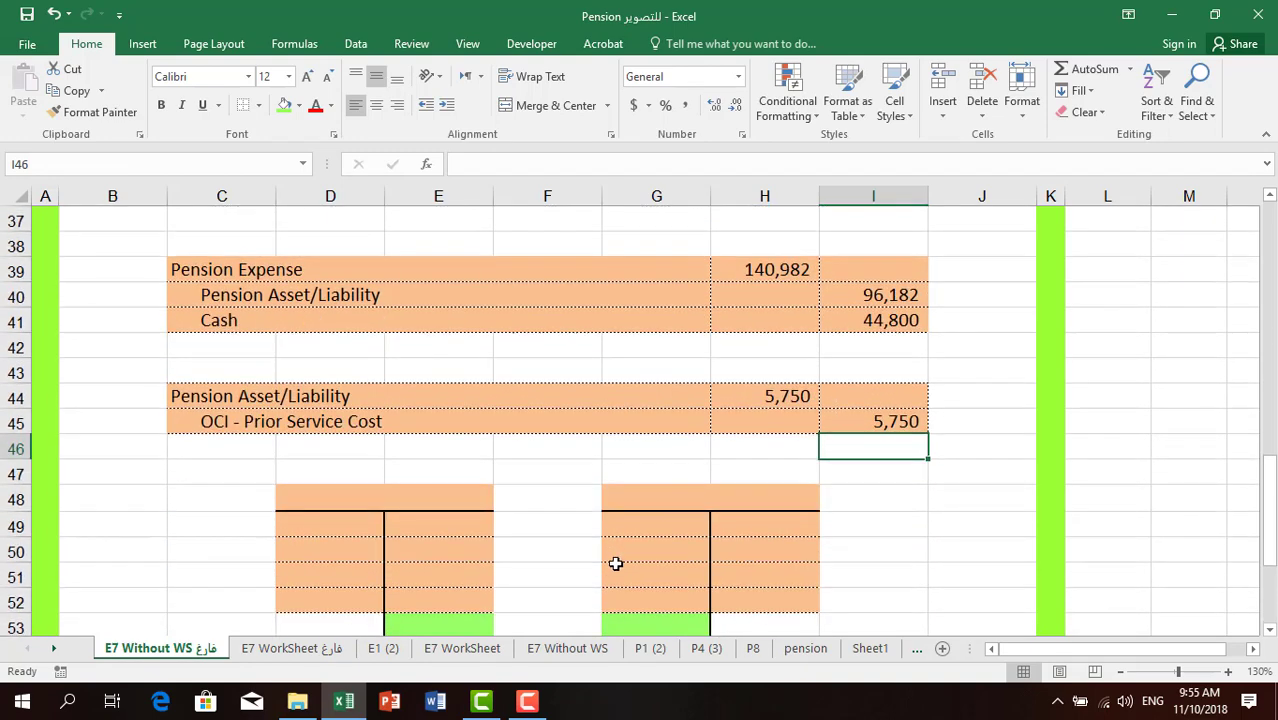
{"action": "left_click", "coordinate": [388, 498]}
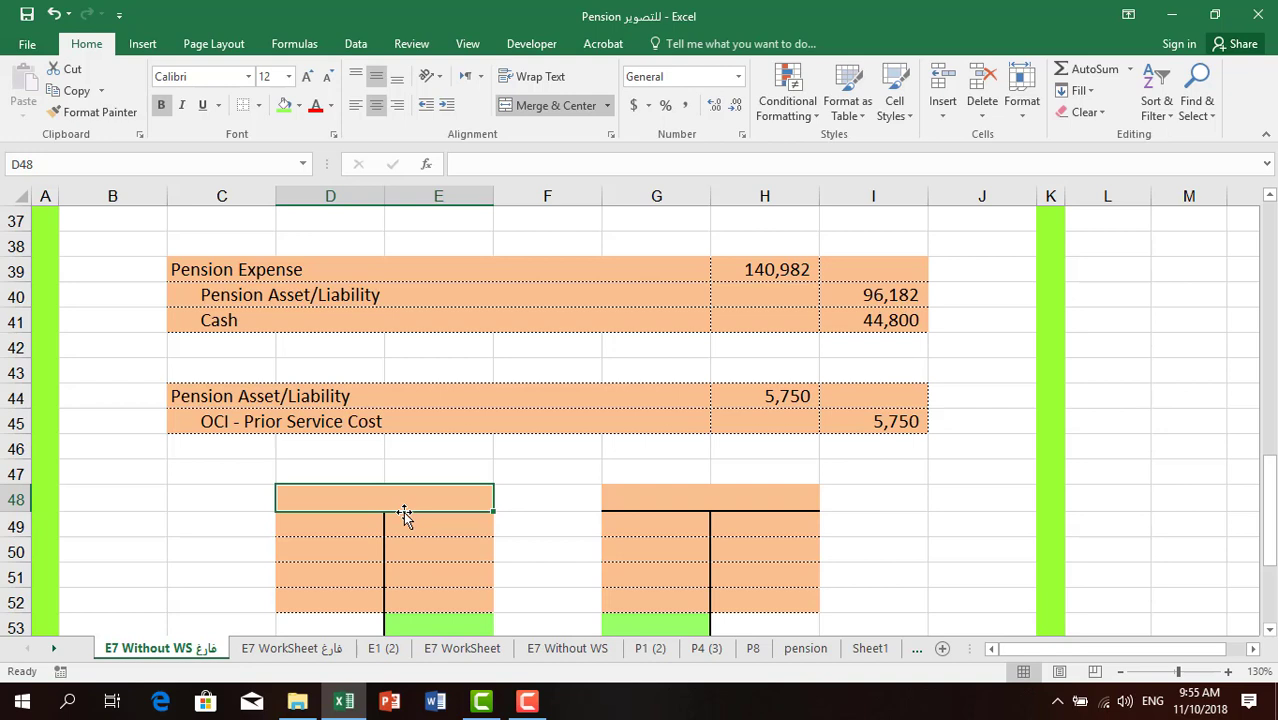
{"action": "type", "text": "Pension"}
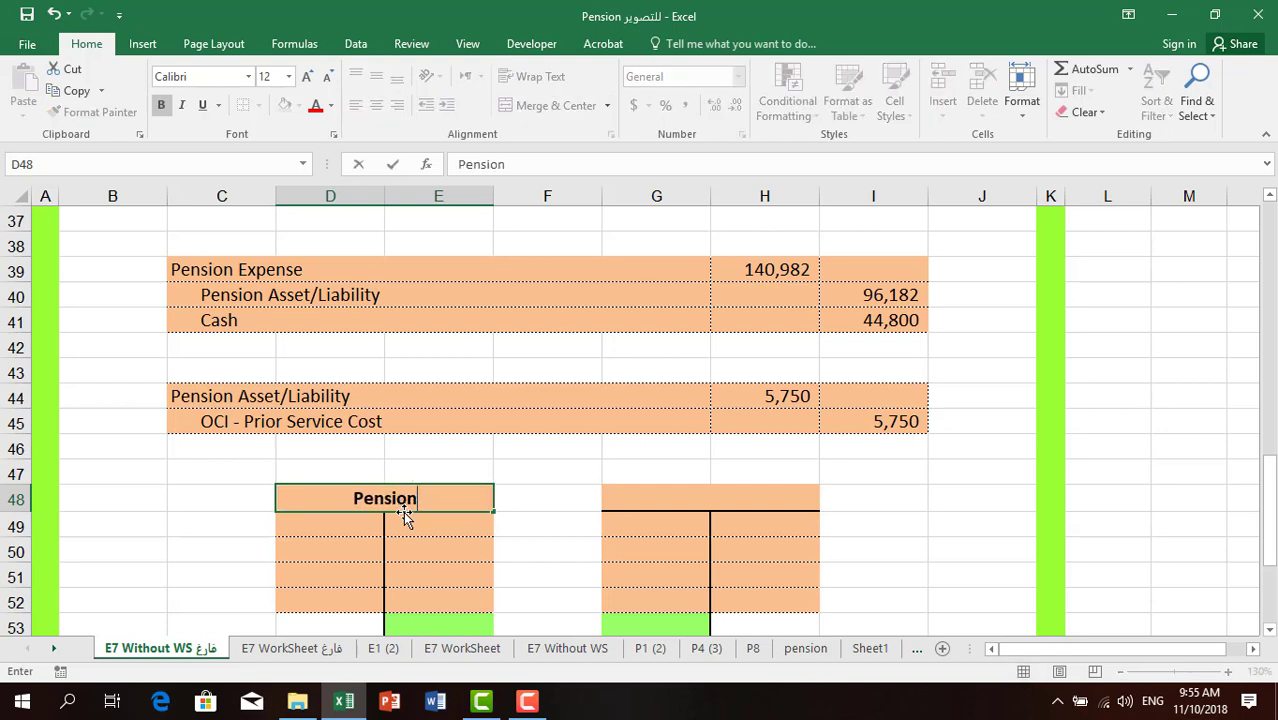
{"action": "type", "text": " Asse"}
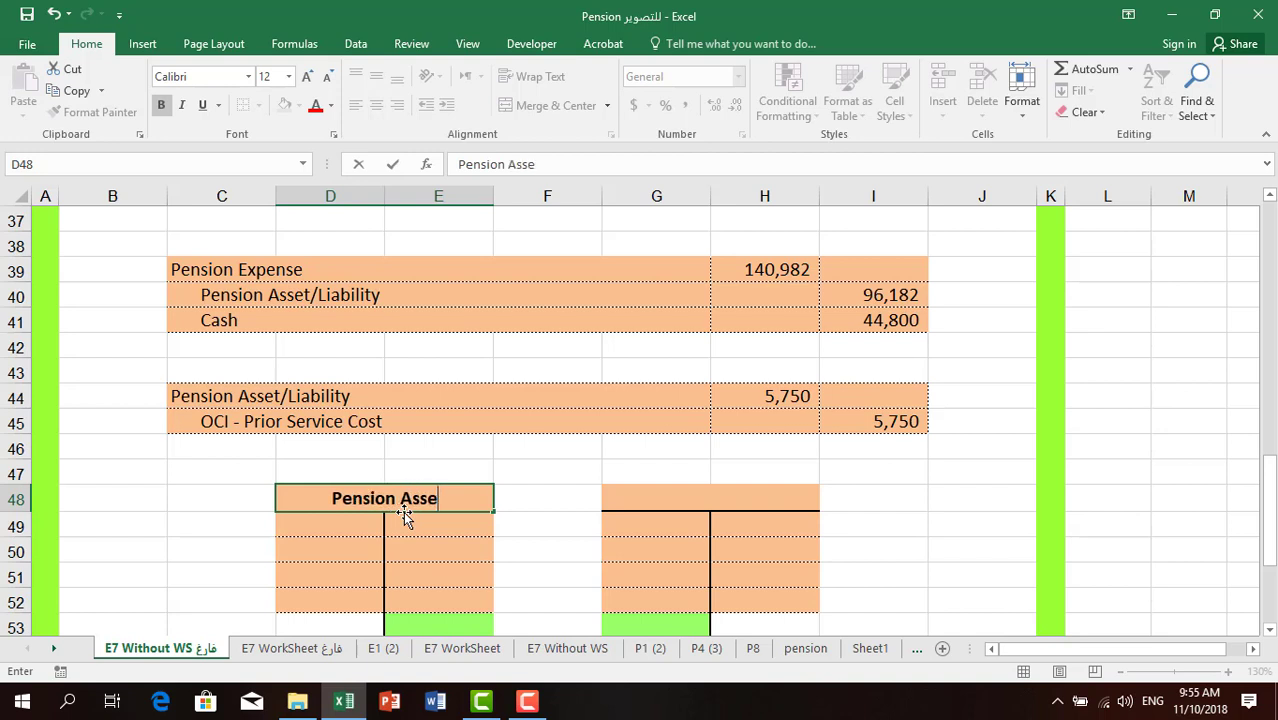
{"action": "type", "text": "t/Liabu"}
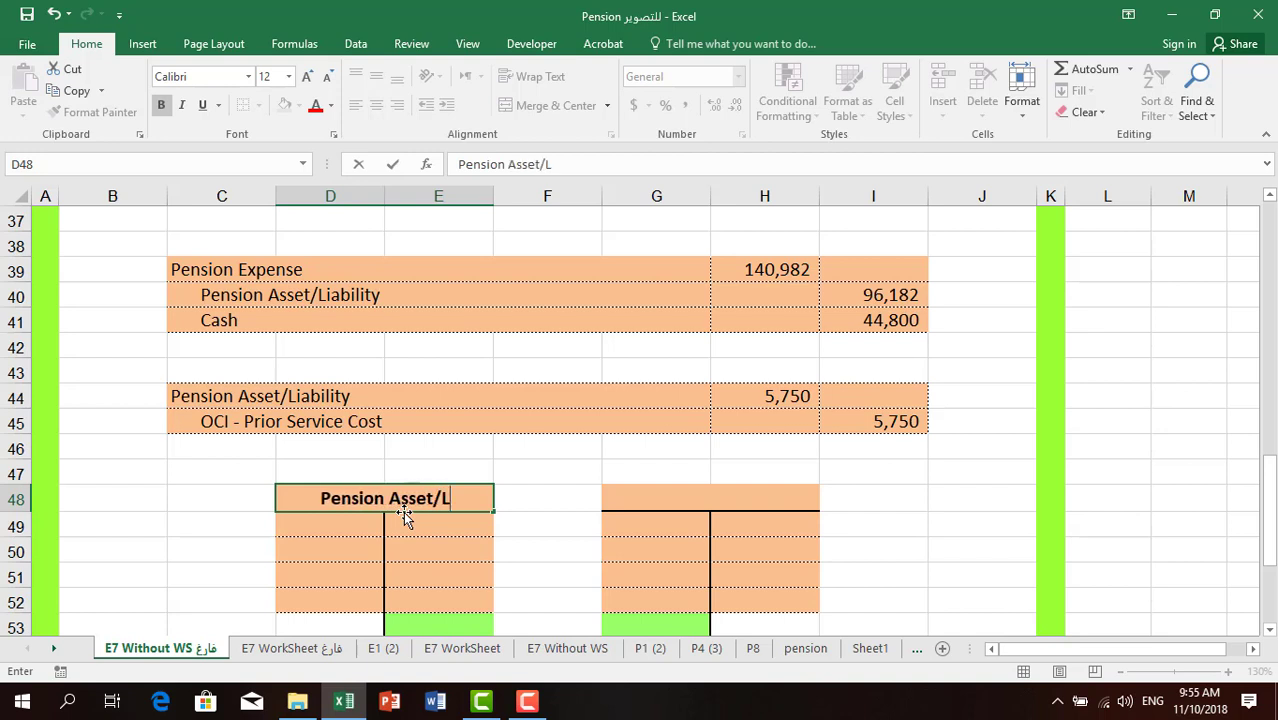
{"action": "key", "text": "BackSpace"}
{"action": "type", "text": "ility"}
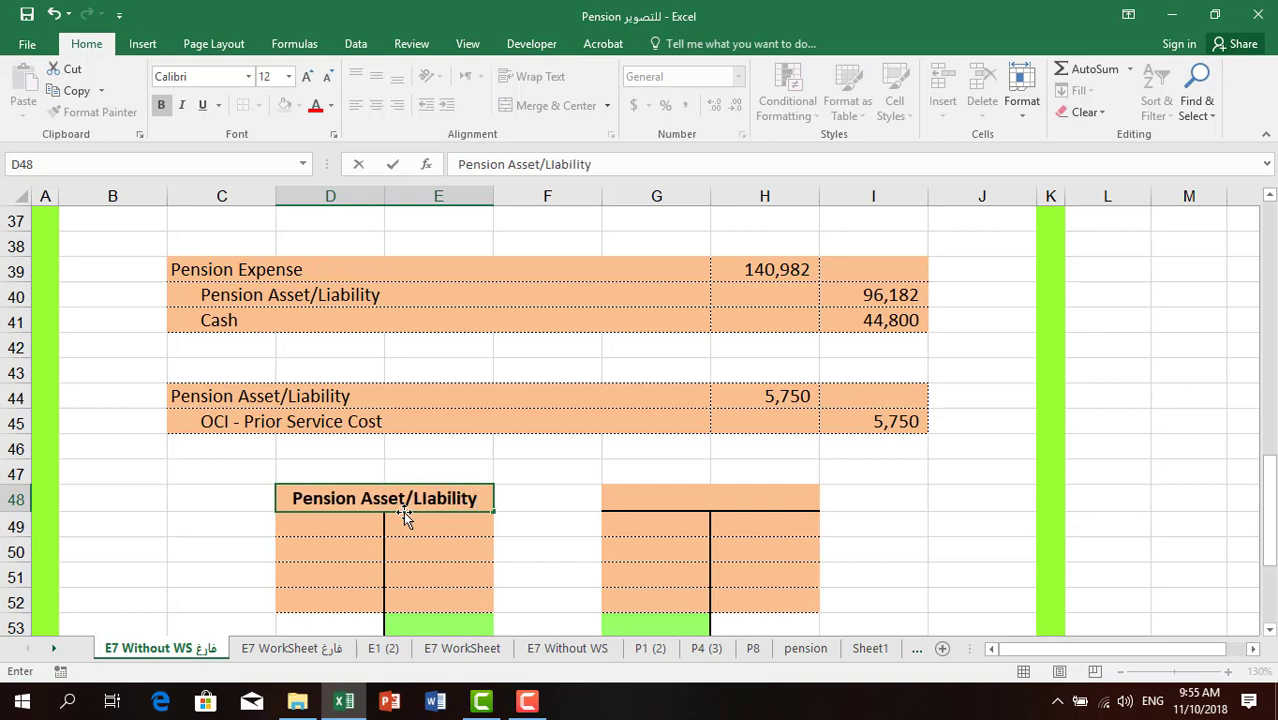
{"action": "left_click", "coordinate": [427, 498]}
{"action": "key", "text": "BackSpace"}
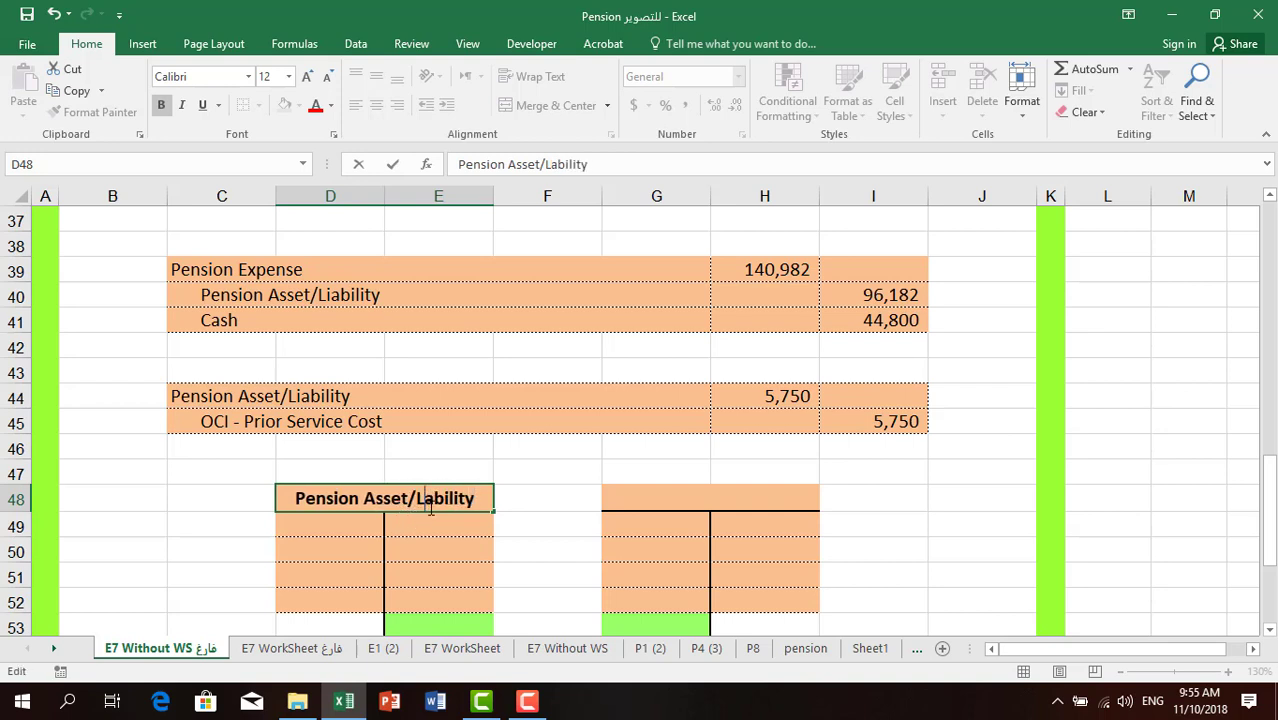
{"action": "type", "text": "i"}
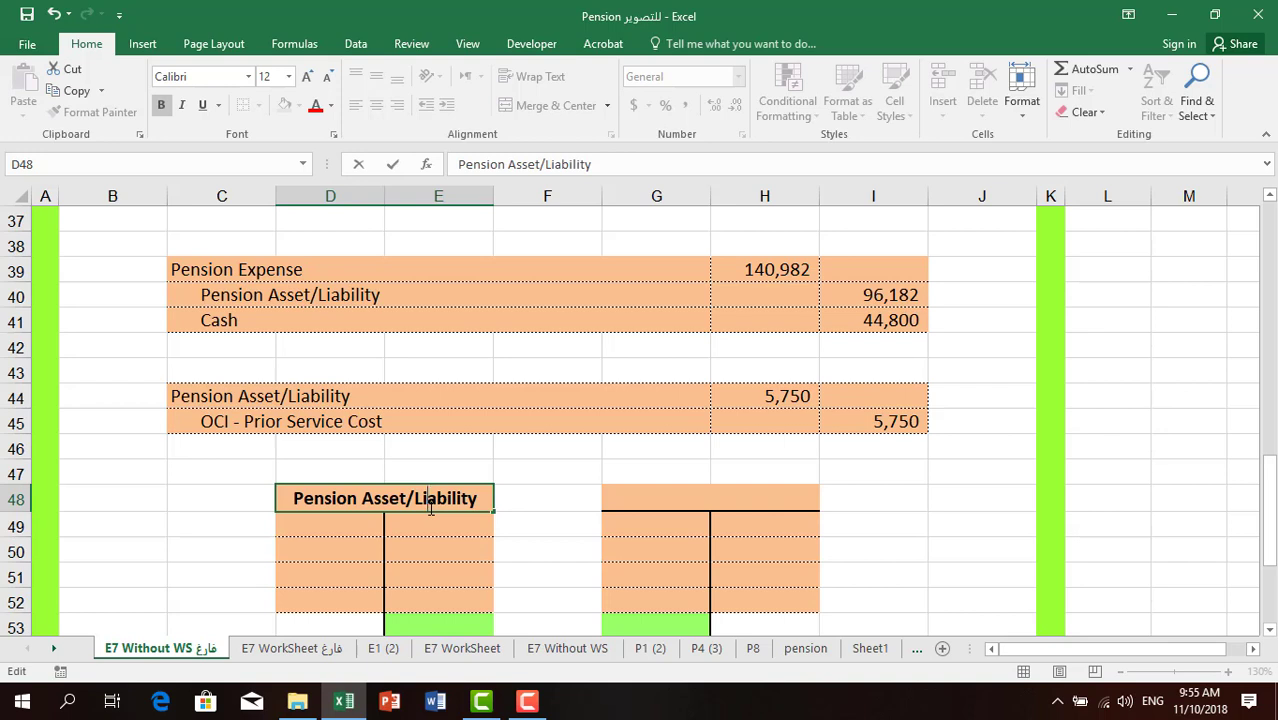
{"action": "key", "text": "Return"}
Step: Title the second T-account, in G48, as OCI- PSC
{"action": "left_click", "coordinate": [665, 504]}
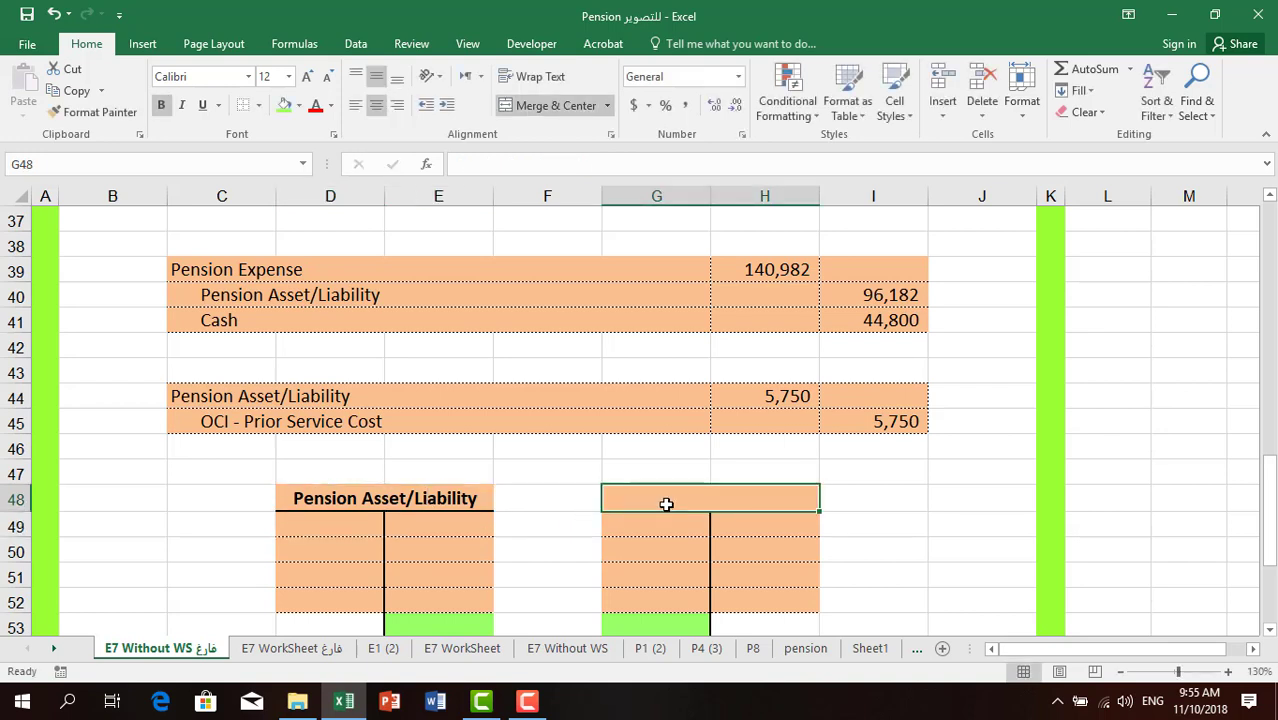
{"action": "type", "text": "O"}
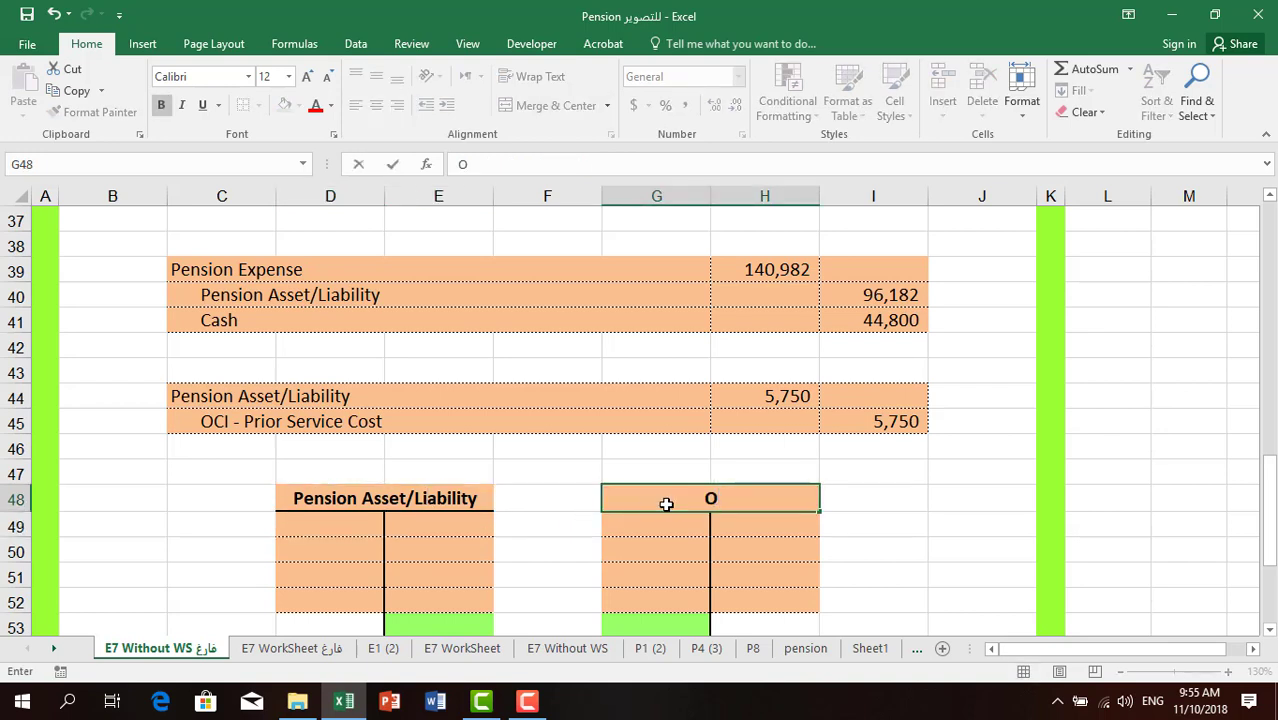
{"action": "type", "text": "CI- PSC"}
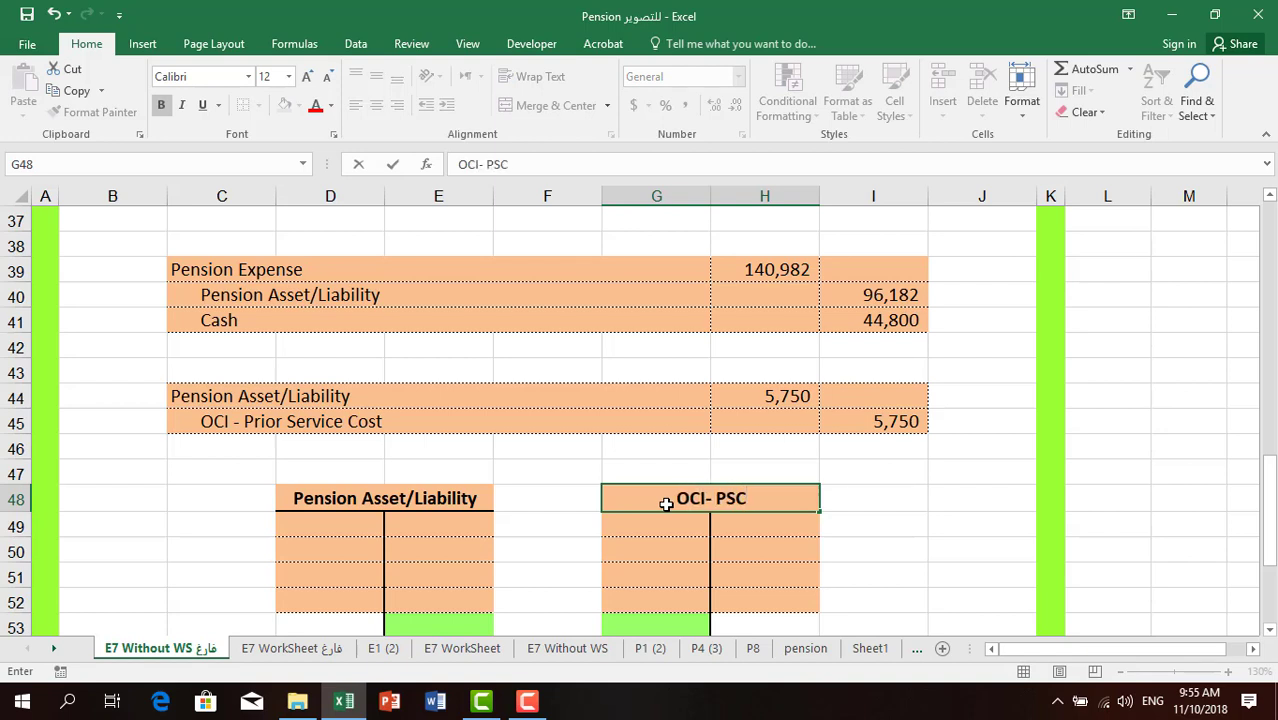
{"action": "key", "text": "Return"}
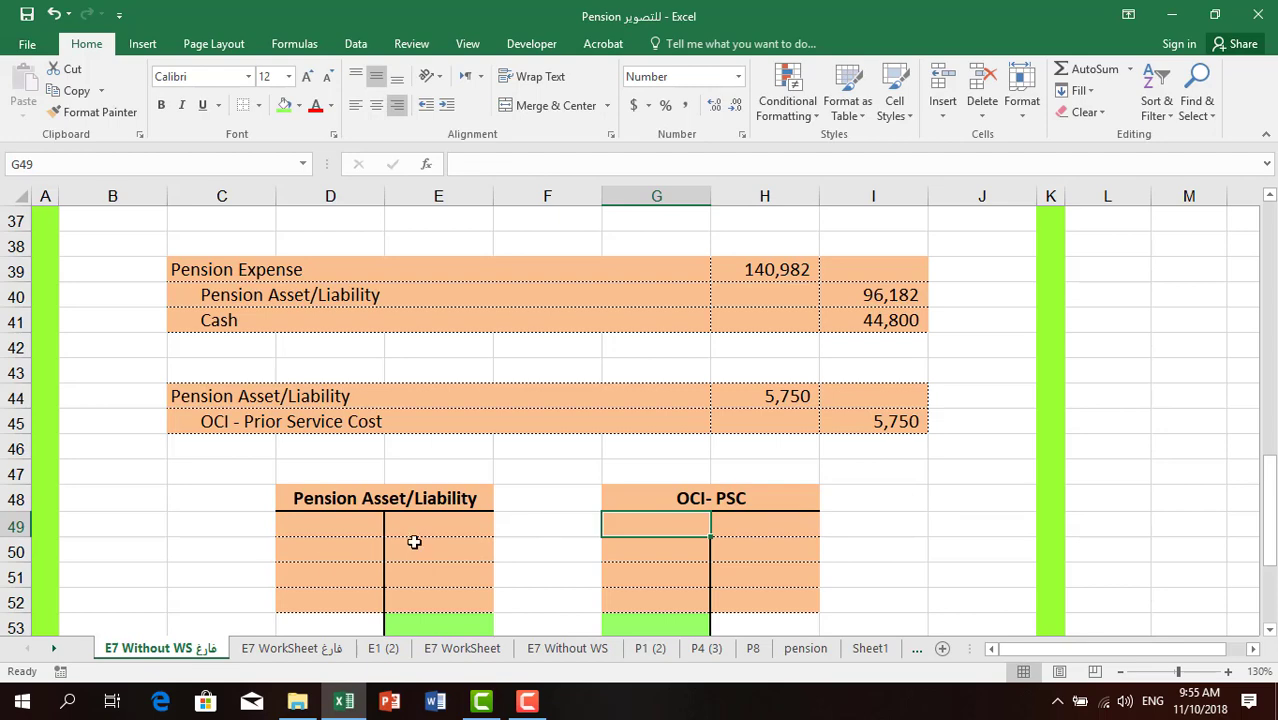
Step: Enter the opening credit balance of the Pension Asset/Liability account in E49 as =H7, the pension liability from the data table
{"action": "left_click", "coordinate": [433, 530]}
{"action": "type", "text": "="}
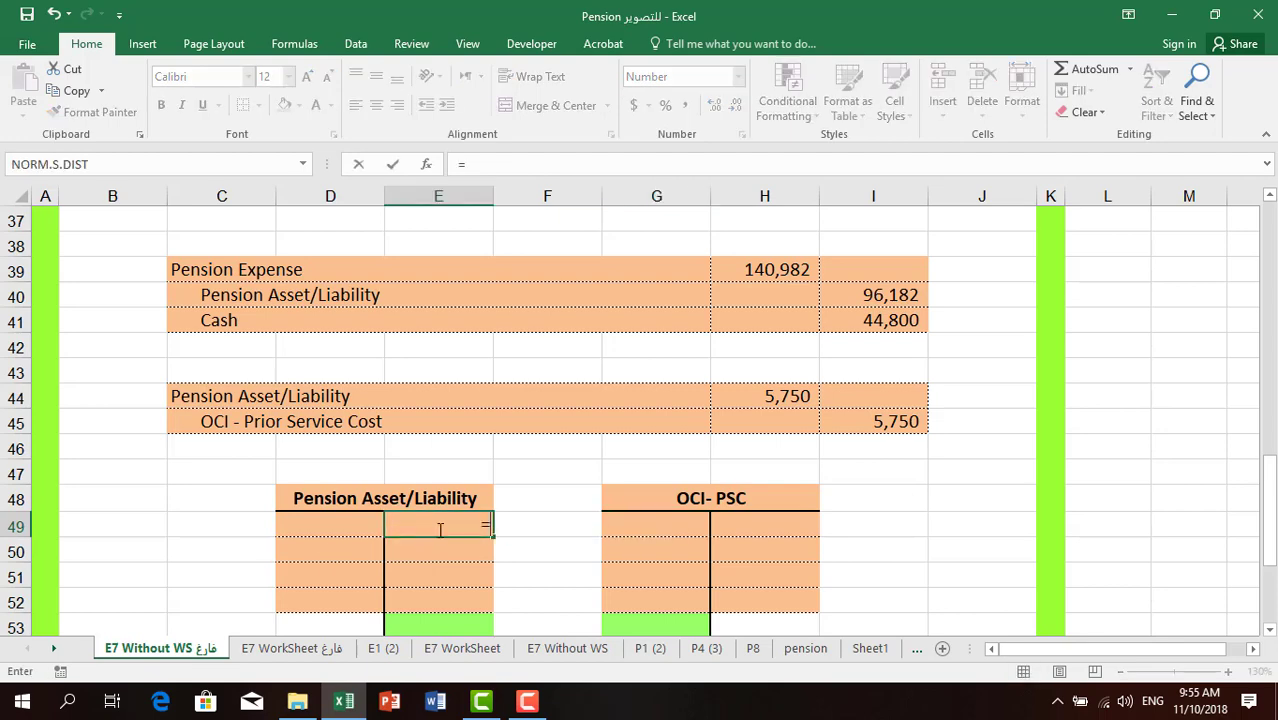
{"action": "scroll", "coordinate": [590, 535], "scroll_direction": "up", "scroll_amount": 12}
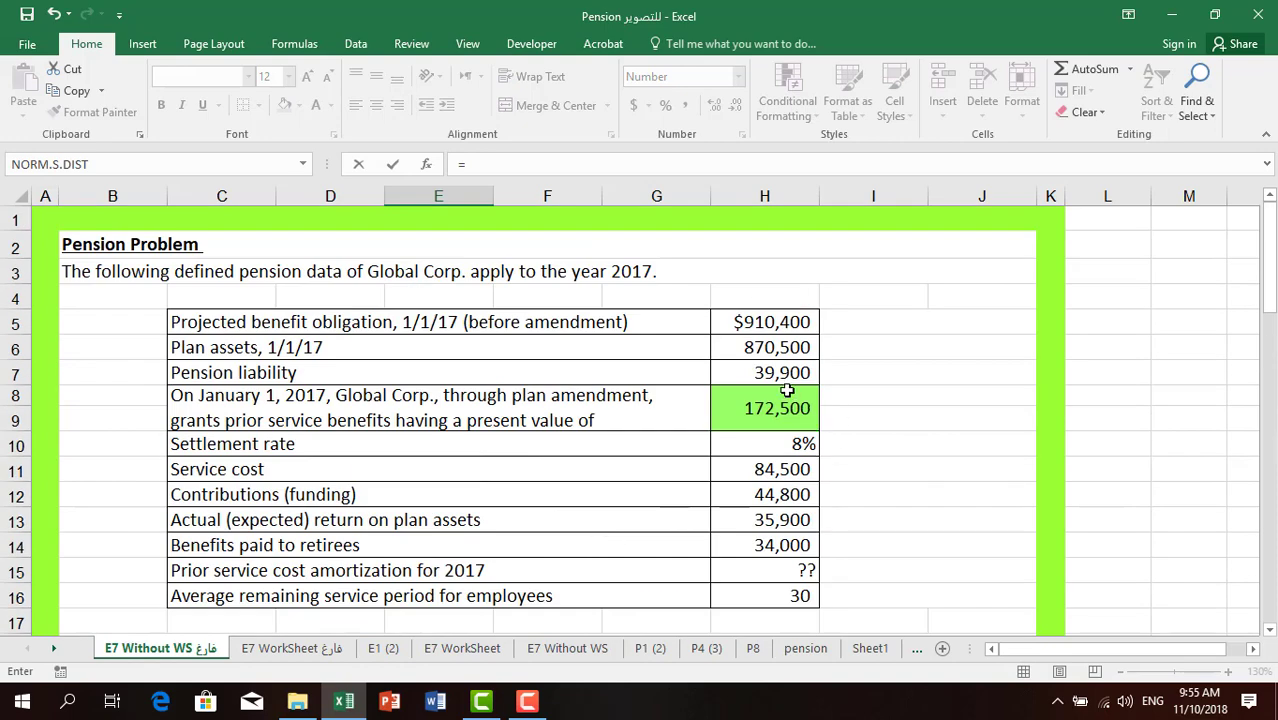
{"action": "left_click", "coordinate": [745, 374]}
{"action": "key", "text": "Return"}
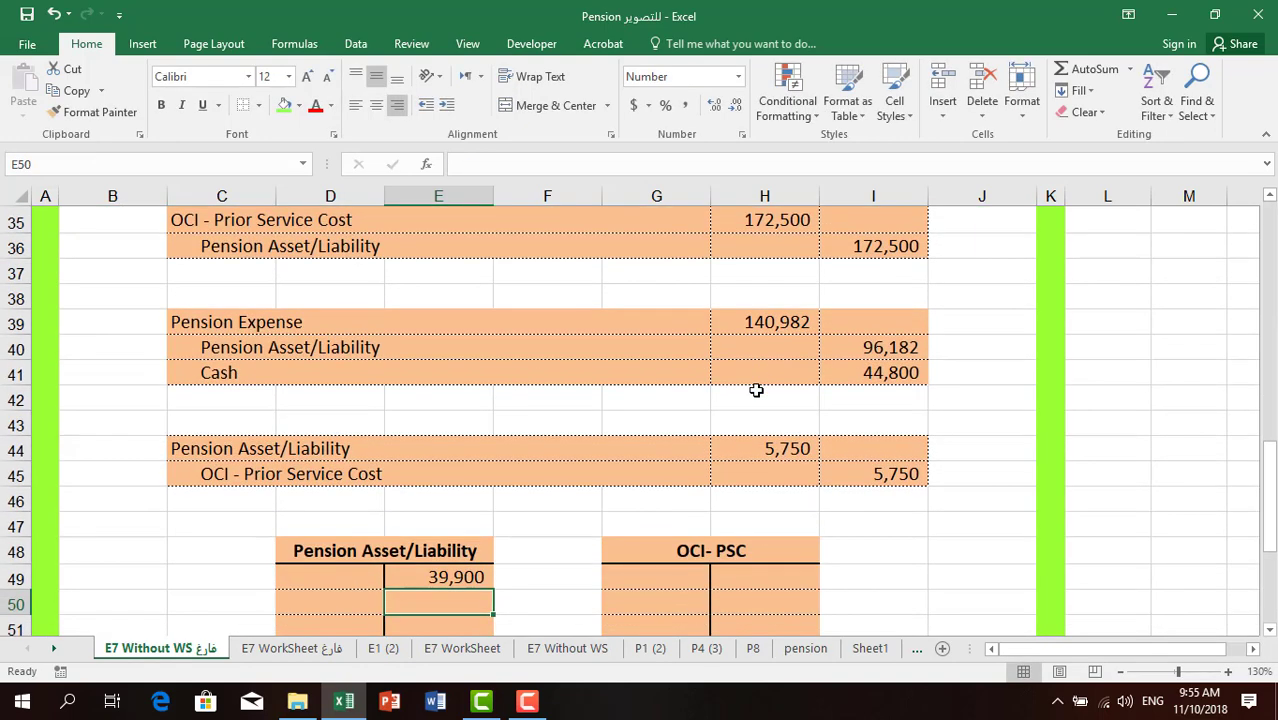
Step: Post the first two entries' Pension Asset/Liability credits to the T-account: =I36 in E50 and =I40 in E51
{"action": "scroll", "coordinate": [553, 554], "scroll_direction": "up", "scroll_amount": 1}
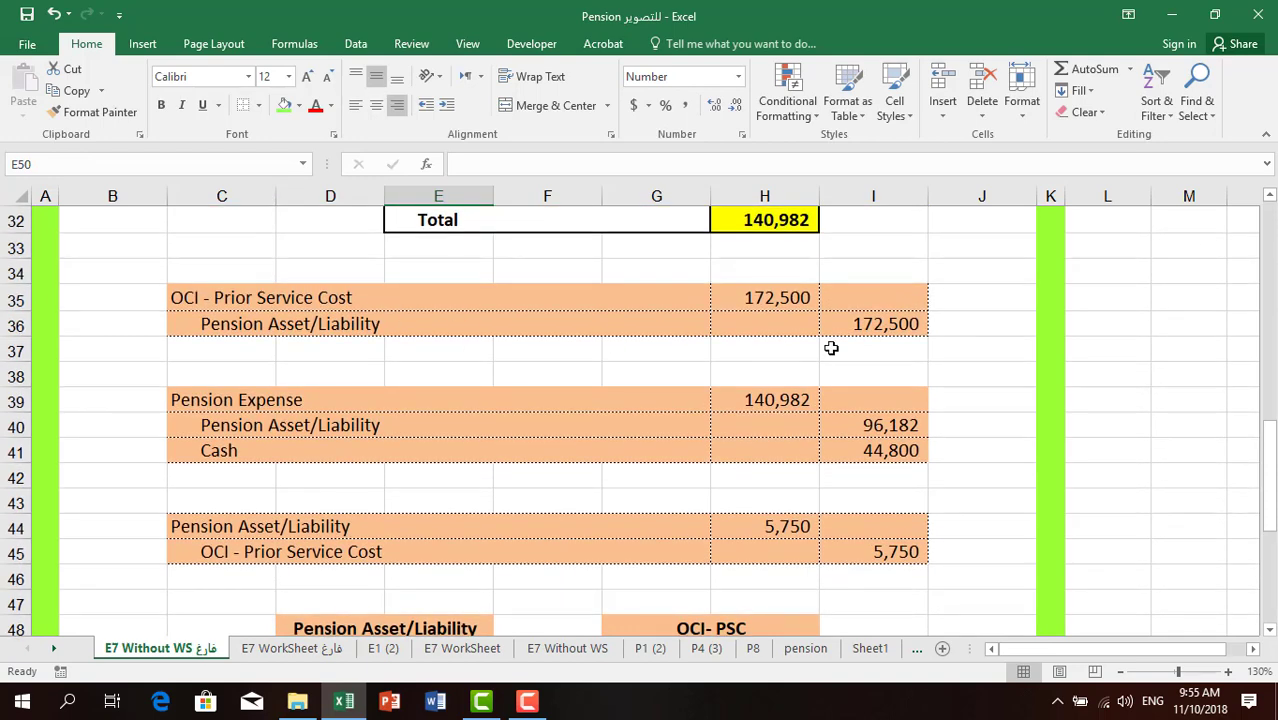
{"action": "scroll", "coordinate": [679, 462], "scroll_direction": "down", "scroll_amount": 2}
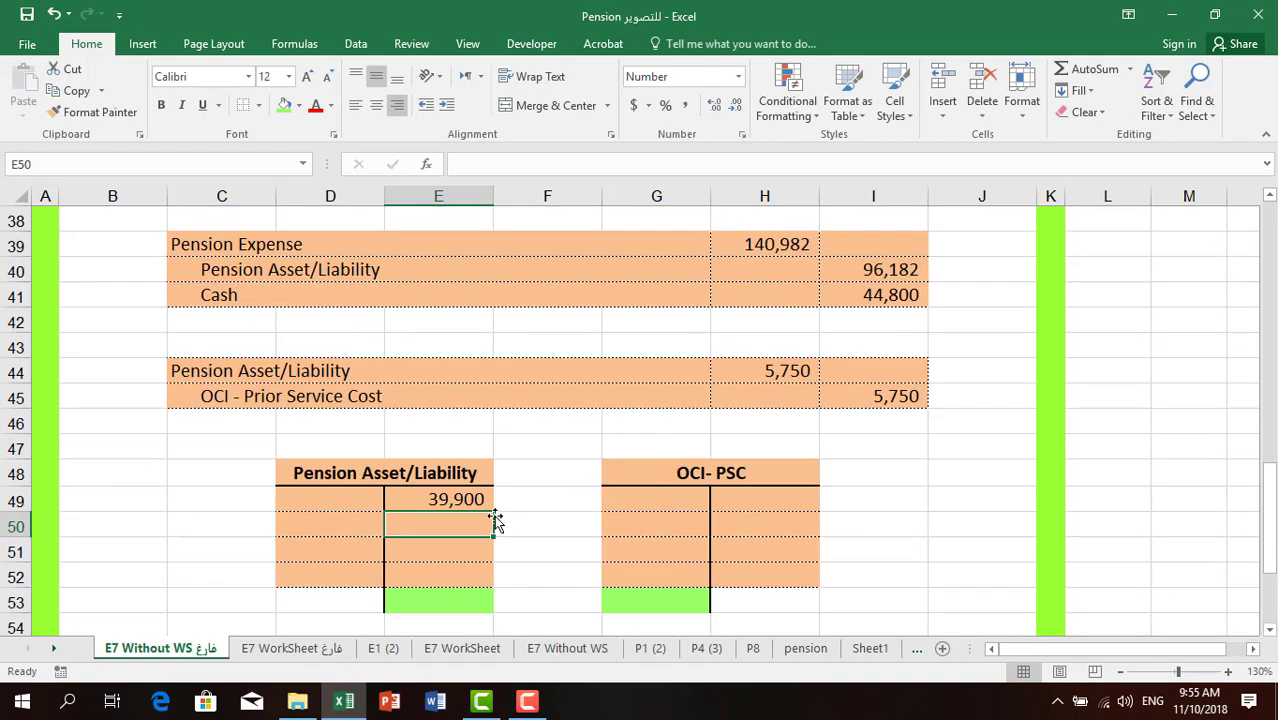
{"action": "type", "text": "="}
{"action": "scroll", "coordinate": [490, 516], "scroll_direction": "up", "scroll_amount": 3}
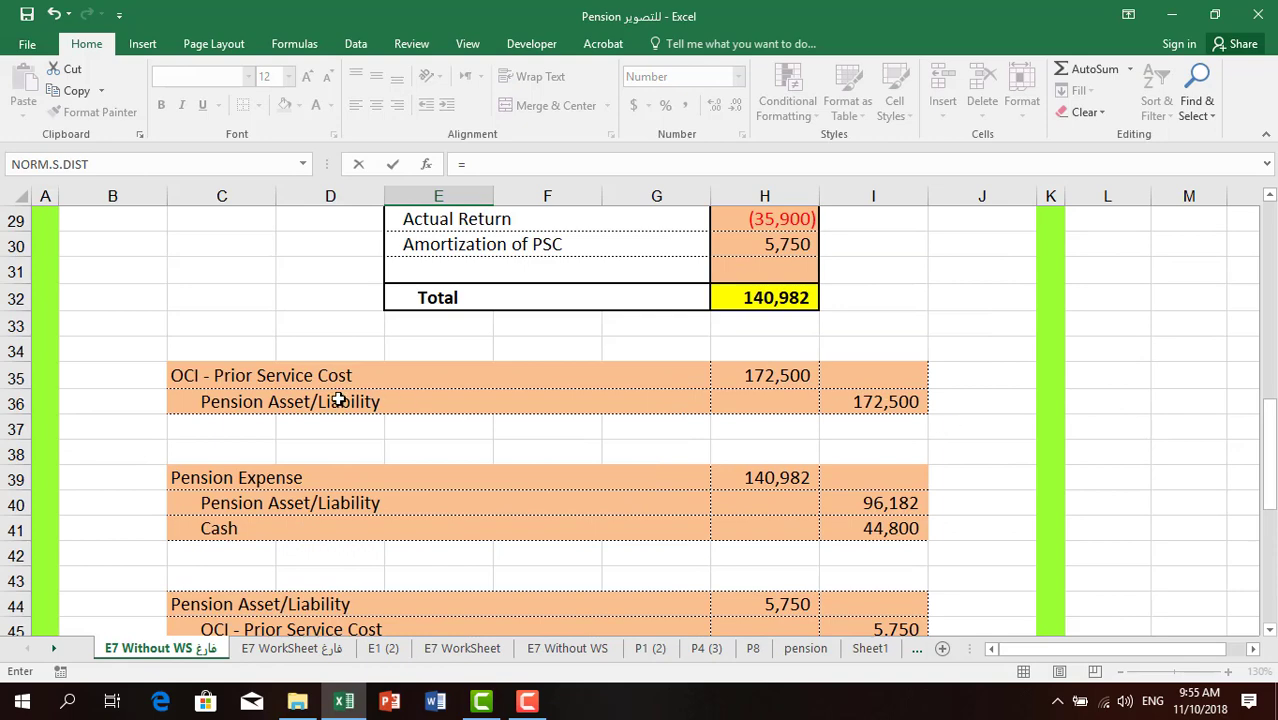
{"action": "left_click", "coordinate": [872, 401]}
{"action": "key", "text": "Return"}
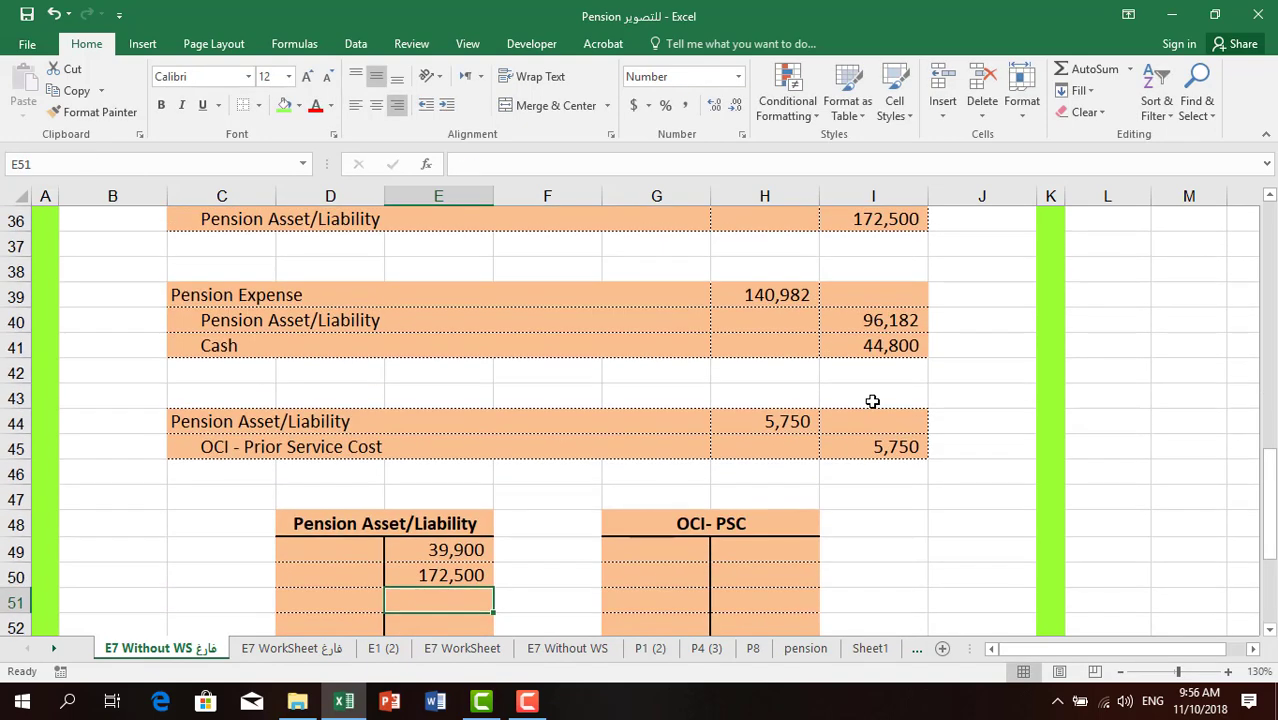
{"action": "type", "text": "="}
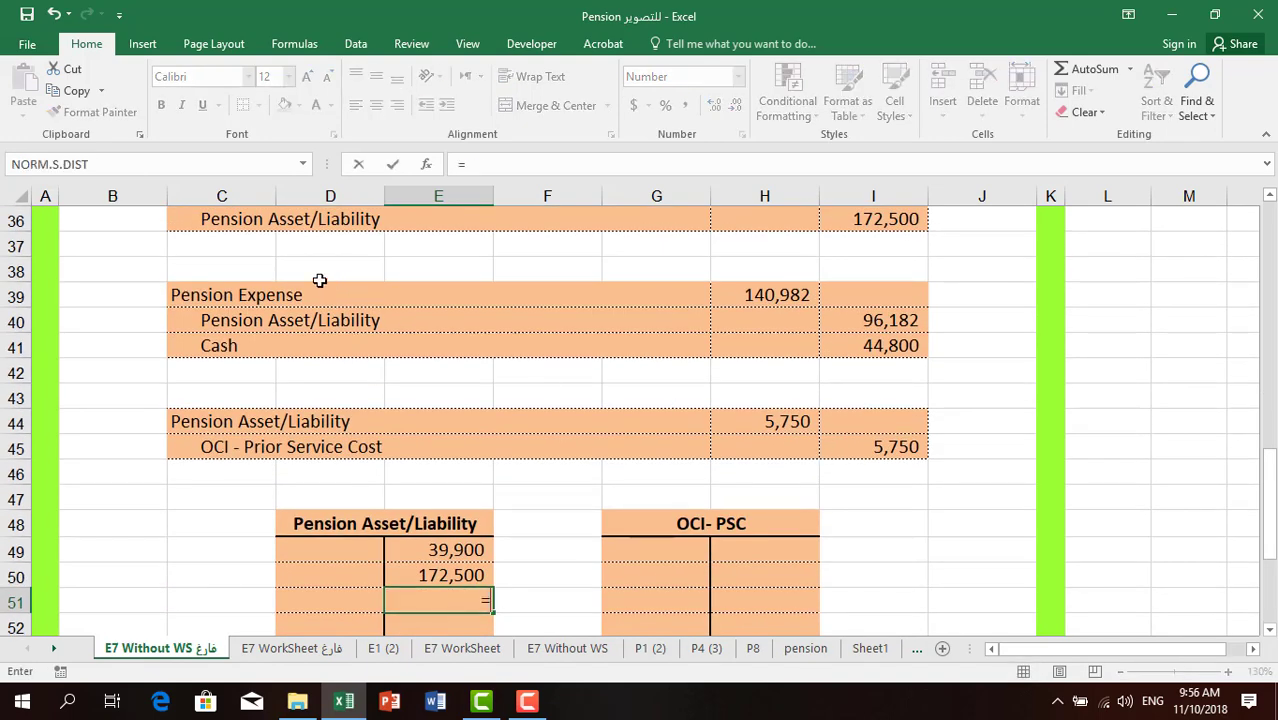
{"action": "left_click", "coordinate": [899, 321]}
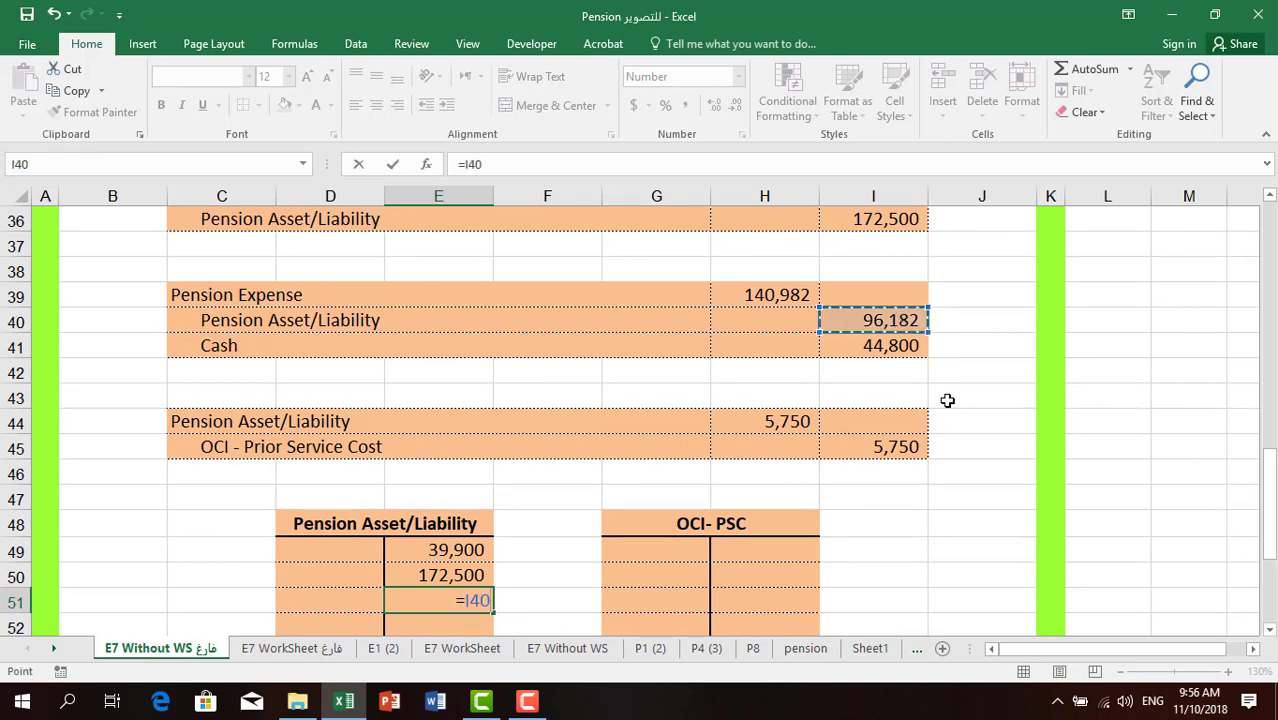
{"action": "key", "text": "Return"}
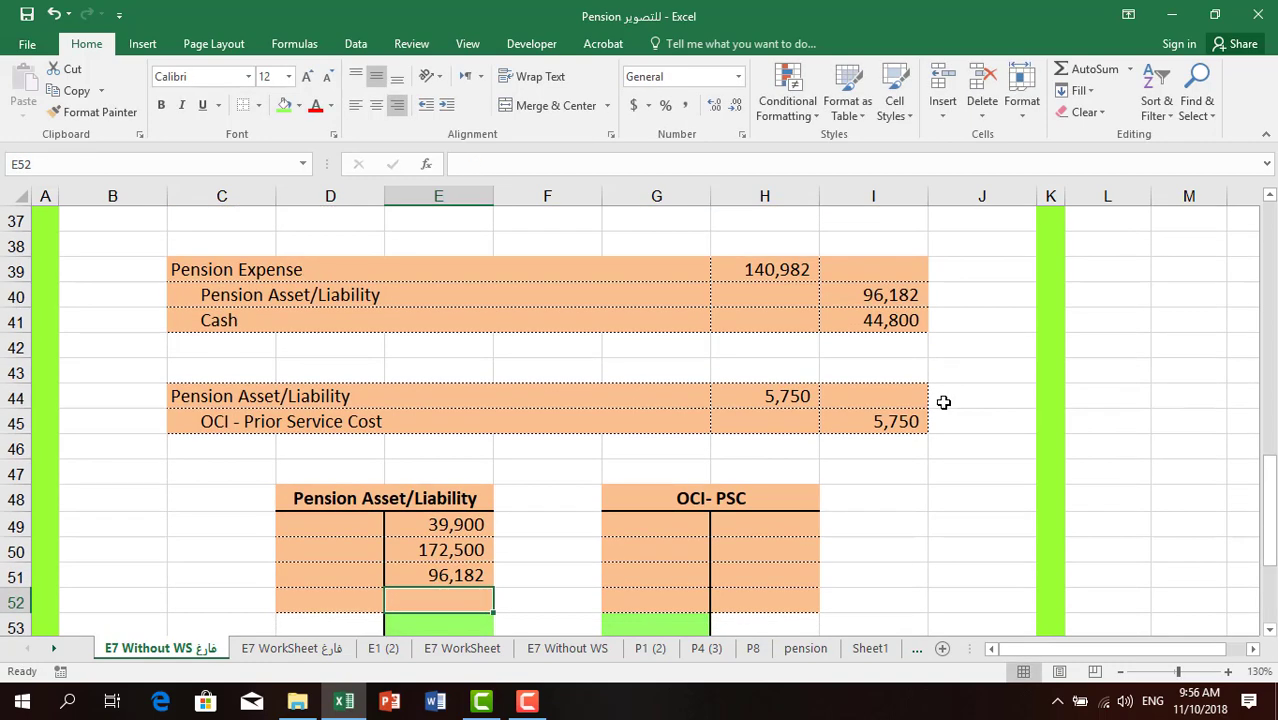
Step: Post the third entry's debit to the Pension Asset/Liability account in D52 with =H44
{"action": "left_click", "coordinate": [322, 601]}
{"action": "type", "text": "="}
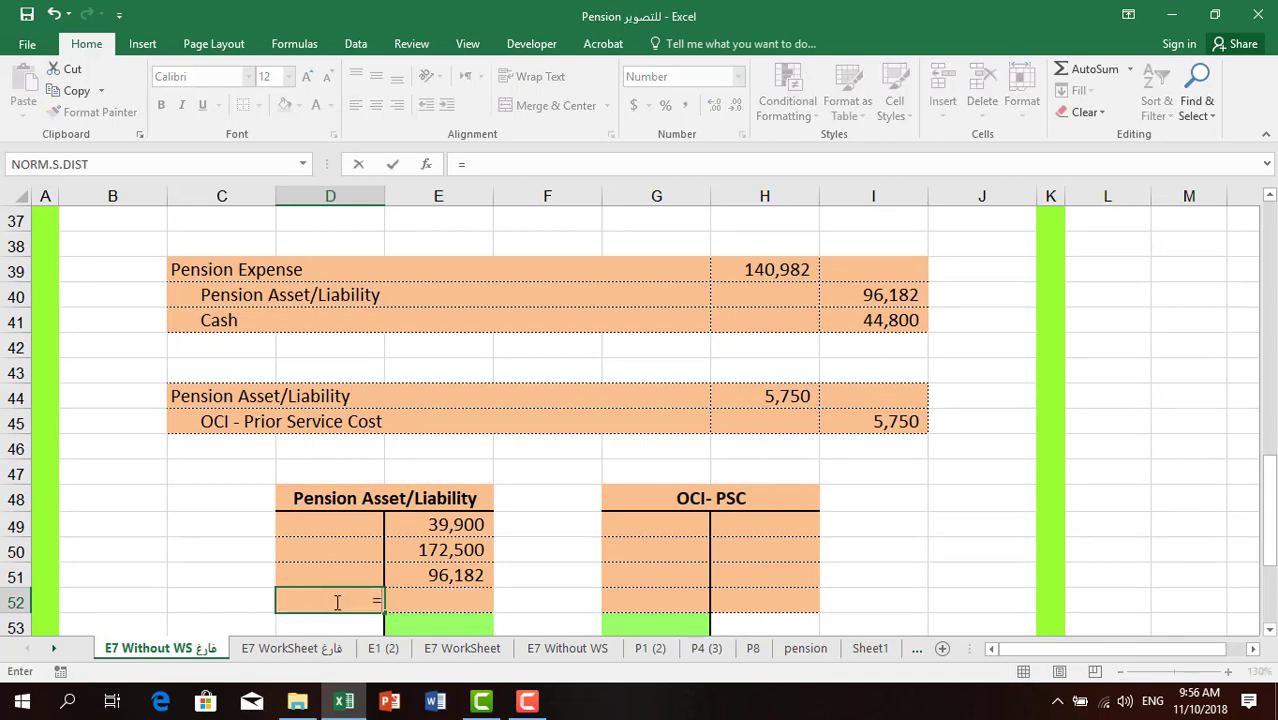
{"action": "left_click", "coordinate": [785, 394]}
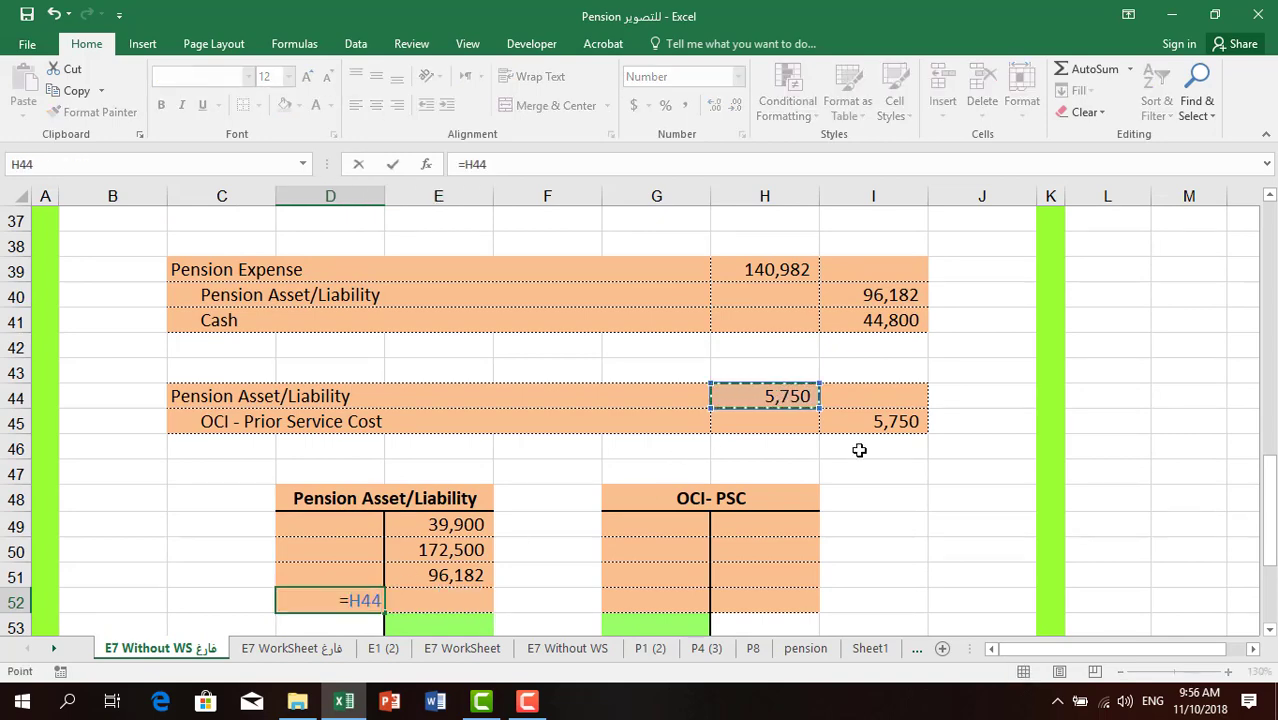
{"action": "key", "text": "Return"}
Step: Calculate the Pension Asset/Liability ending balance in E53 with =SUM(E49:E52)-D52
{"action": "left_click", "coordinate": [452, 600]}
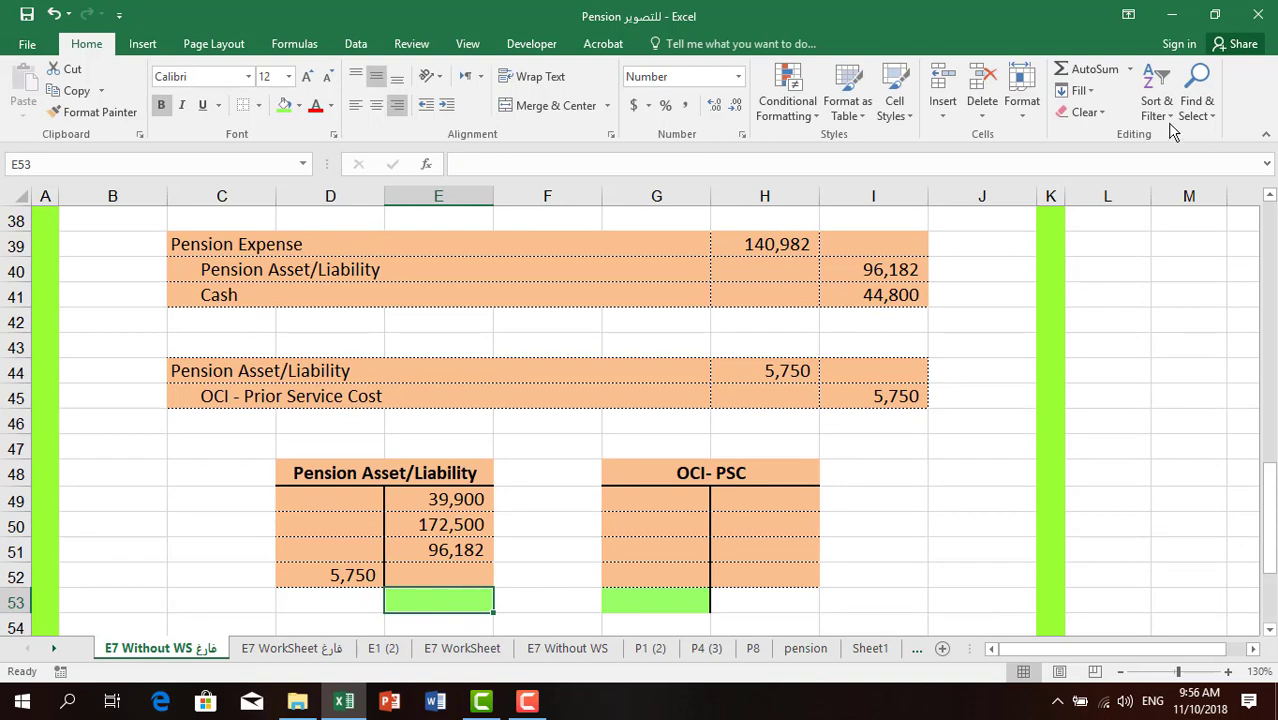
{"action": "left_click", "coordinate": [1082, 68]}
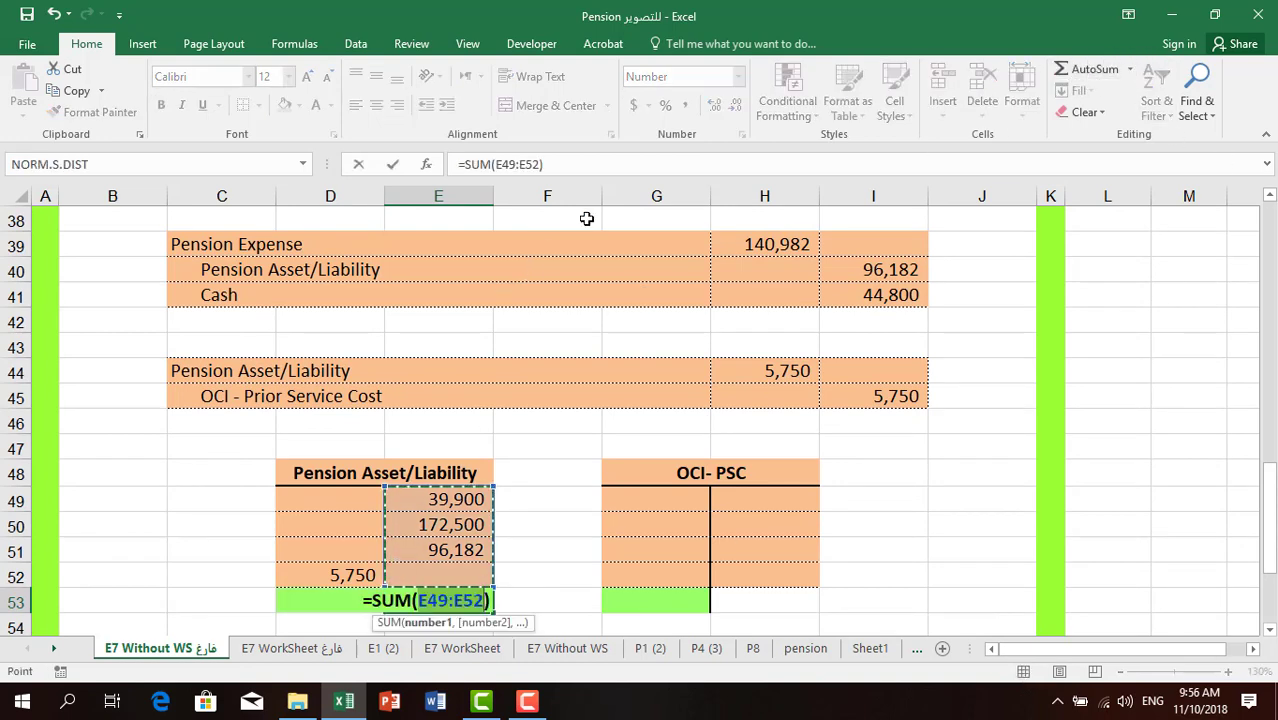
{"action": "left_click", "coordinate": [607, 166]}
{"action": "type", "text": "-"}
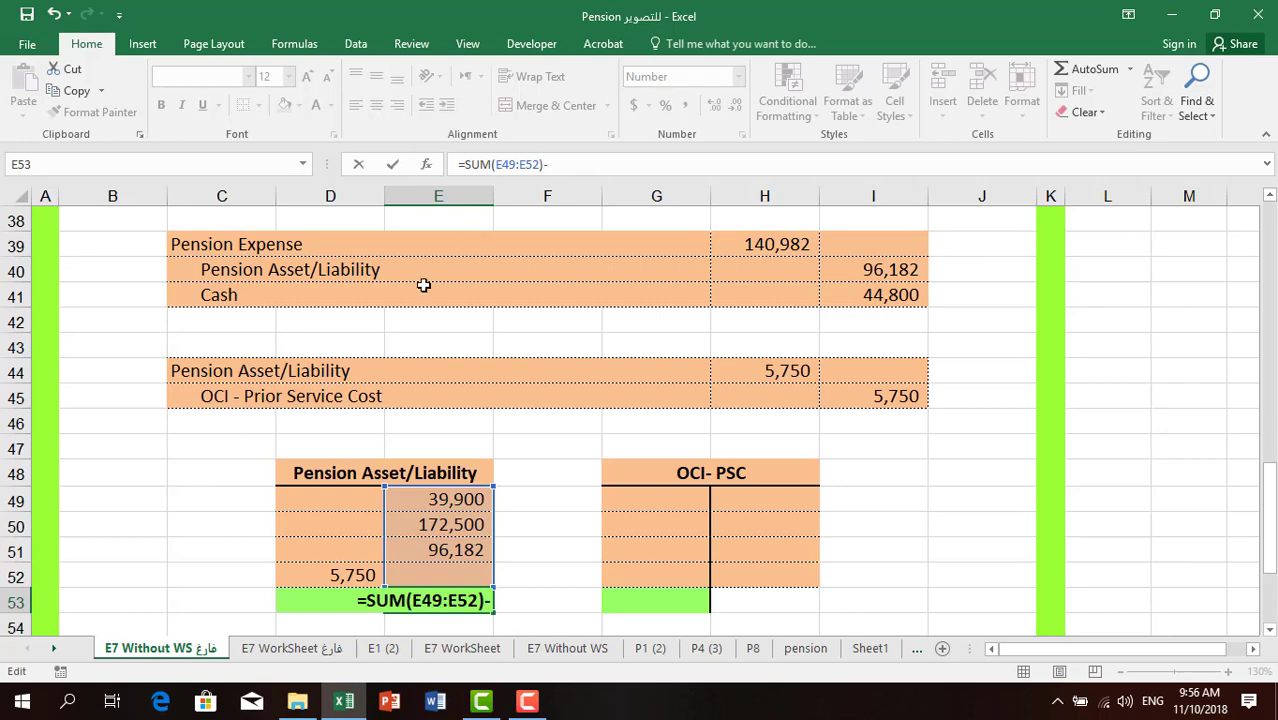
{"action": "left_click", "coordinate": [342, 573]}
{"action": "key", "text": "Return"}
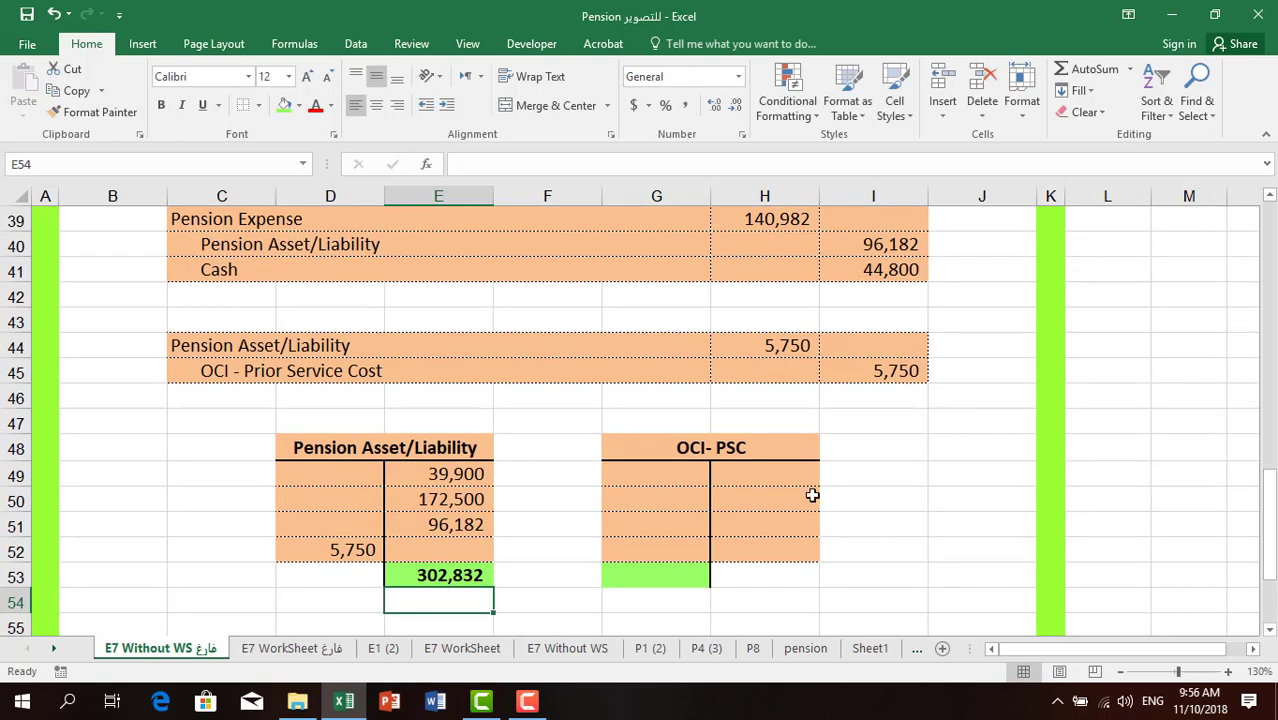
Step: Post the prior service cost debit to the OCI- PSC account in G50 with =H35
{"action": "left_click", "coordinate": [662, 476]}
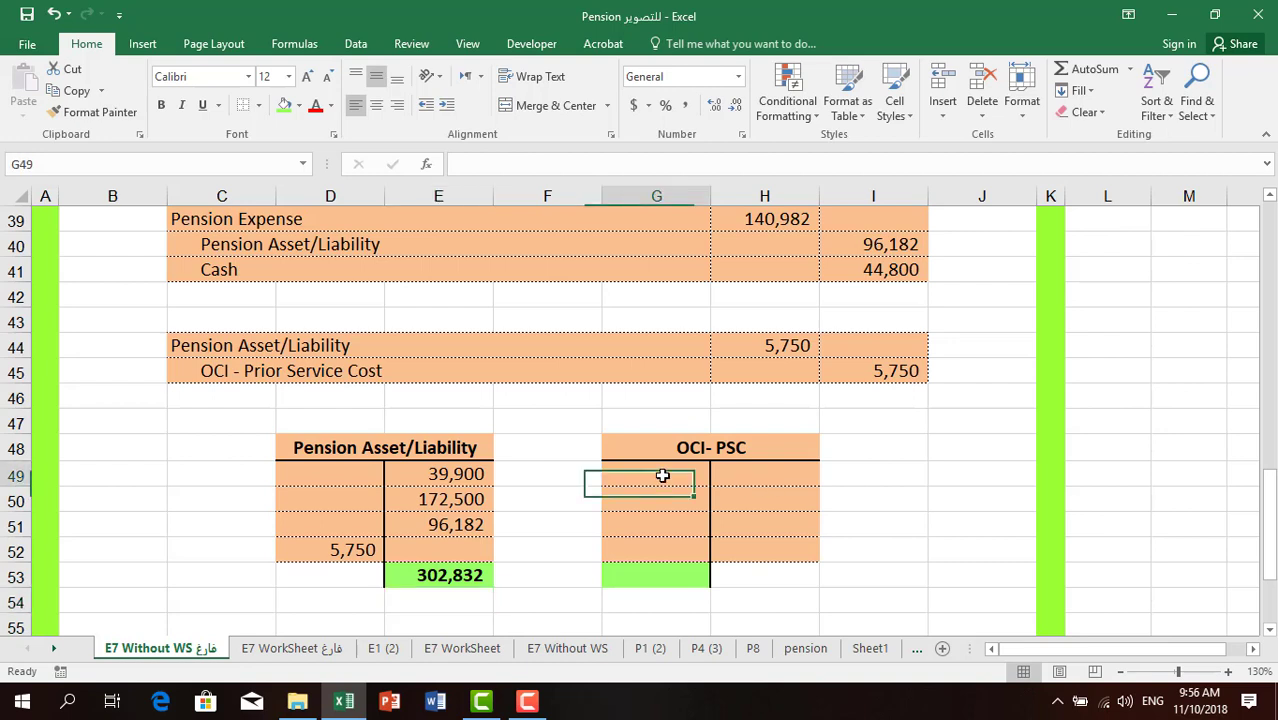
{"action": "left_click", "coordinate": [675, 497]}
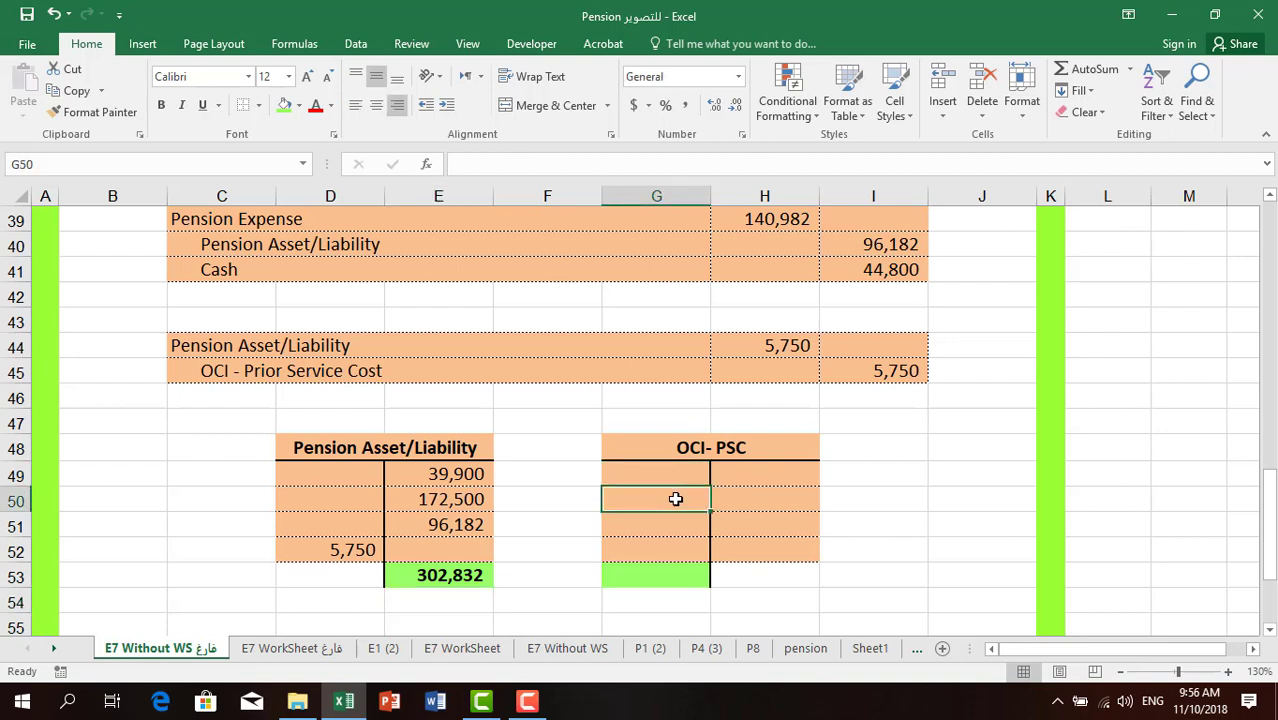
{"action": "type", "text": "="}
{"action": "scroll", "coordinate": [685, 497], "scroll_direction": "up", "scroll_amount": 3}
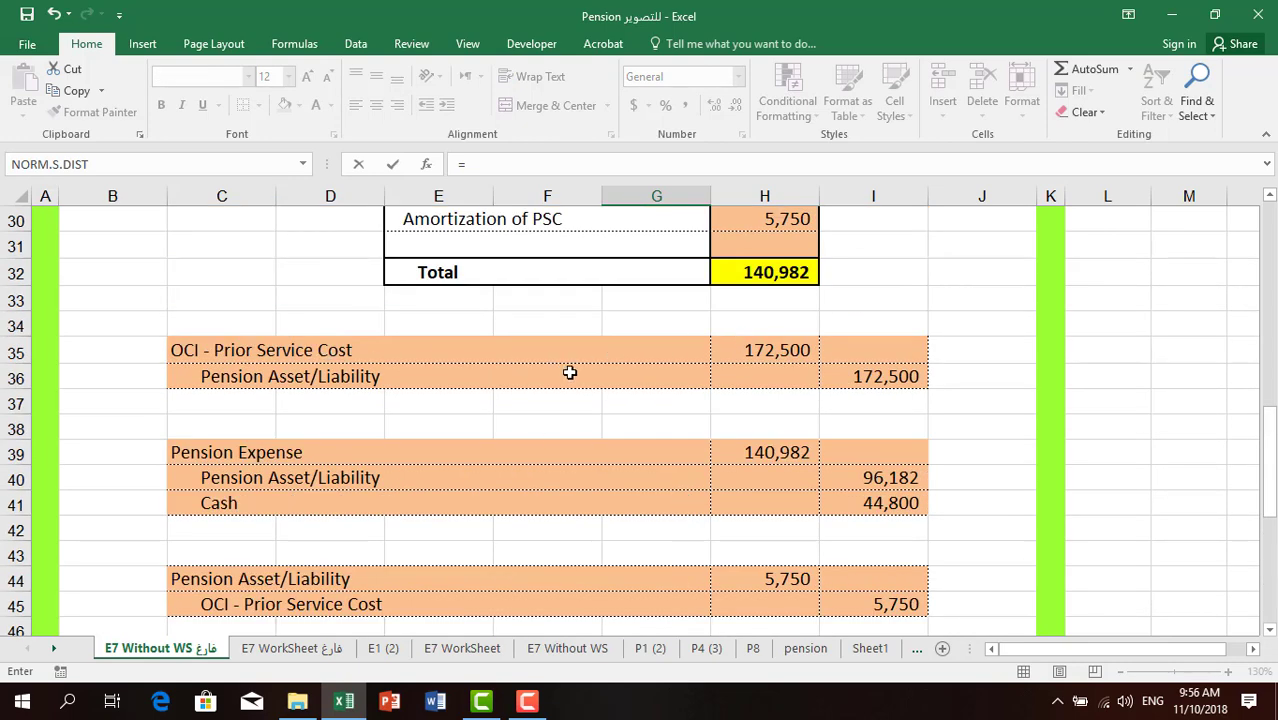
{"action": "left_click", "coordinate": [765, 349]}
{"action": "key", "text": "Return"}
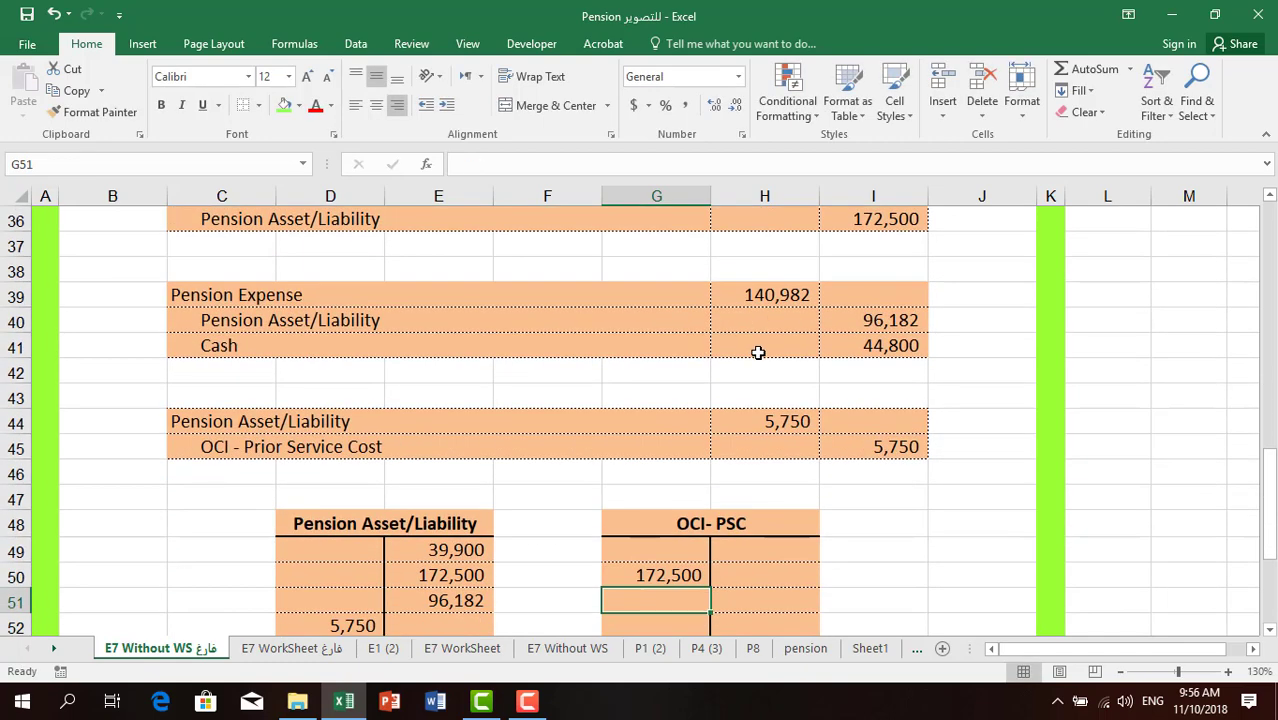
Step: Post the prior service cost amortization credit to the OCI- PSC account in H51 with =I45
{"action": "left_click", "coordinate": [785, 600]}
{"action": "type", "text": "="}
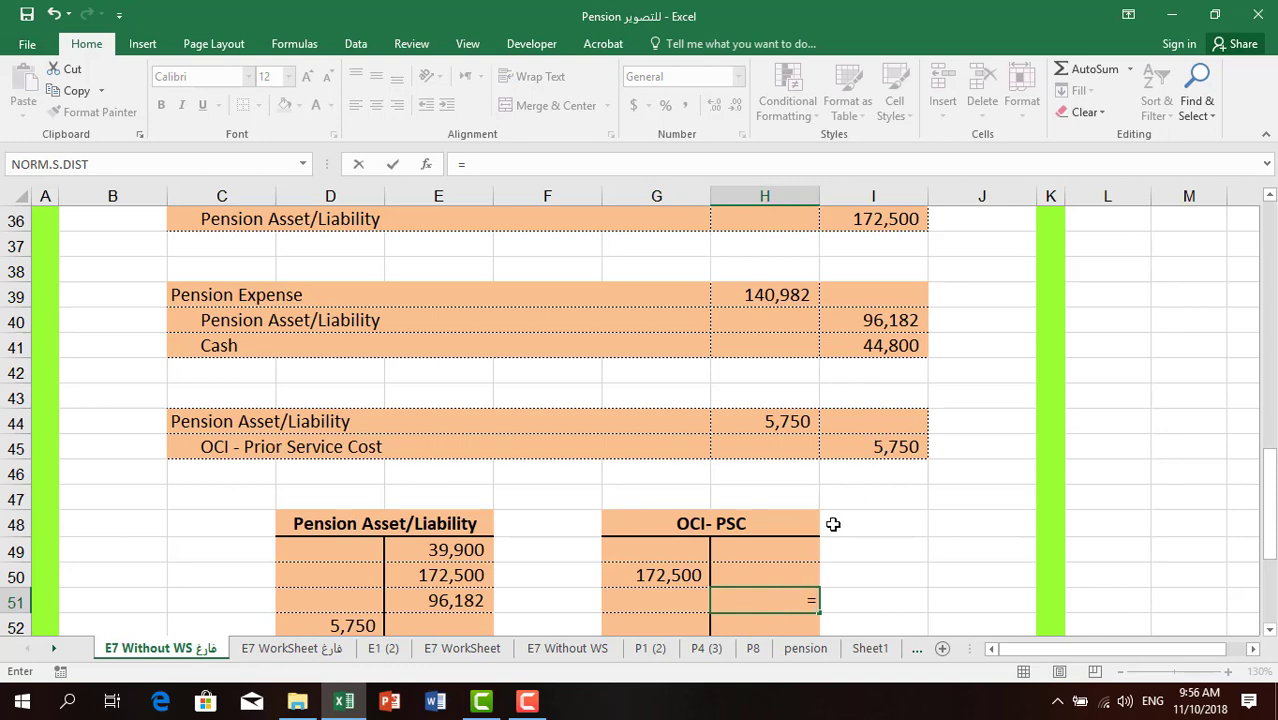
{"action": "left_click", "coordinate": [899, 448]}
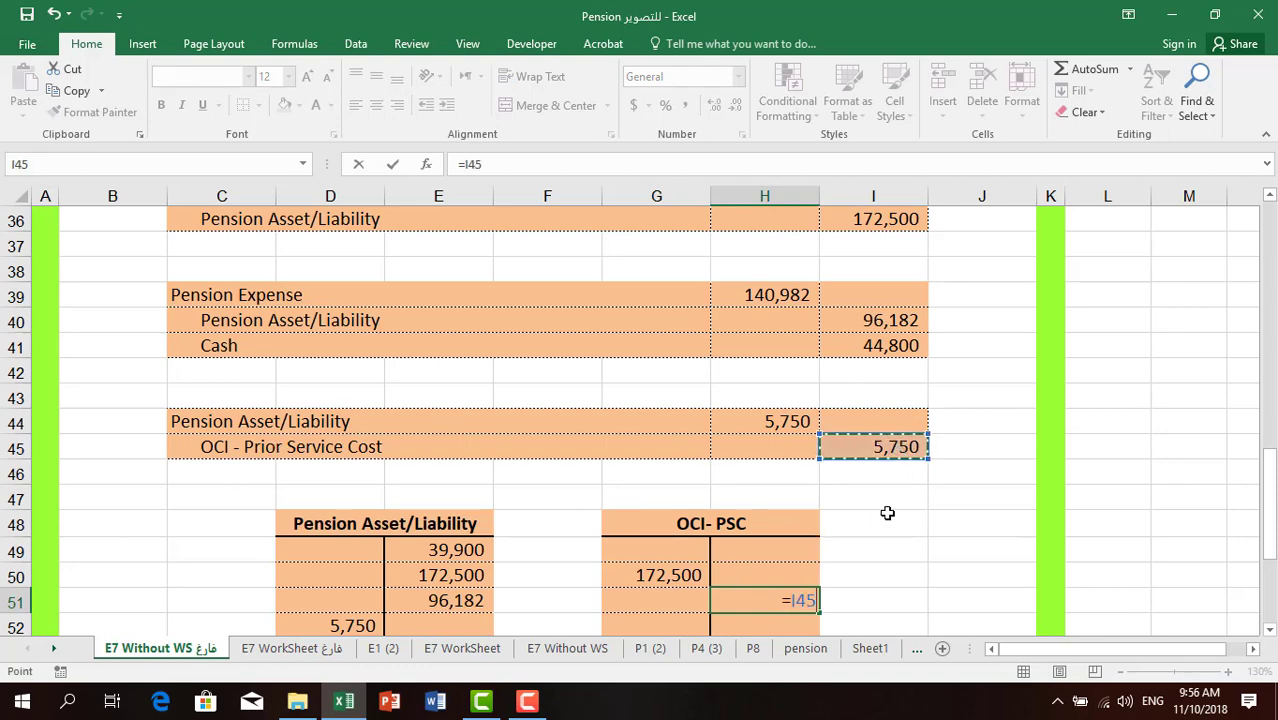
{"action": "key", "text": "Return"}
Step: Calculate the OCI- PSC ending balance in G53 with =G50-H51
{"action": "scroll", "coordinate": [690, 573], "scroll_direction": "down", "scroll_amount": 1}
{"action": "left_click", "coordinate": [659, 553]}
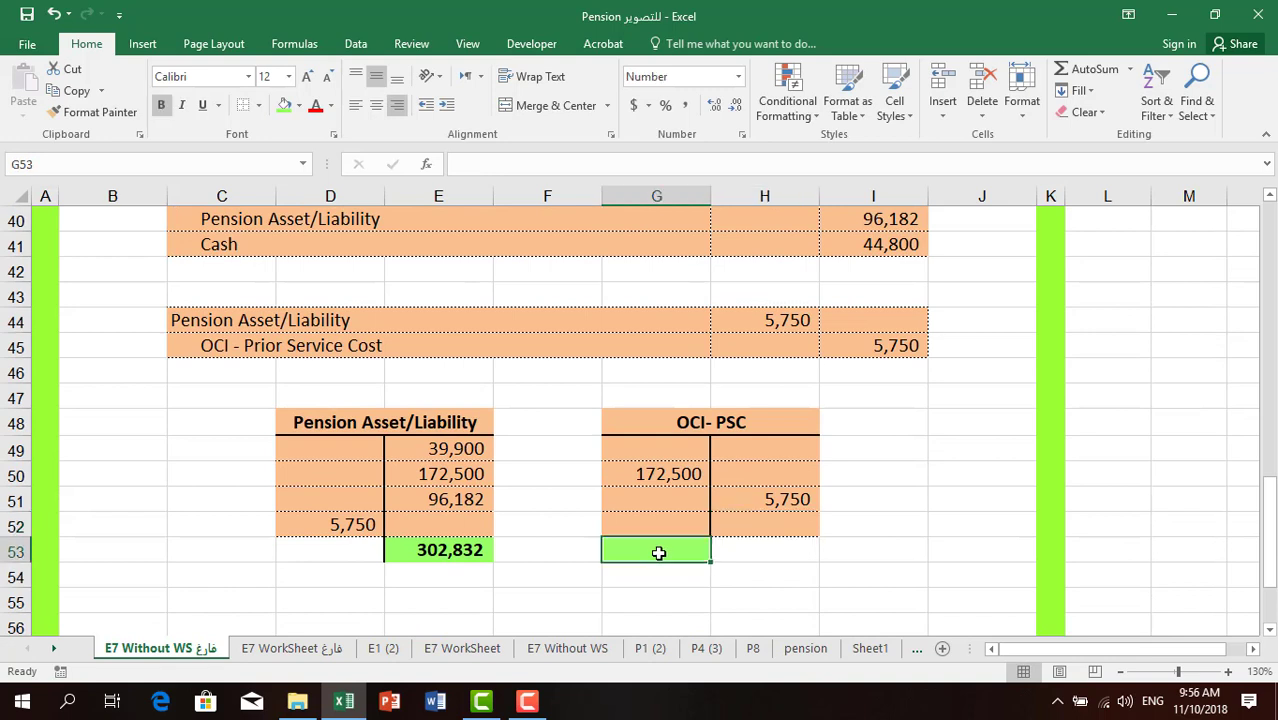
{"action": "type", "text": "="}
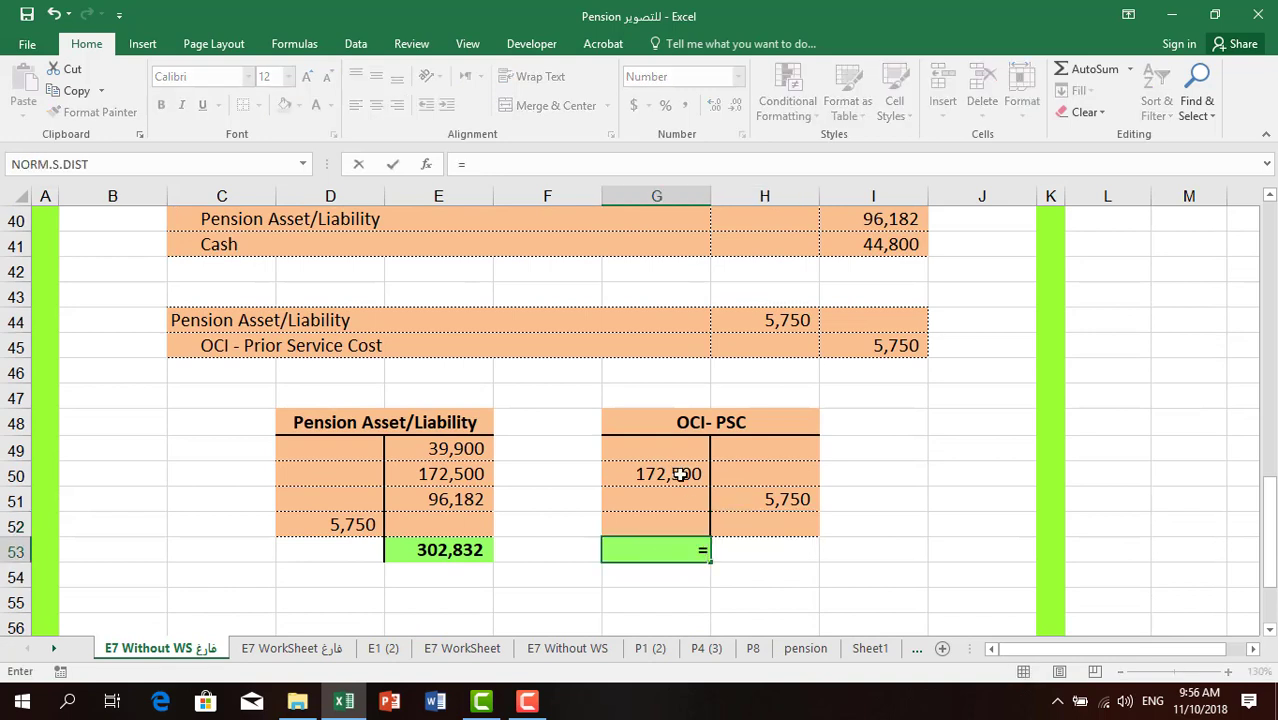
{"action": "left_click", "coordinate": [680, 474]}
{"action": "type", "text": "-"}
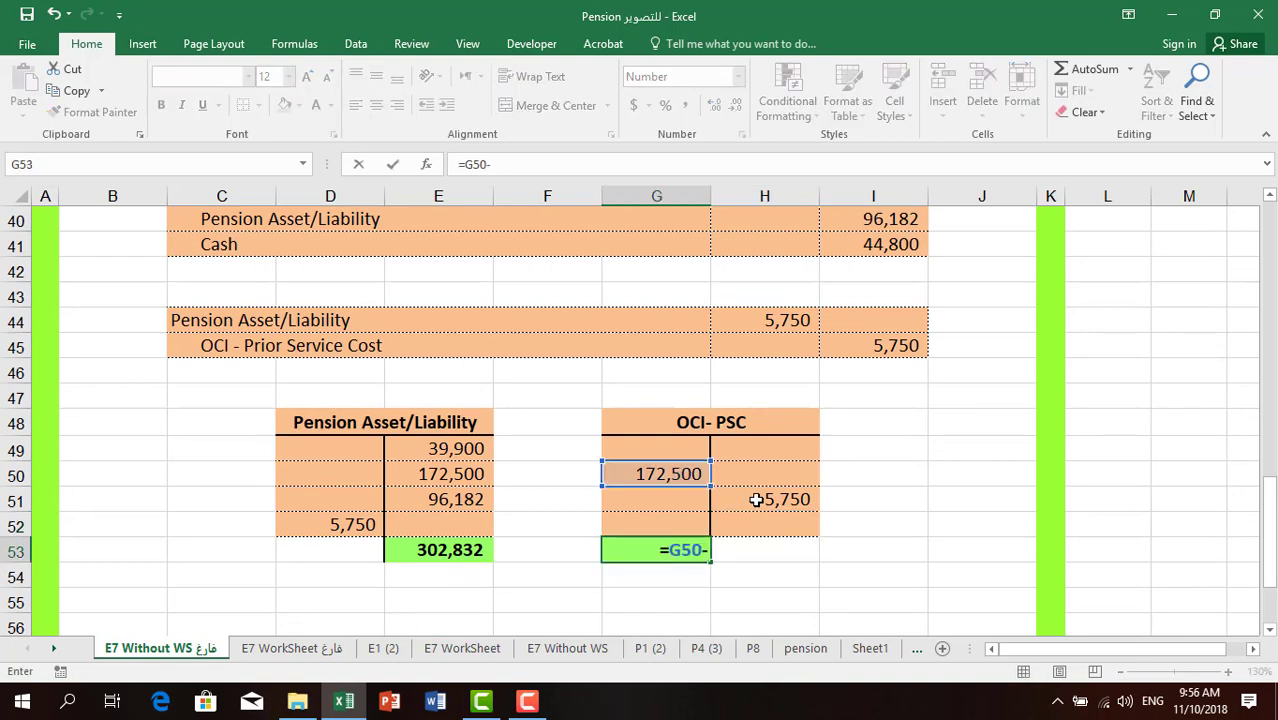
{"action": "left_click", "coordinate": [757, 500]}
{"action": "key", "text": "Return"}
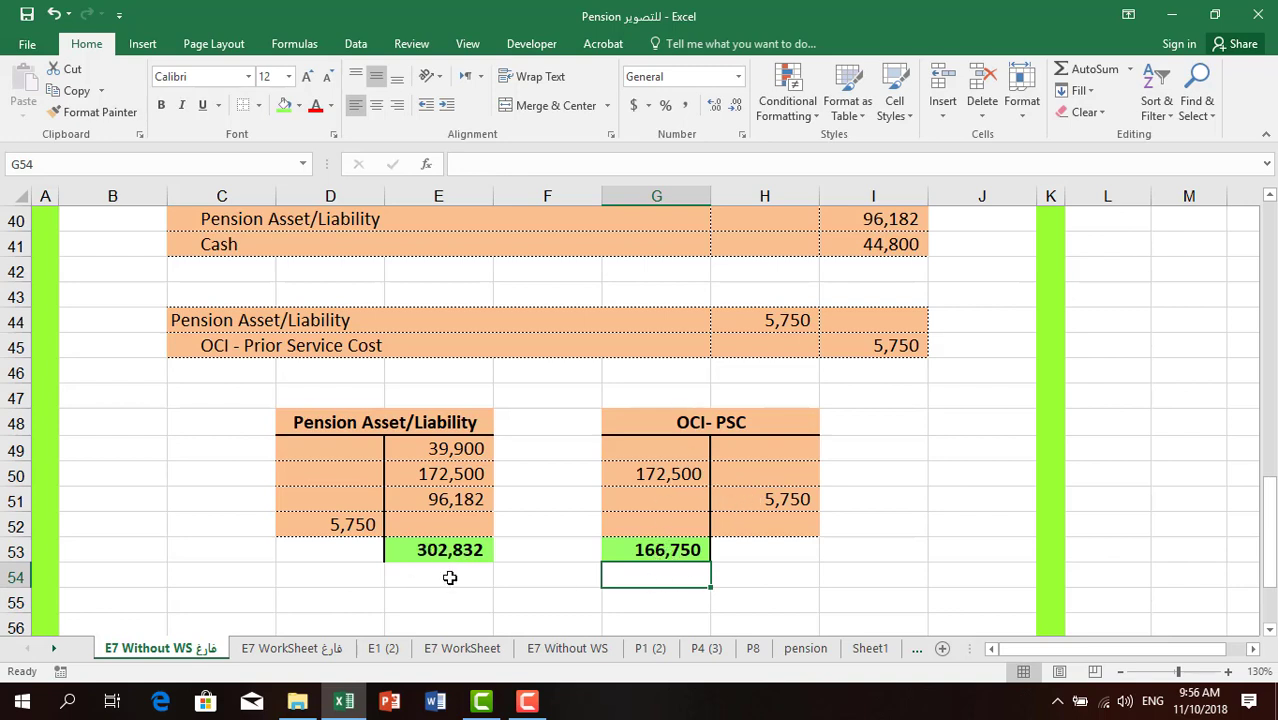
{"action": "scroll", "coordinate": [450, 575], "scroll_direction": "down", "scroll_amount": 1}
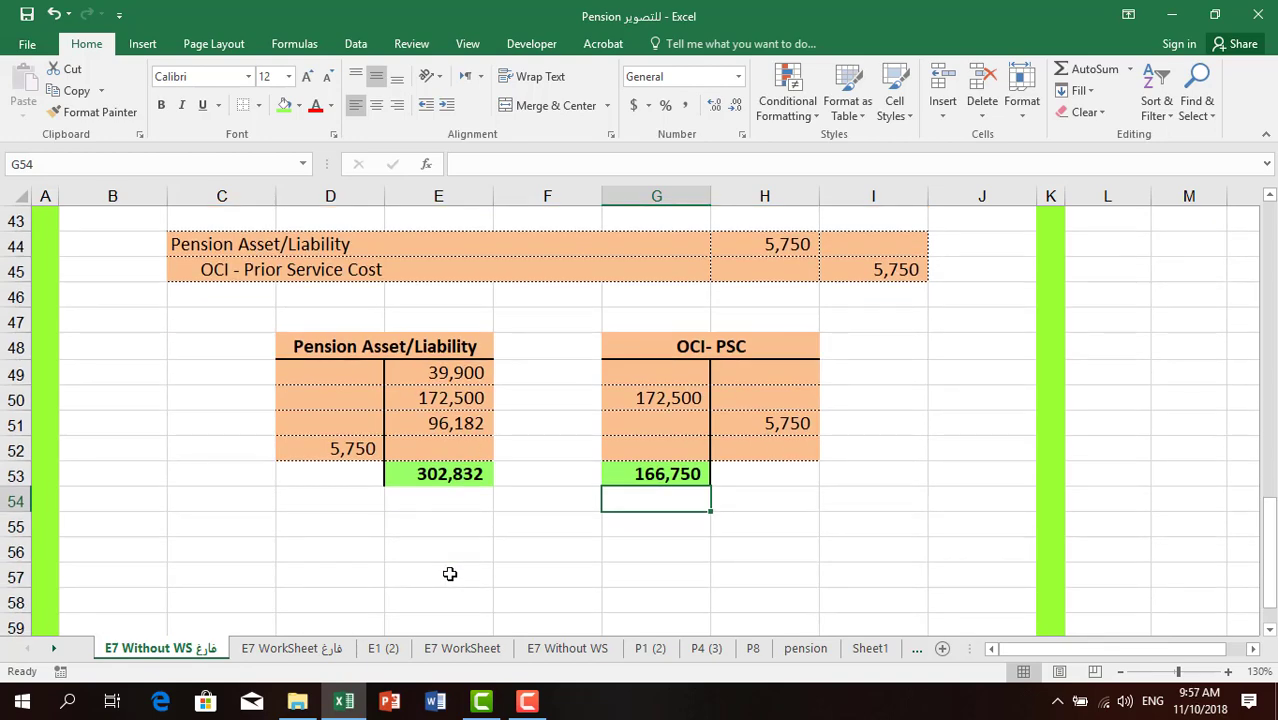
{"action": "scroll", "coordinate": [450, 574], "scroll_direction": "up", "scroll_amount": 9}
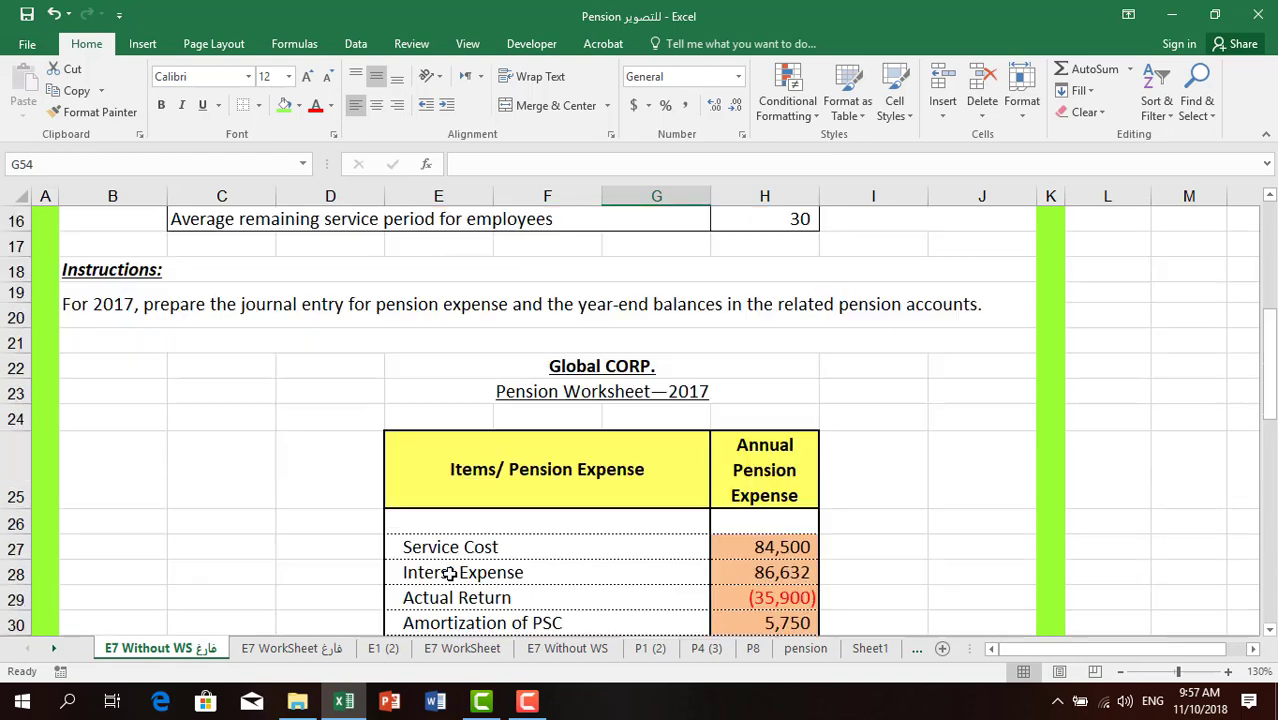
{"action": "scroll", "coordinate": [450, 573], "scroll_direction": "up", "scroll_amount": 5}
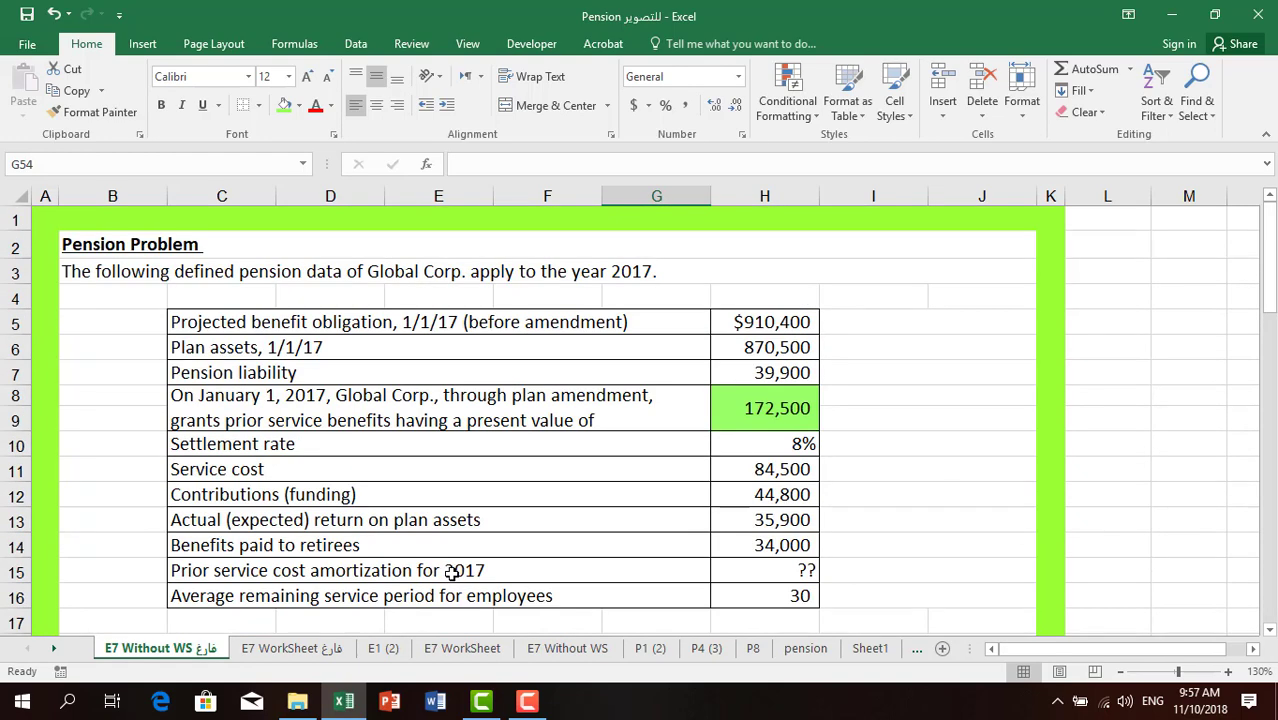
{"action": "left_click", "coordinate": [527, 701]}
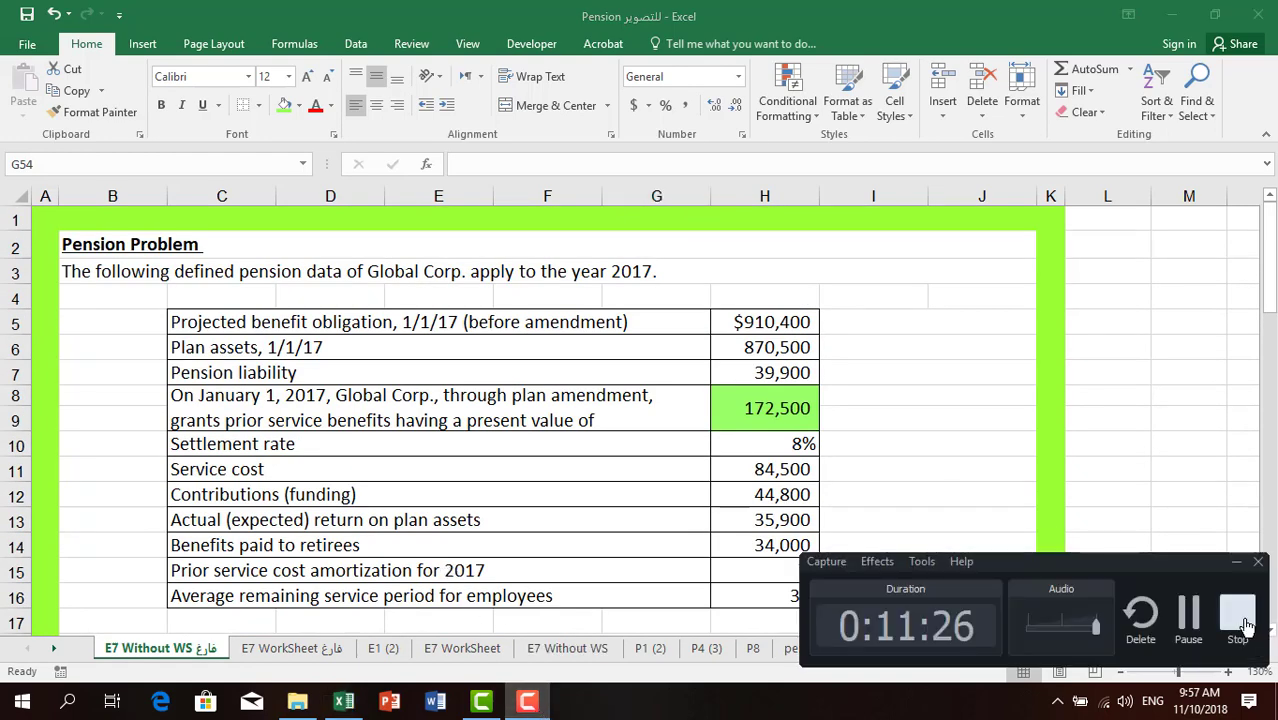